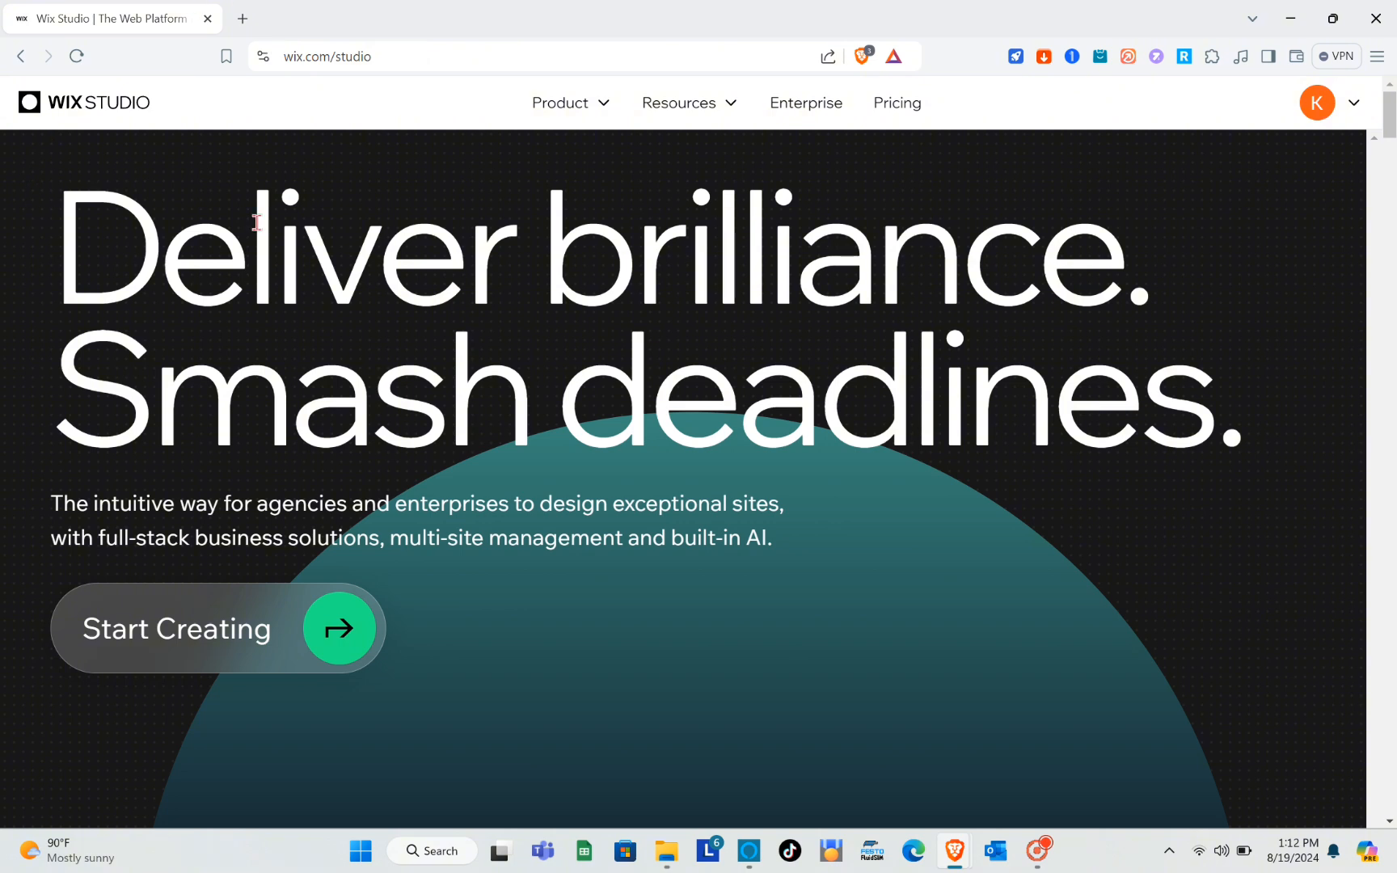
Load wix.com/studio and check the options available for the signed-in account.
click(387, 59)
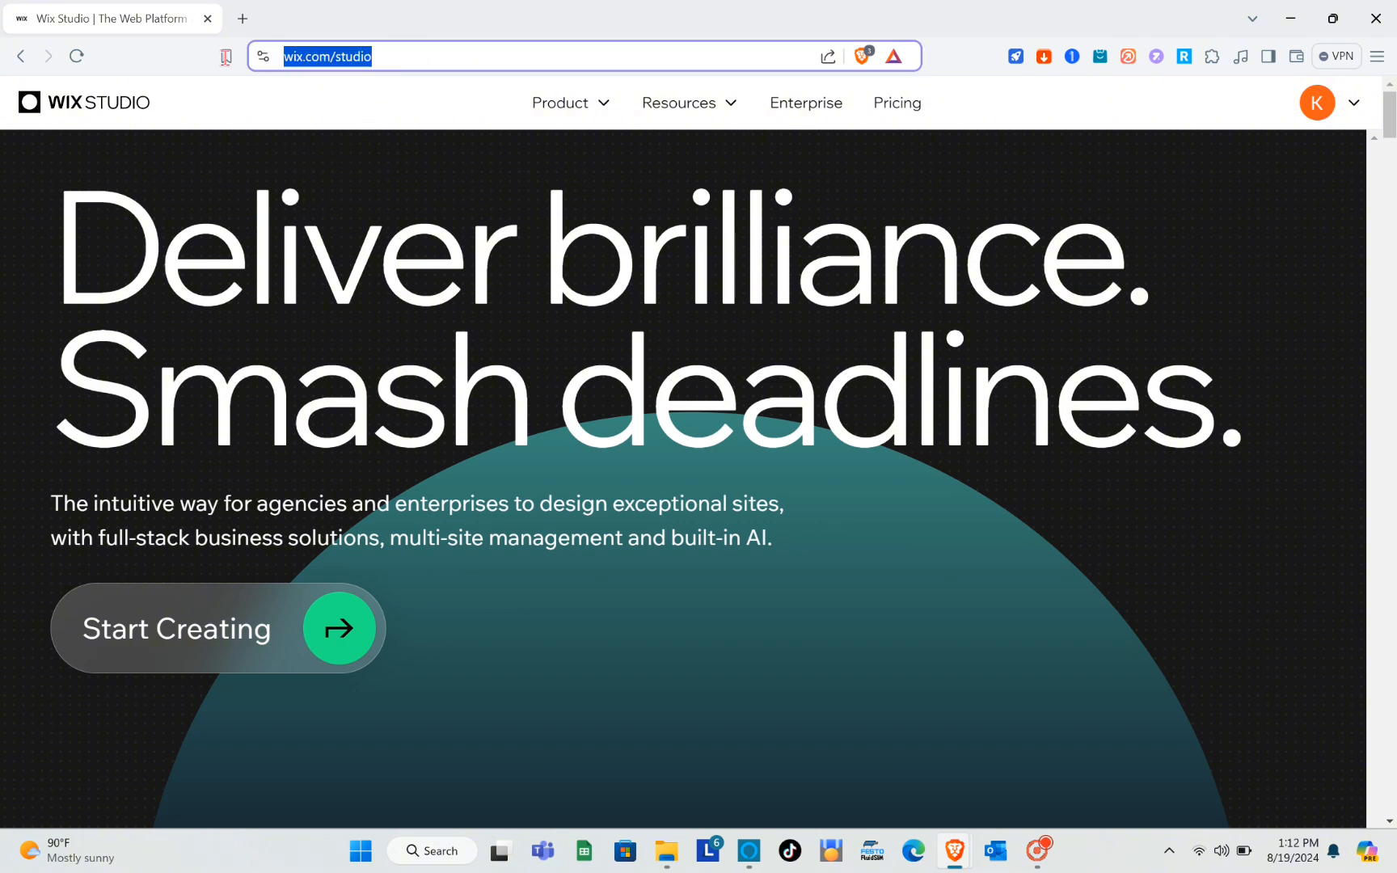
click(389, 54)
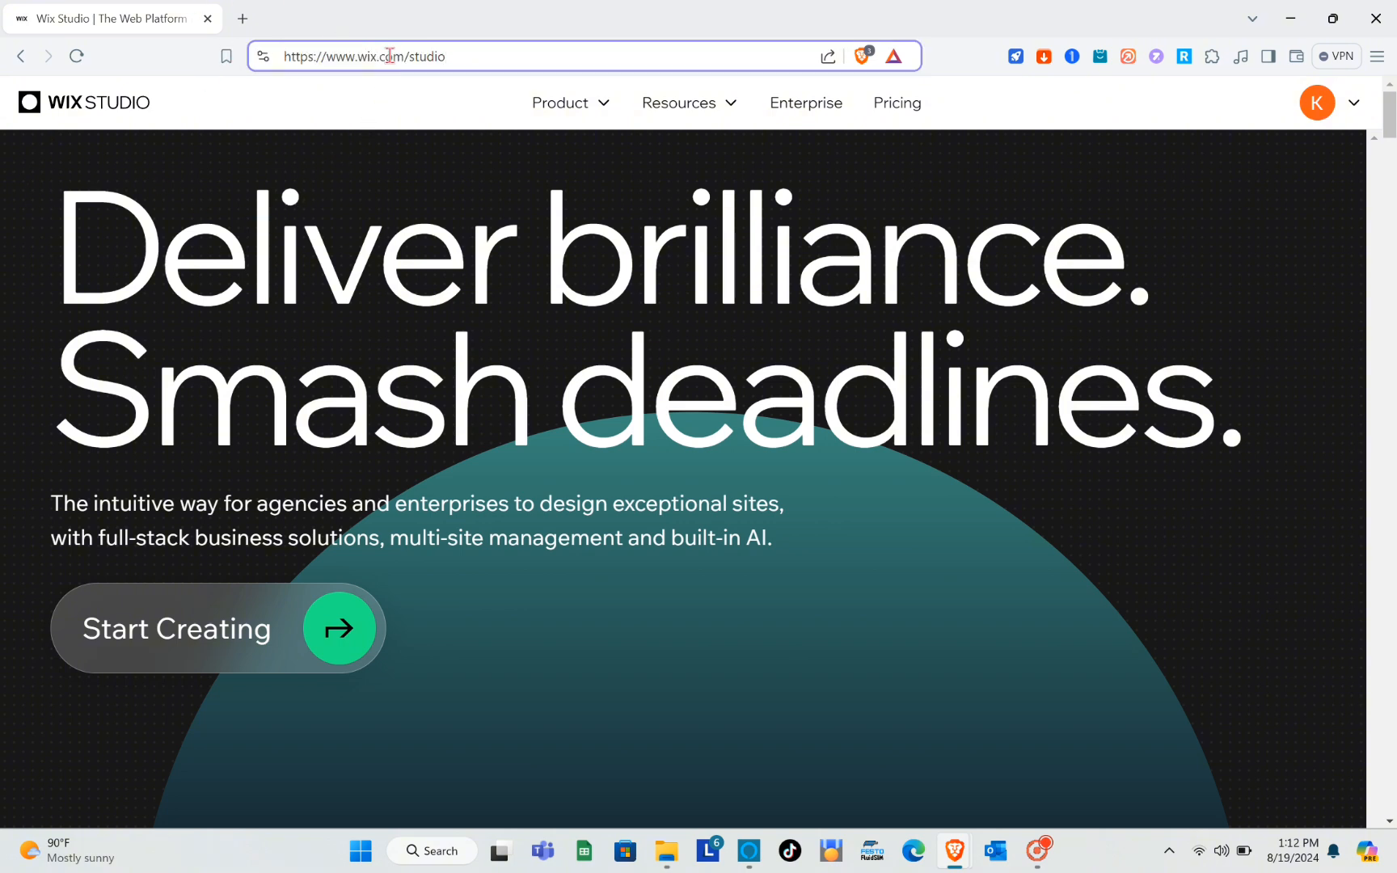
key(Return)
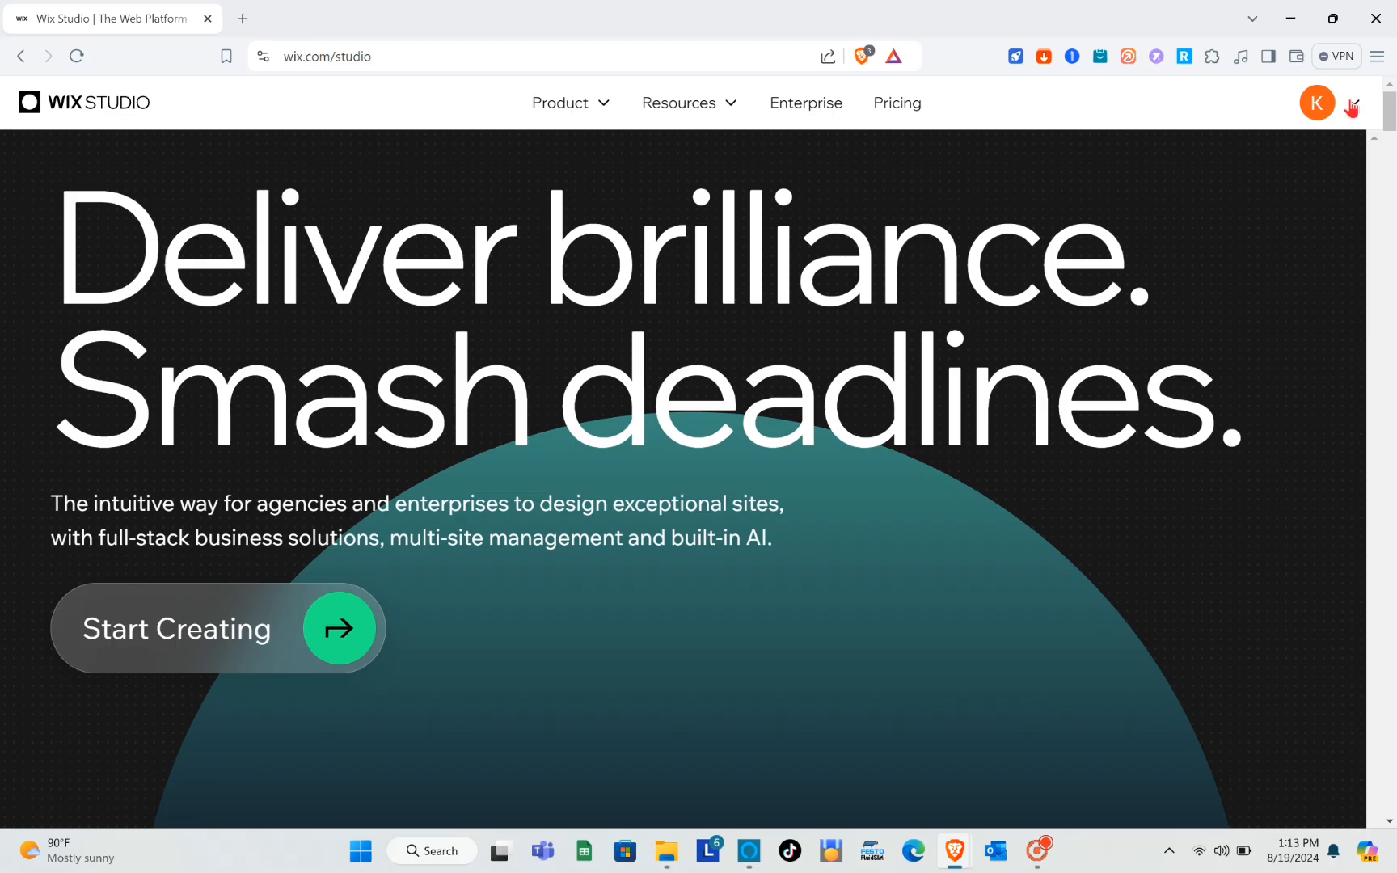
click(1334, 173)
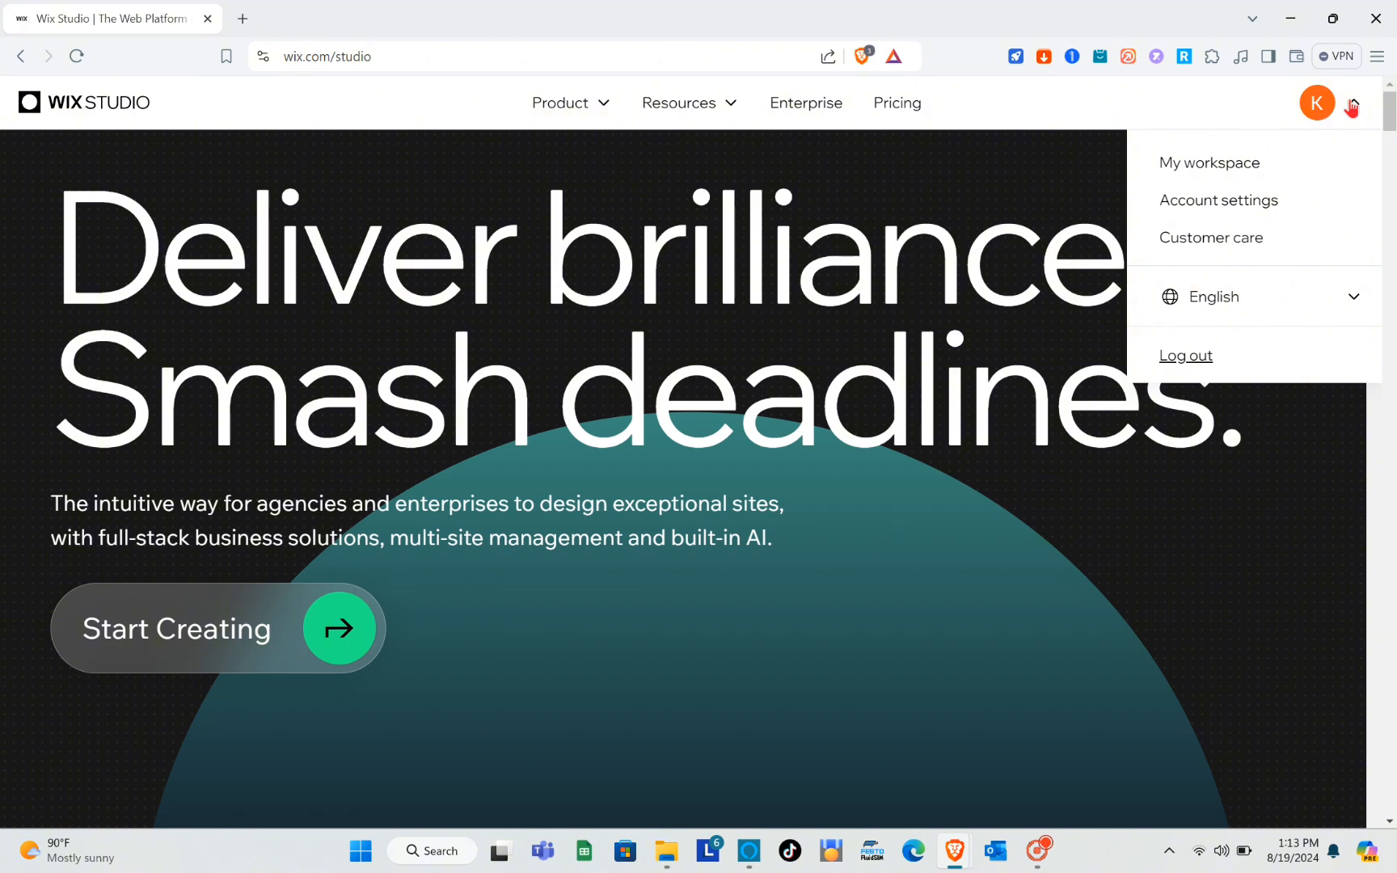
click(1351, 107)
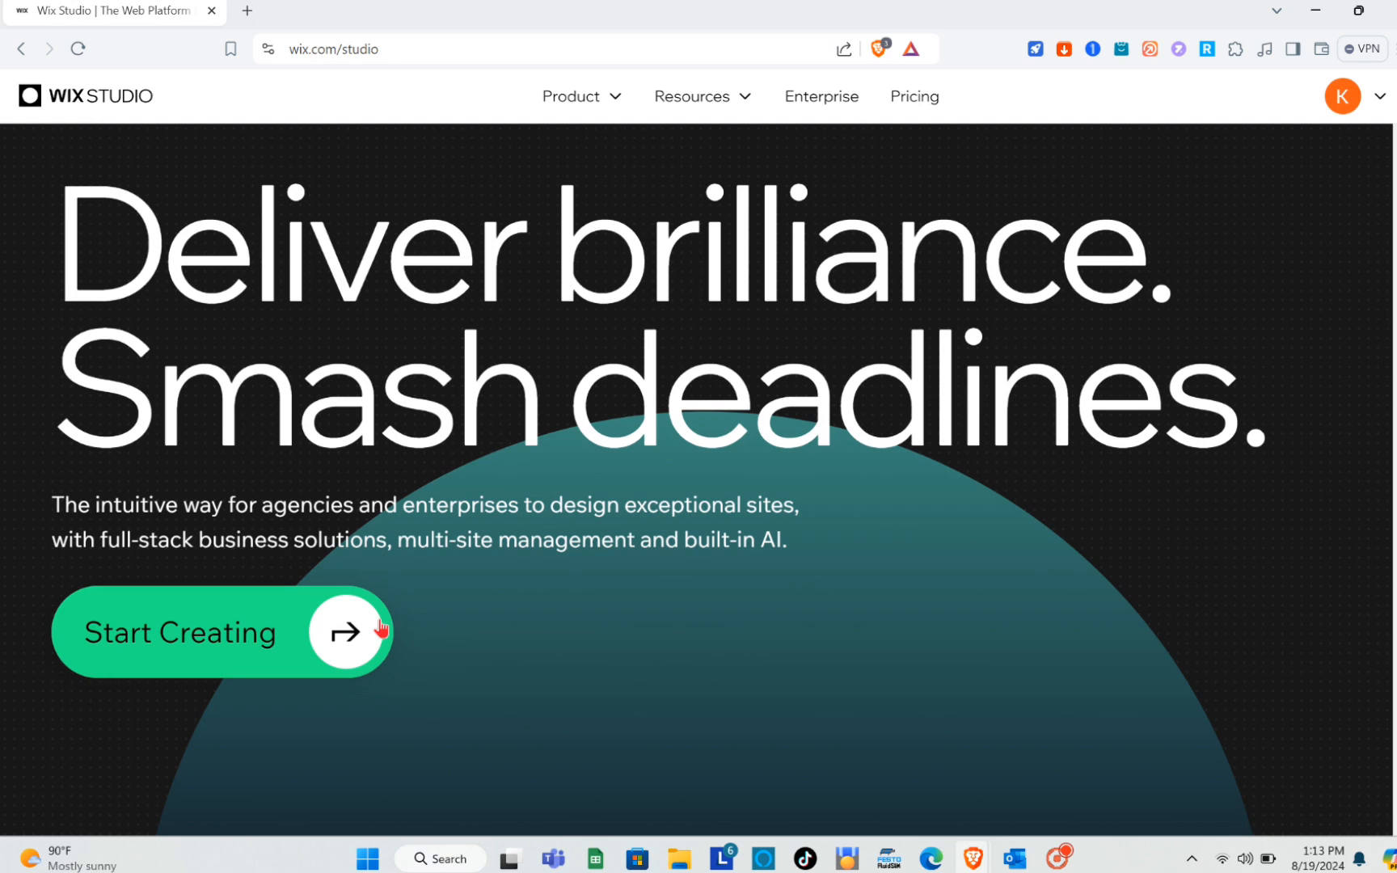
Start creating from the Wix Studio home page and look over the Discover page's templates and video tutorials.
click(380, 629)
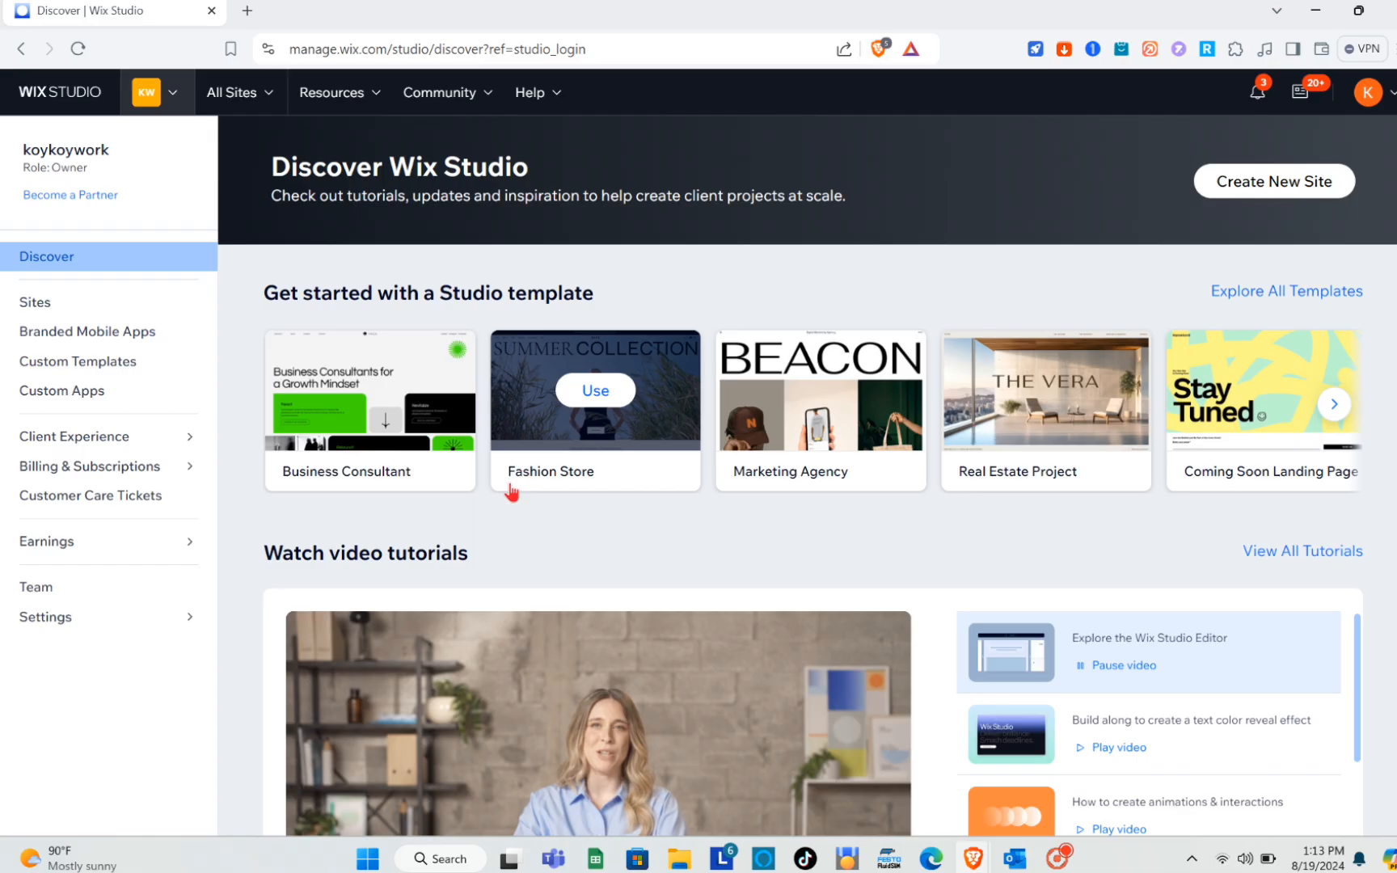
scroll(508, 490, down, 4)
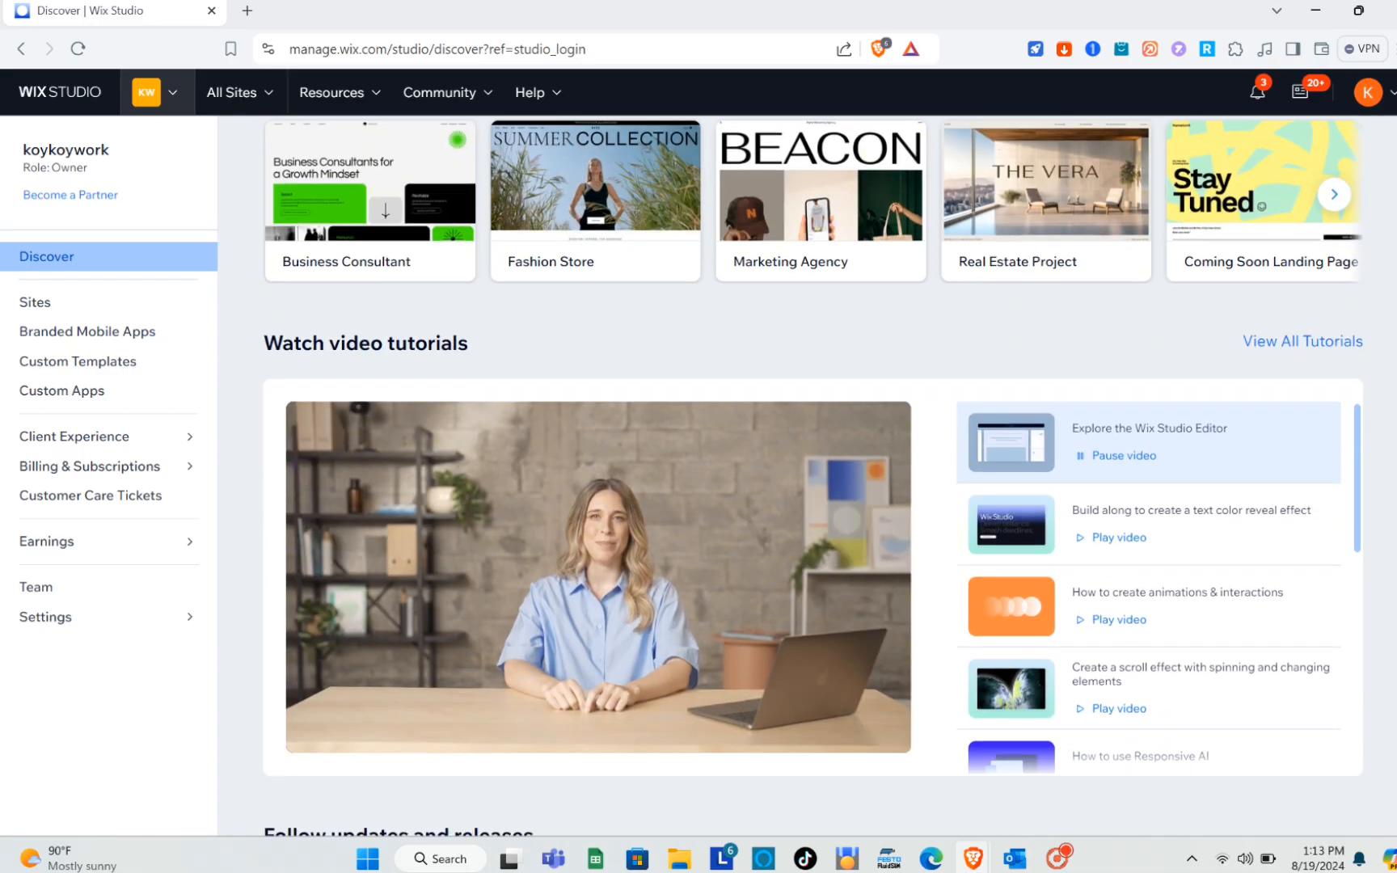
scroll(807, 476, up, 5)
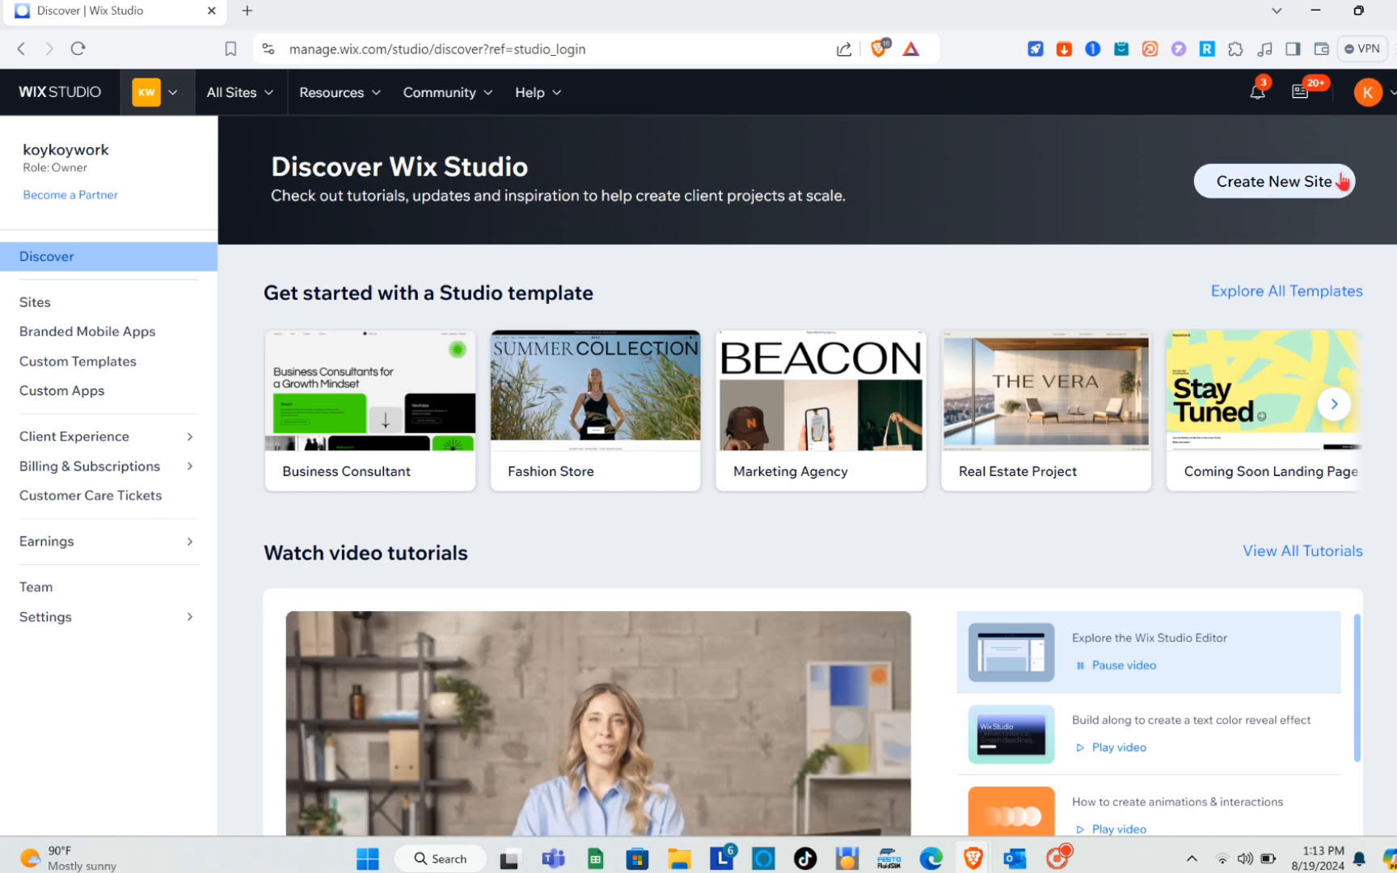
mouse_move(918, 421)
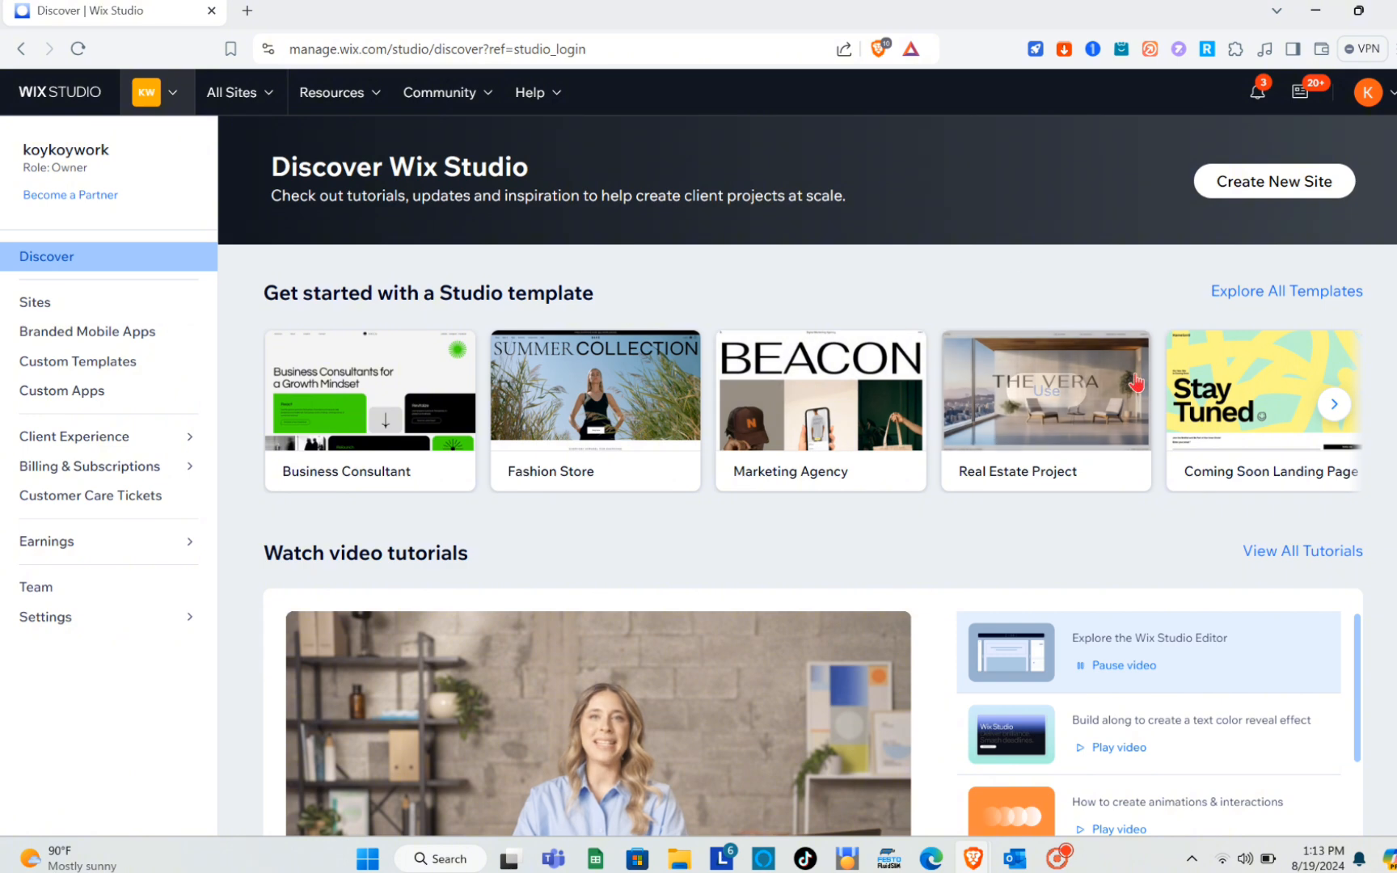
Explore the full collection of Studio templates, then return to the Discover page.
click(1266, 292)
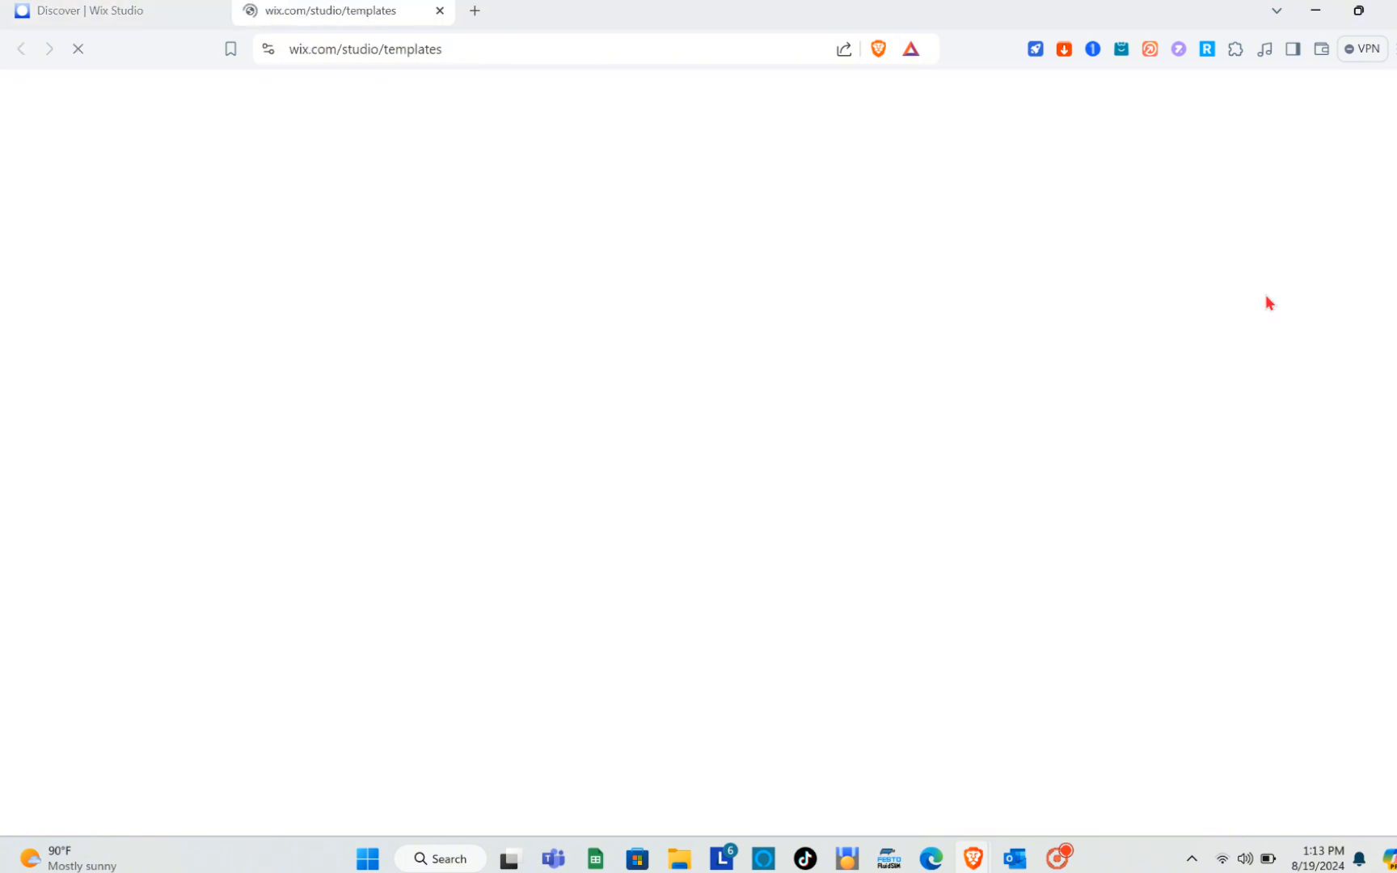
scroll(668, 511, down, 10)
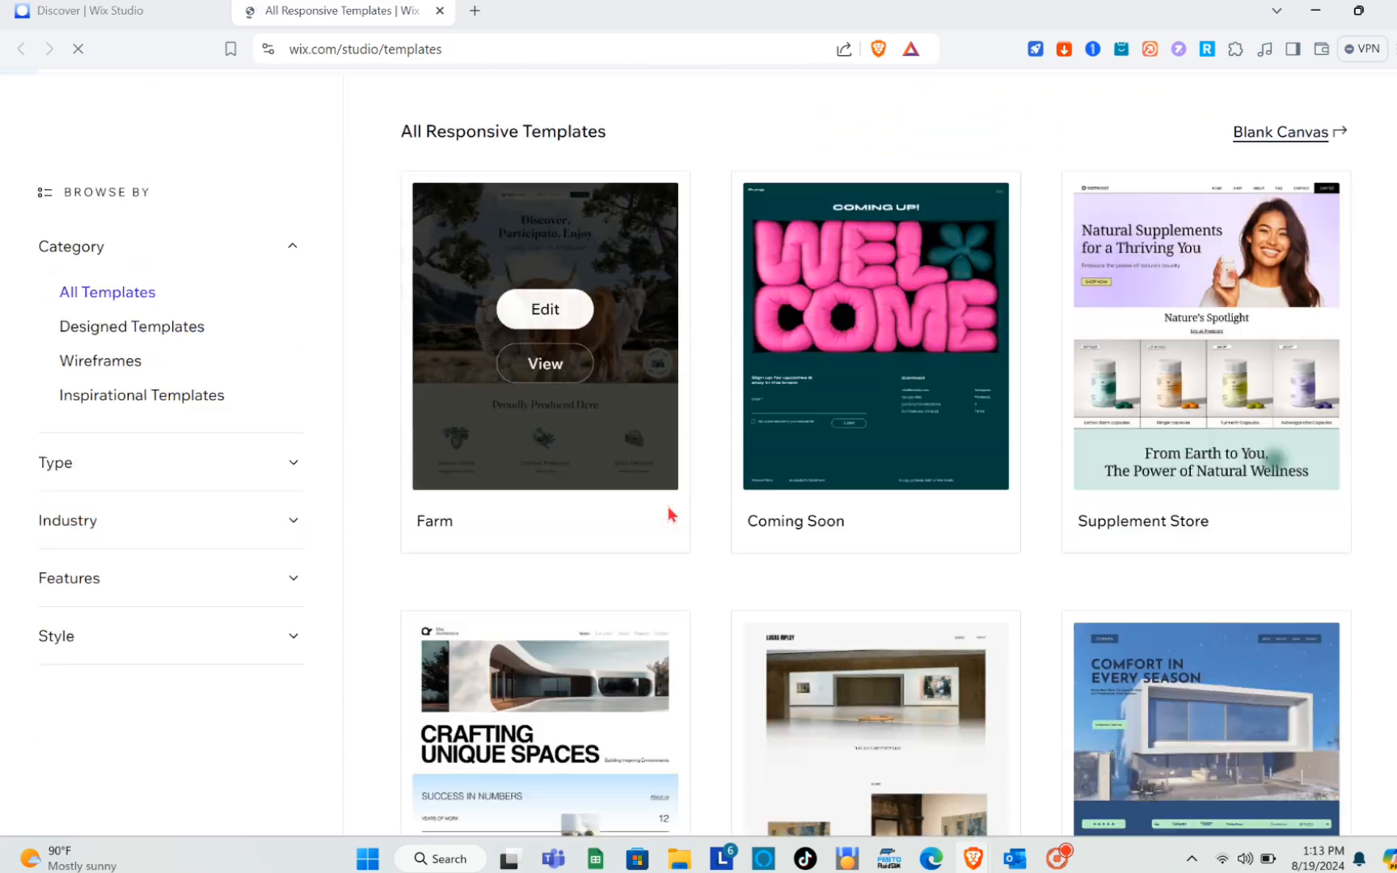
scroll(668, 511, down, 8)
scroll(667, 513, up, 15)
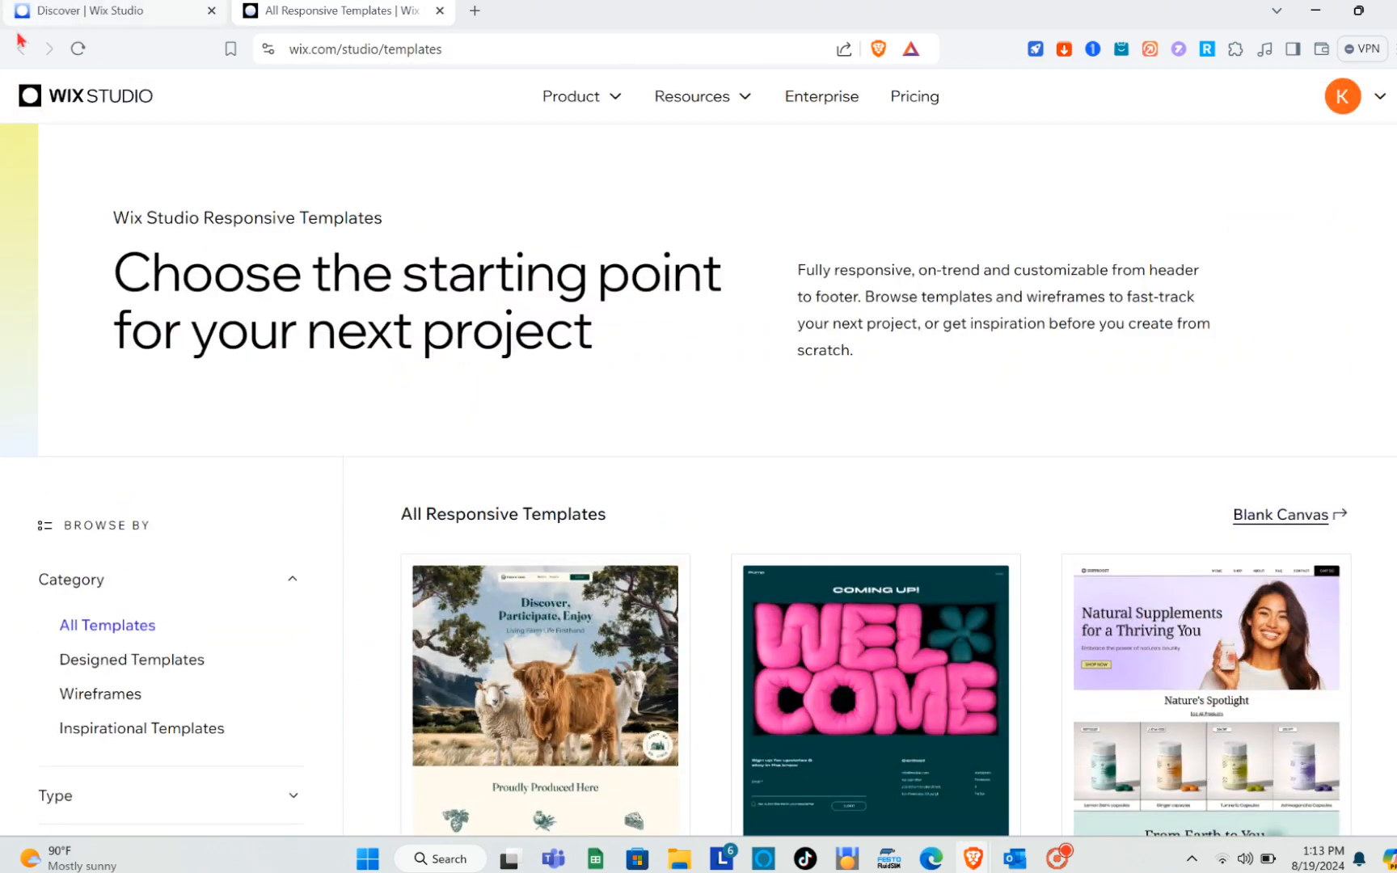
click(145, 10)
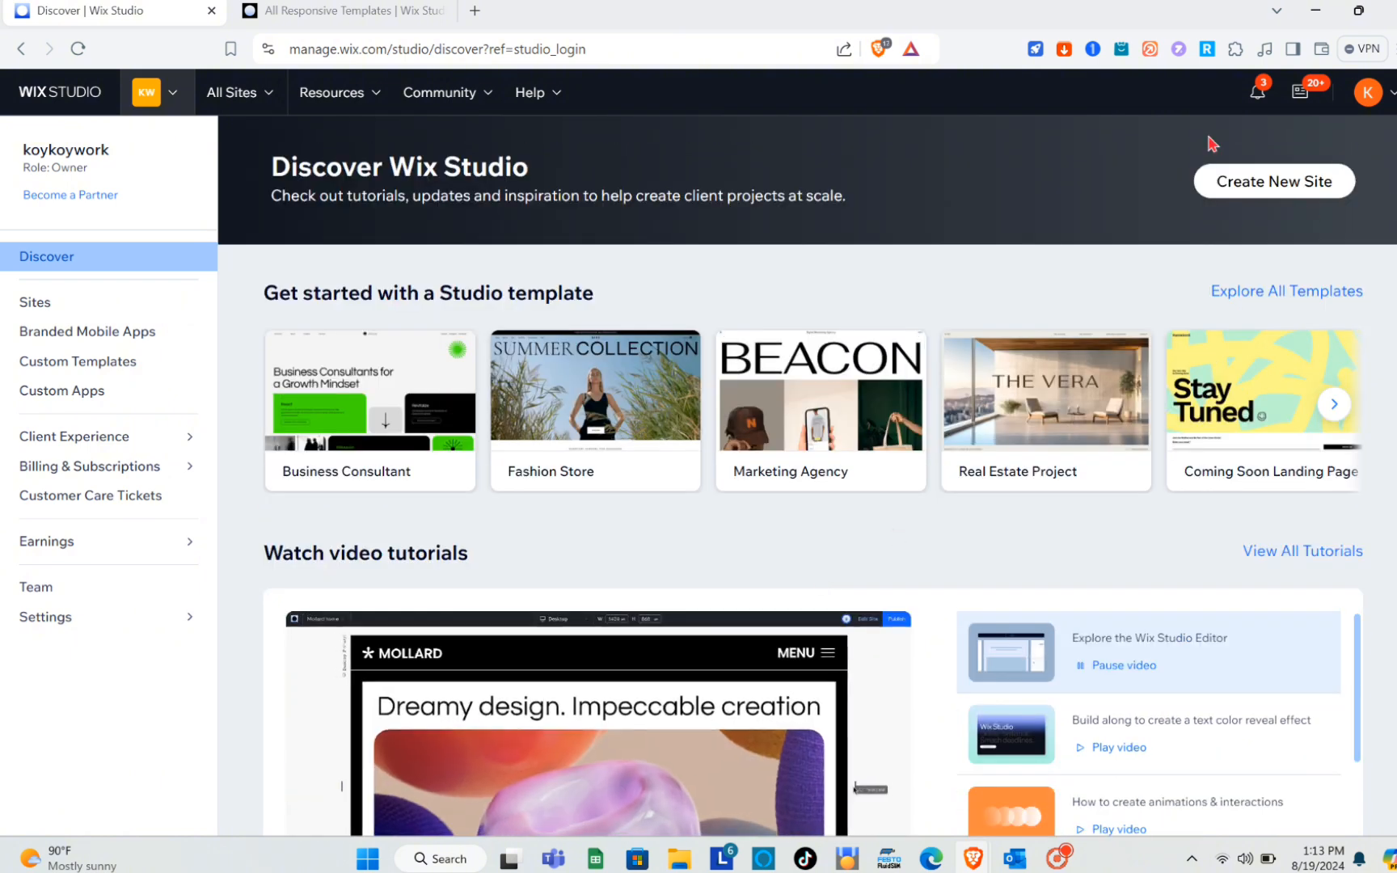
Begin creating a new site and browse the responsive templates for a starting design.
click(1247, 185)
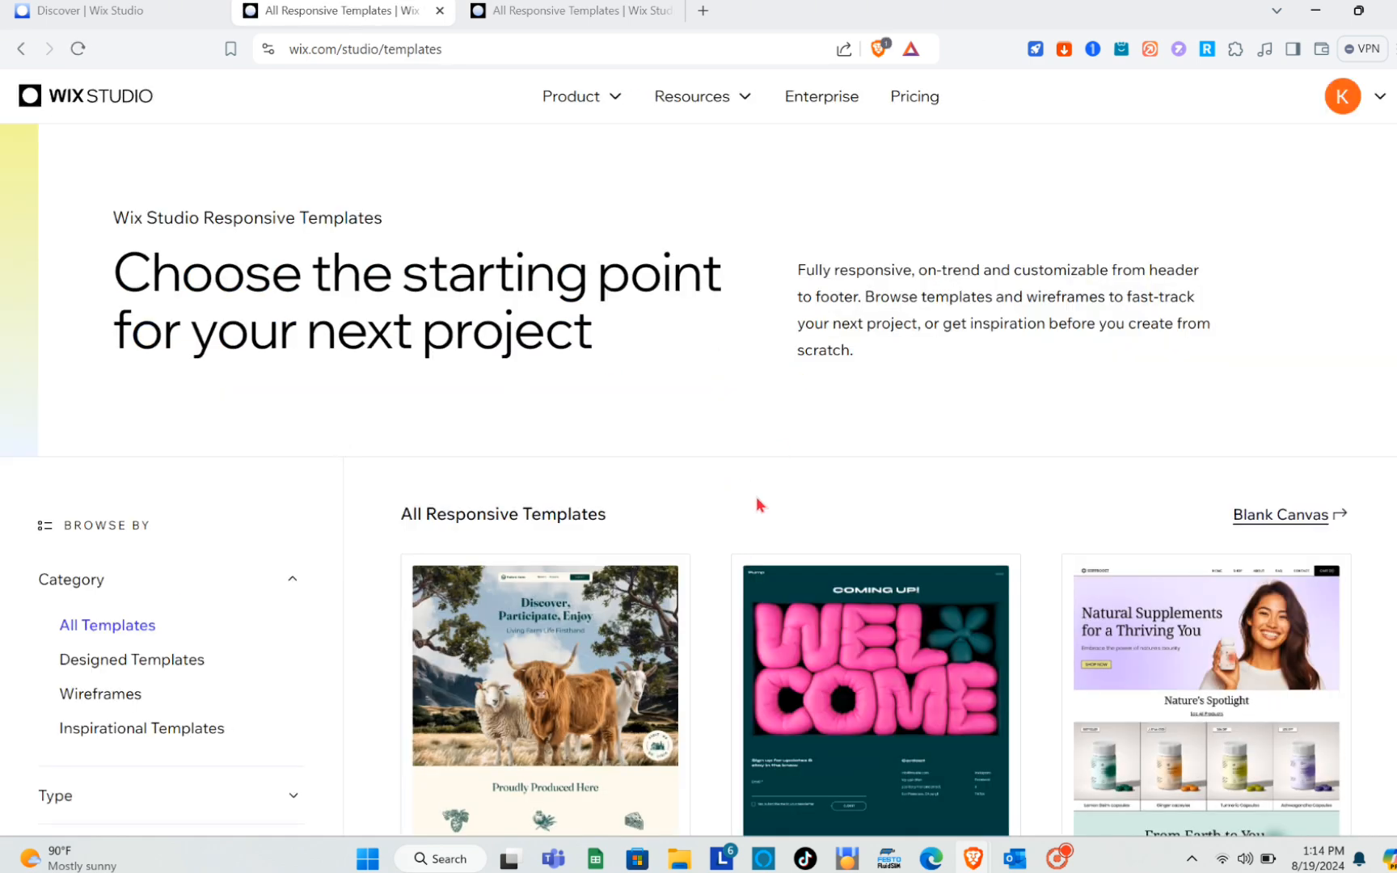
scroll(758, 504, down, 10)
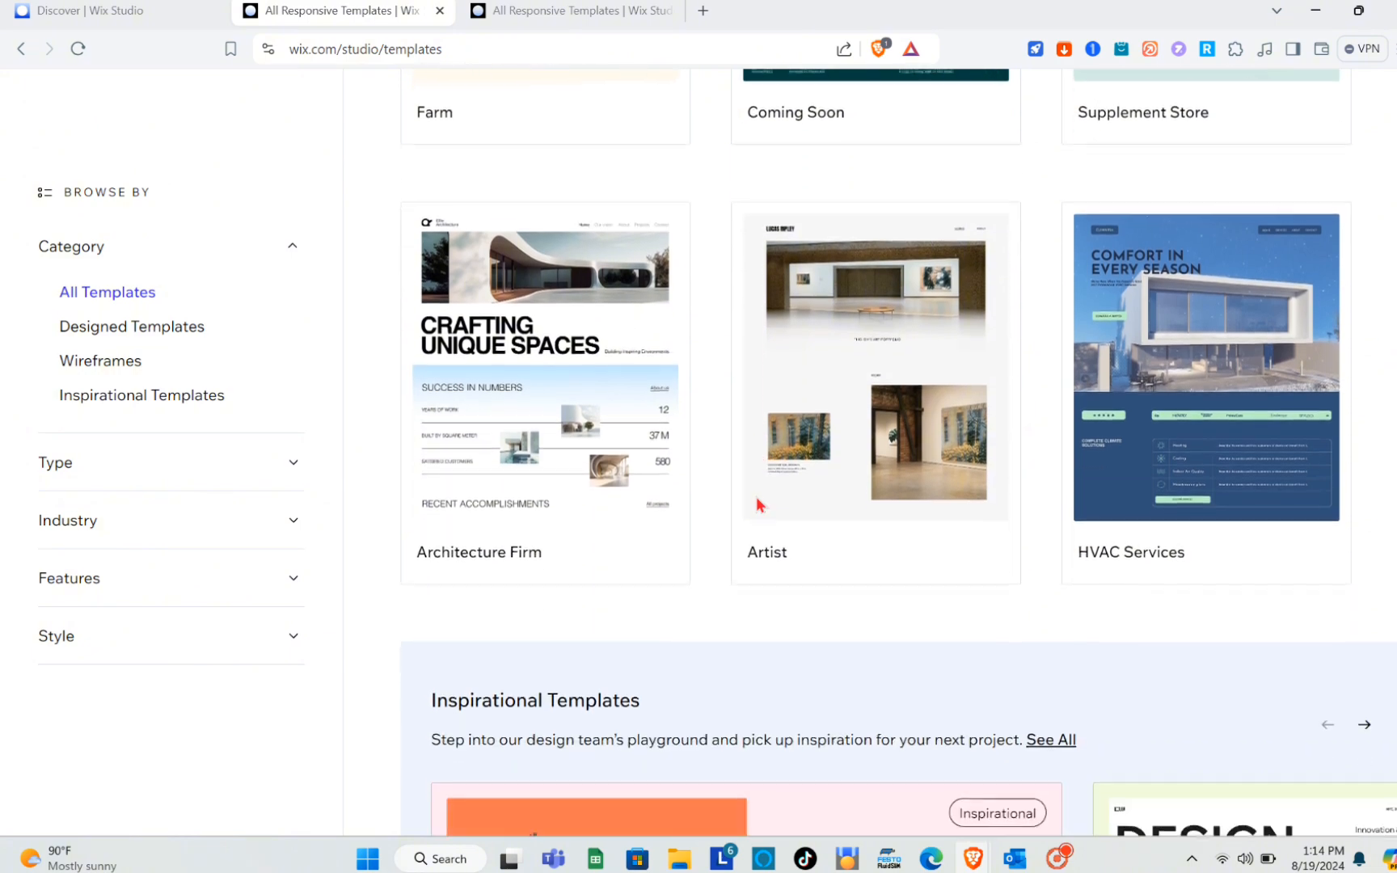
scroll(758, 503, down, 4)
scroll(758, 503, up, 7)
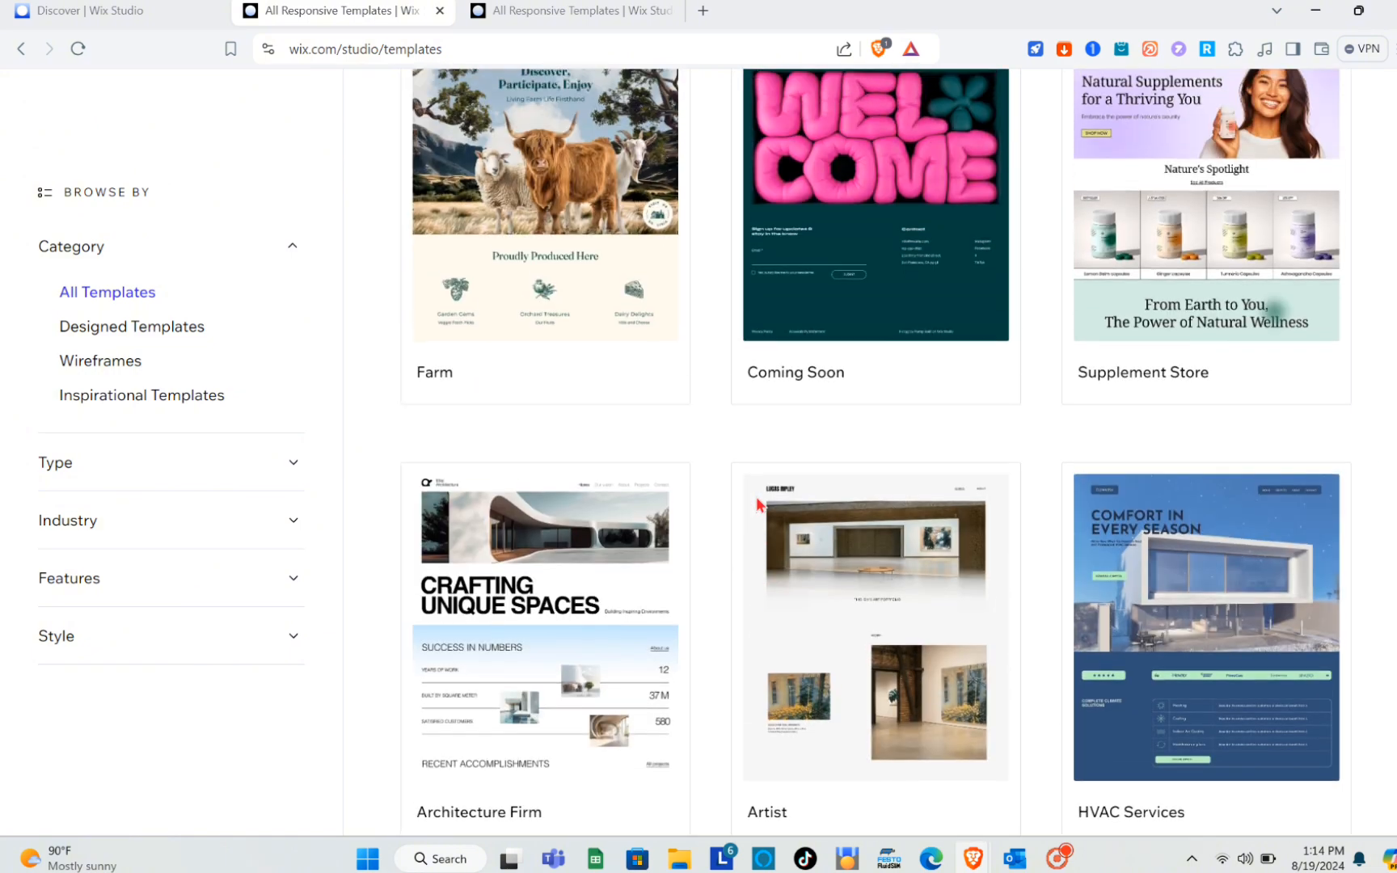
scroll(756, 502, up, 6)
scroll(757, 503, down, 9)
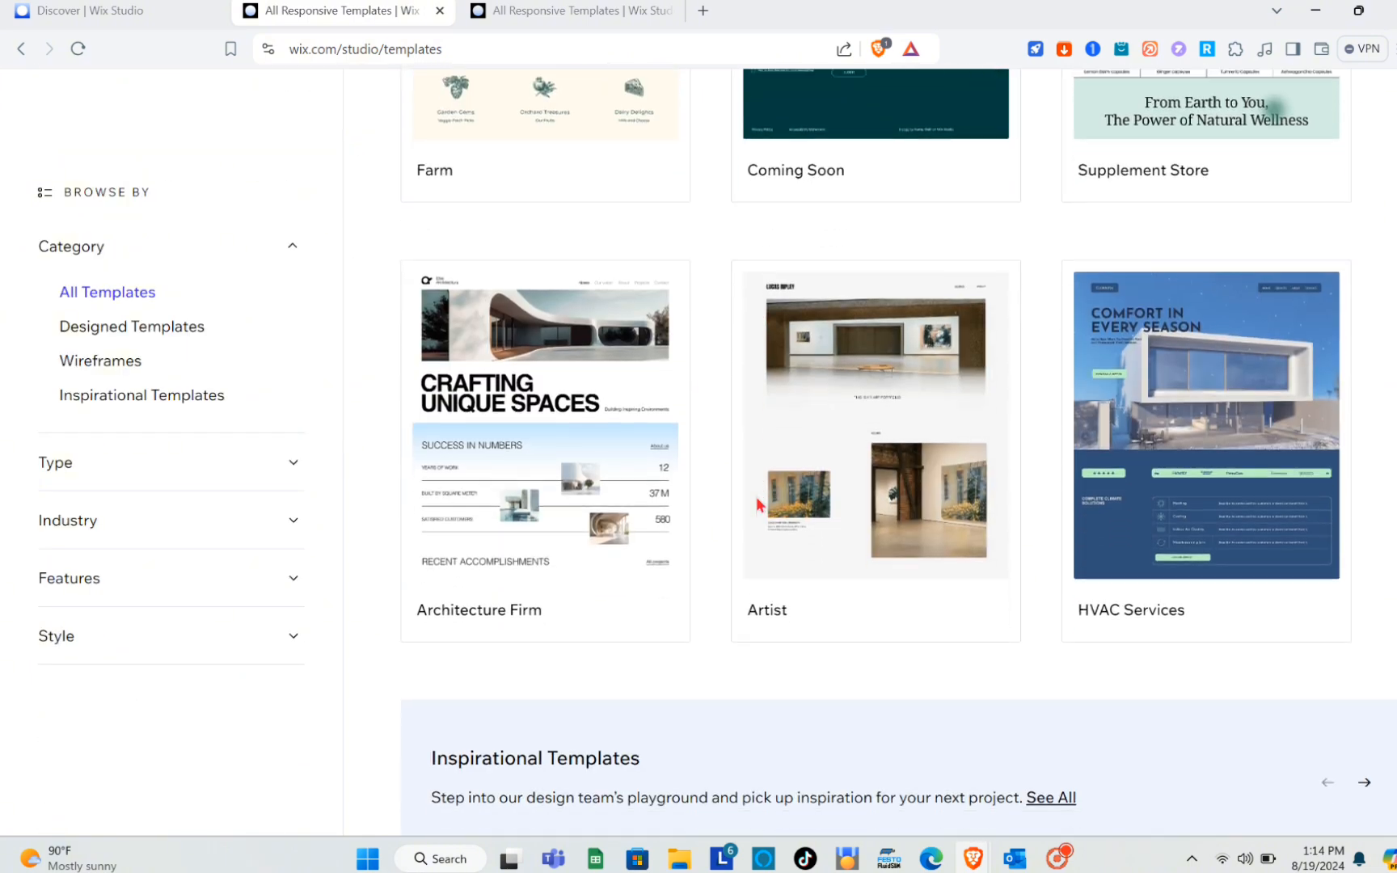
View the Artist template and look through its desktop layout.
mouse_move(891, 501)
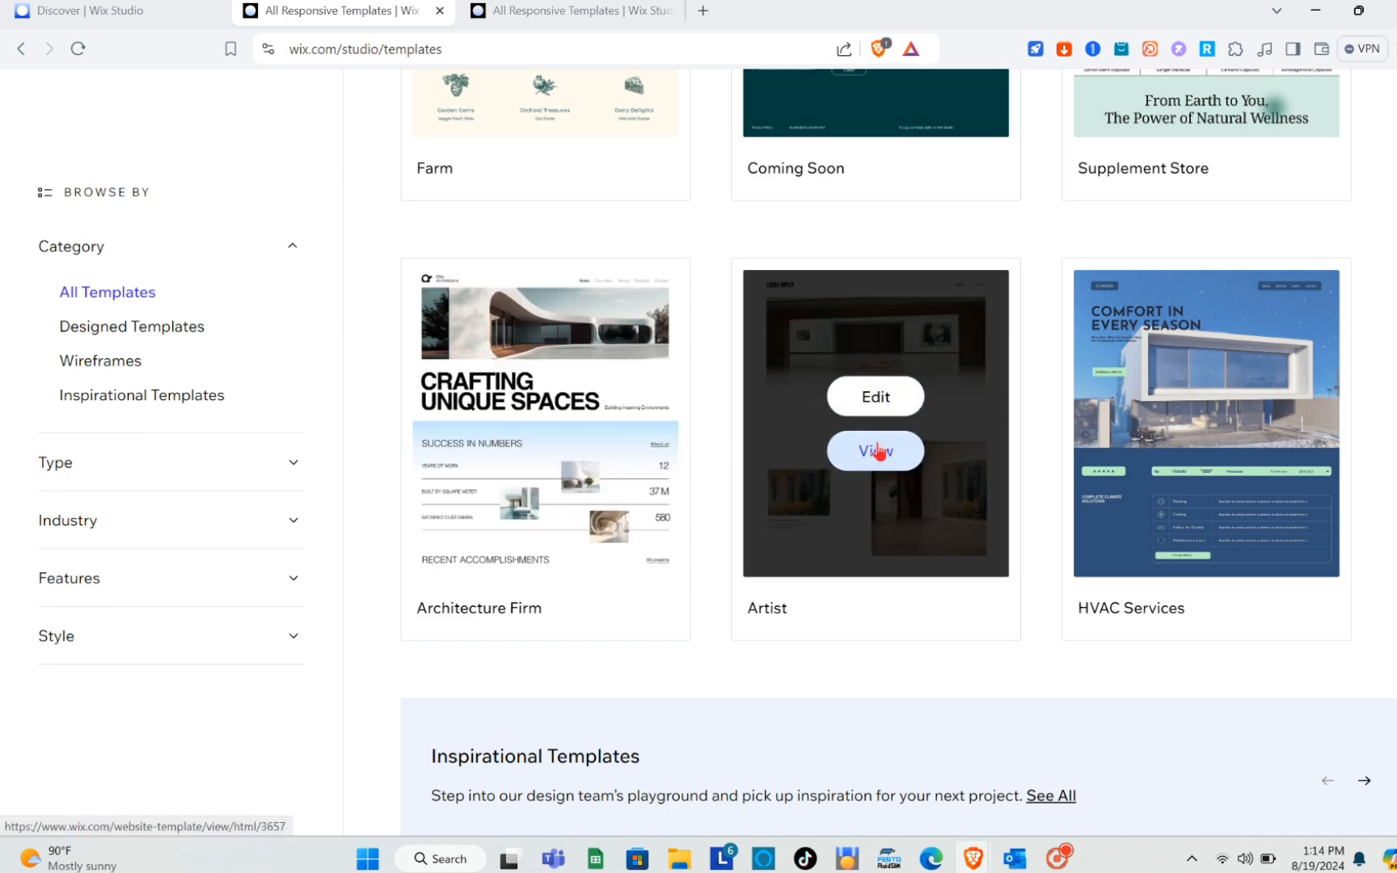
click(879, 452)
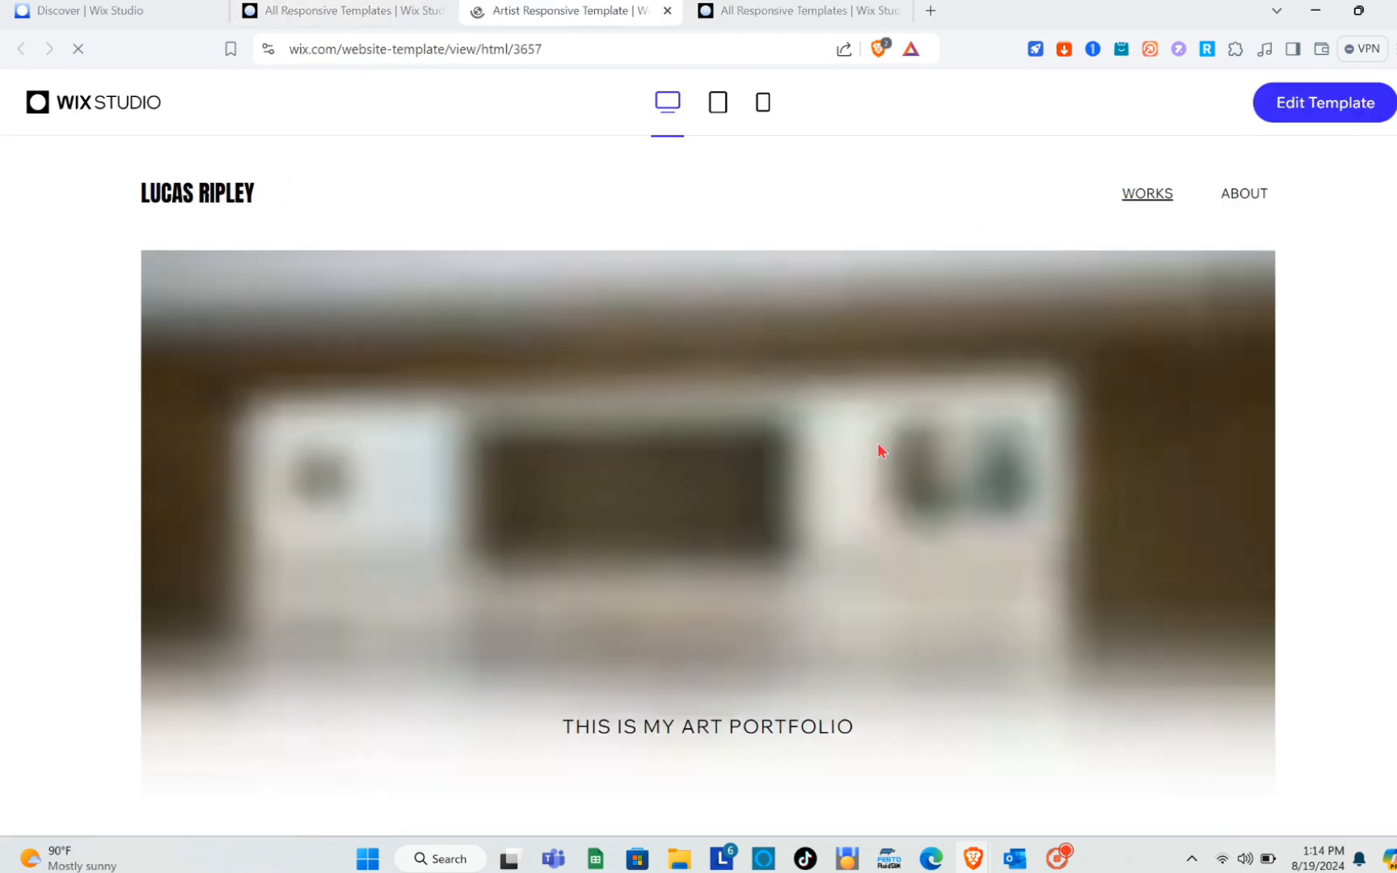
scroll(741, 574, down, 15)
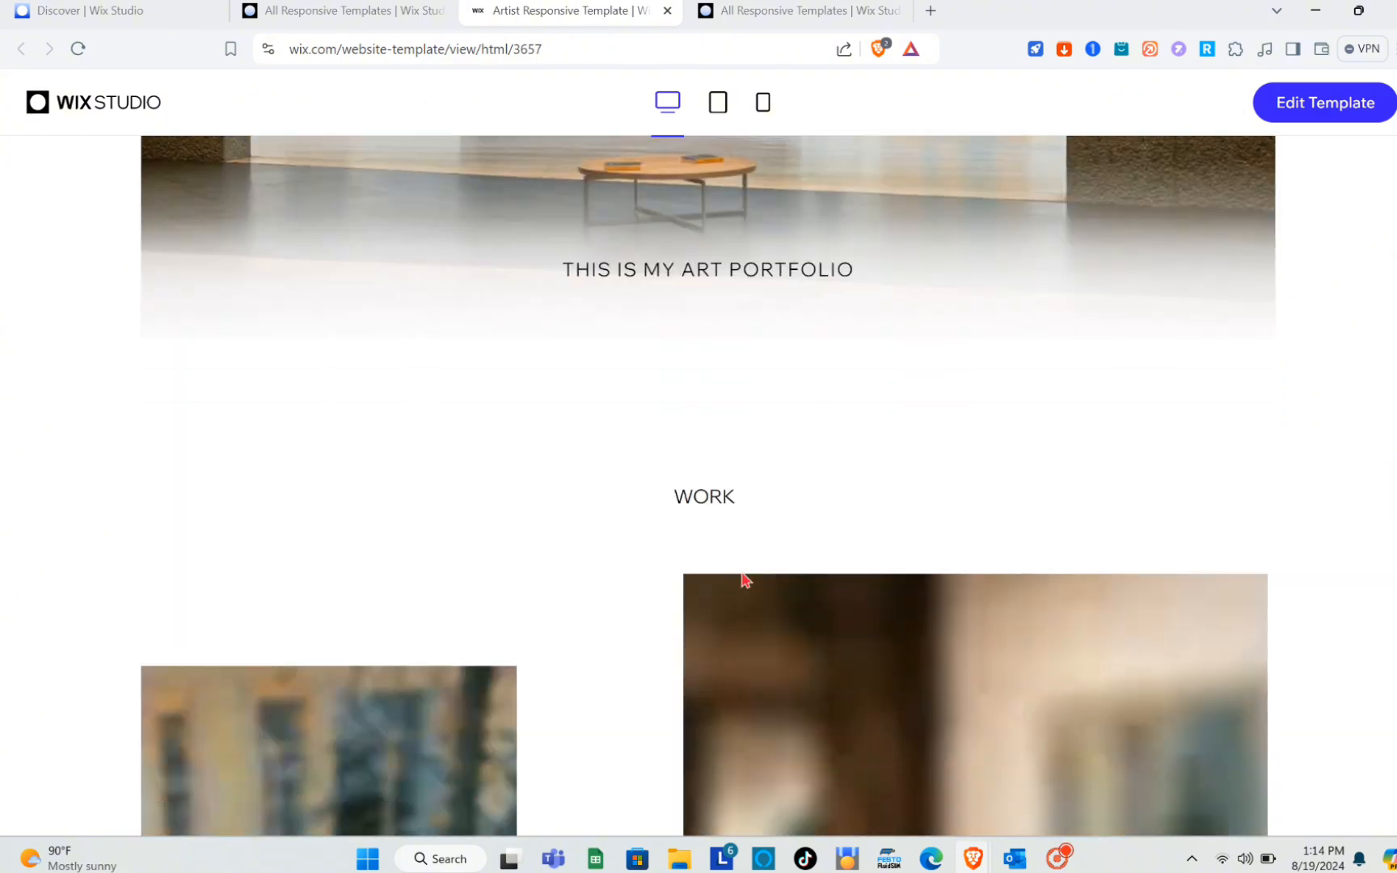
scroll(742, 577, up, 15)
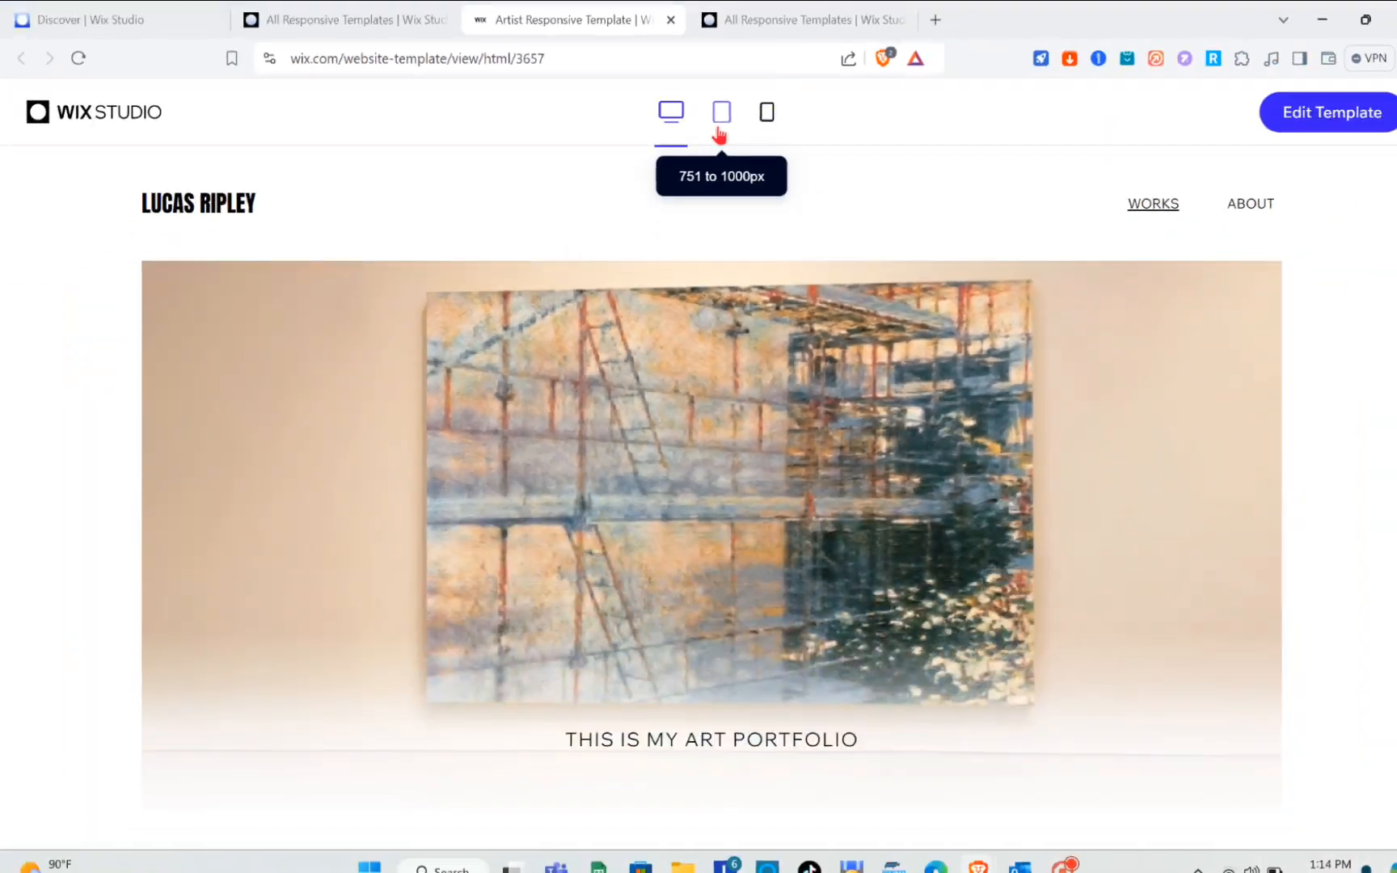
Preview the Artist template at the tablet size, 751 to 1000px.
click(719, 132)
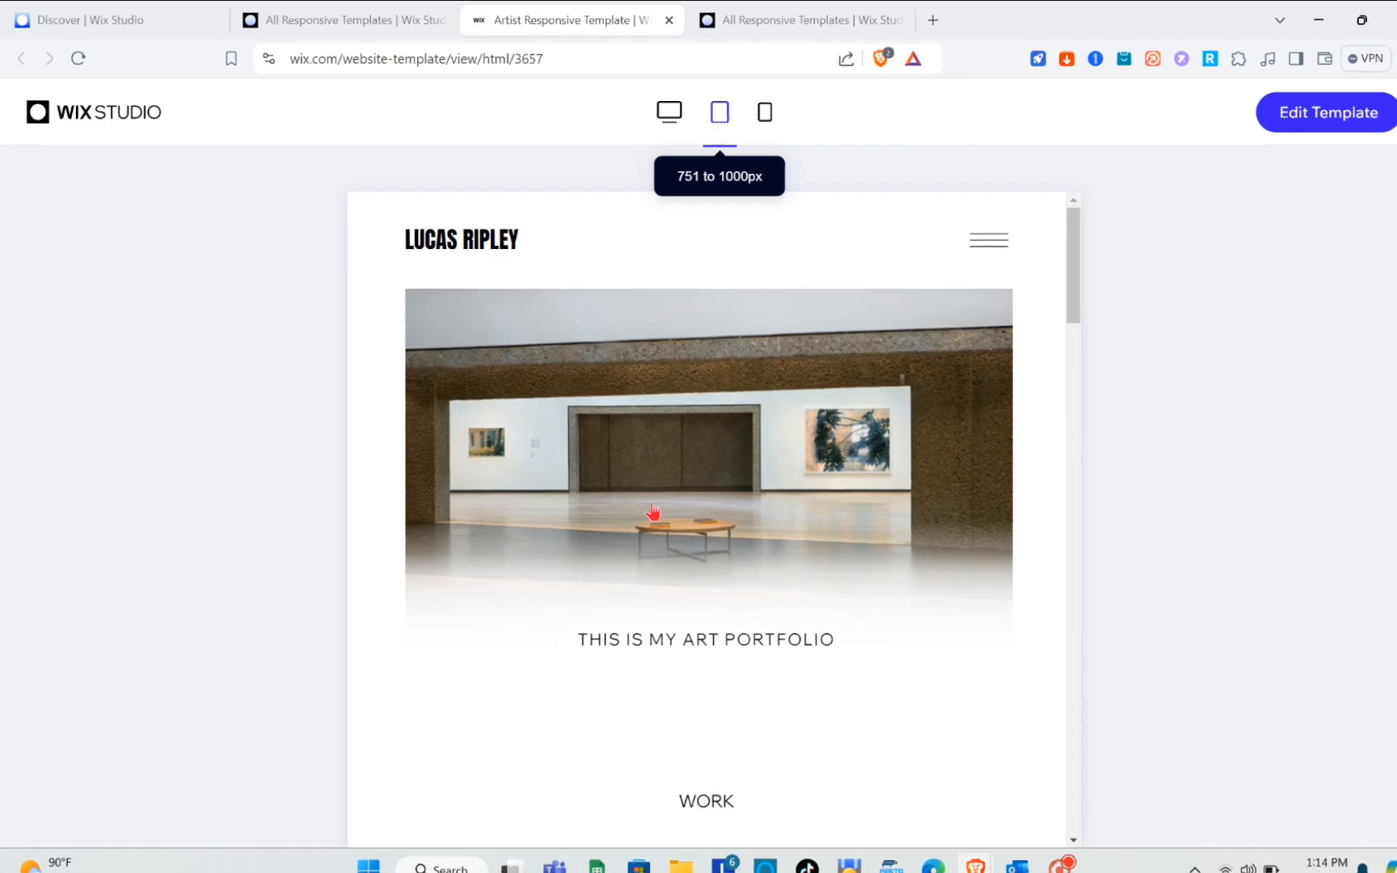
scroll(610, 727, down, 5)
scroll(622, 679, up, 5)
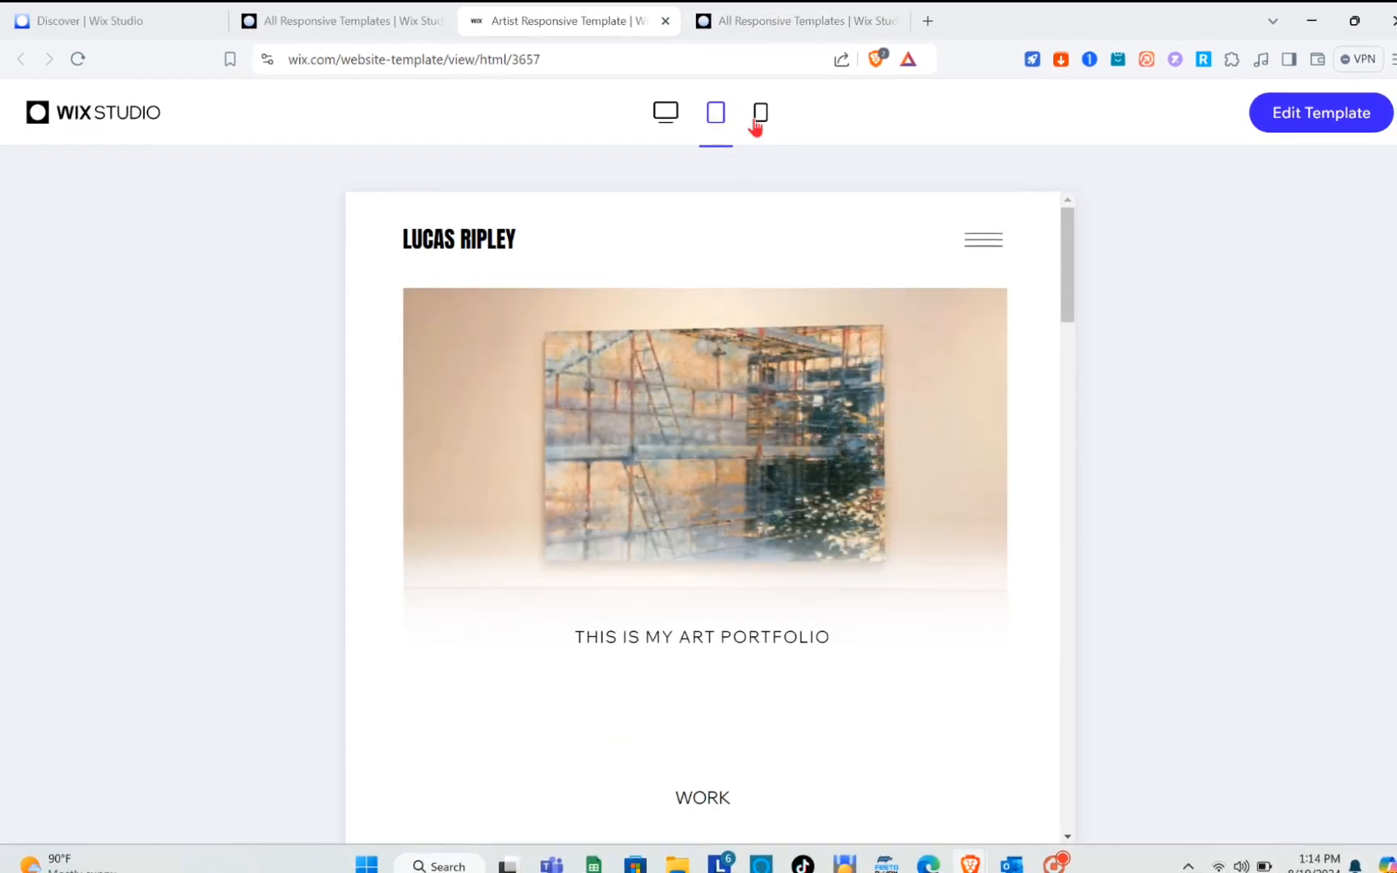
Preview the Artist template at the mobile size and look through its work sections.
click(758, 122)
scroll(692, 552, down, 10)
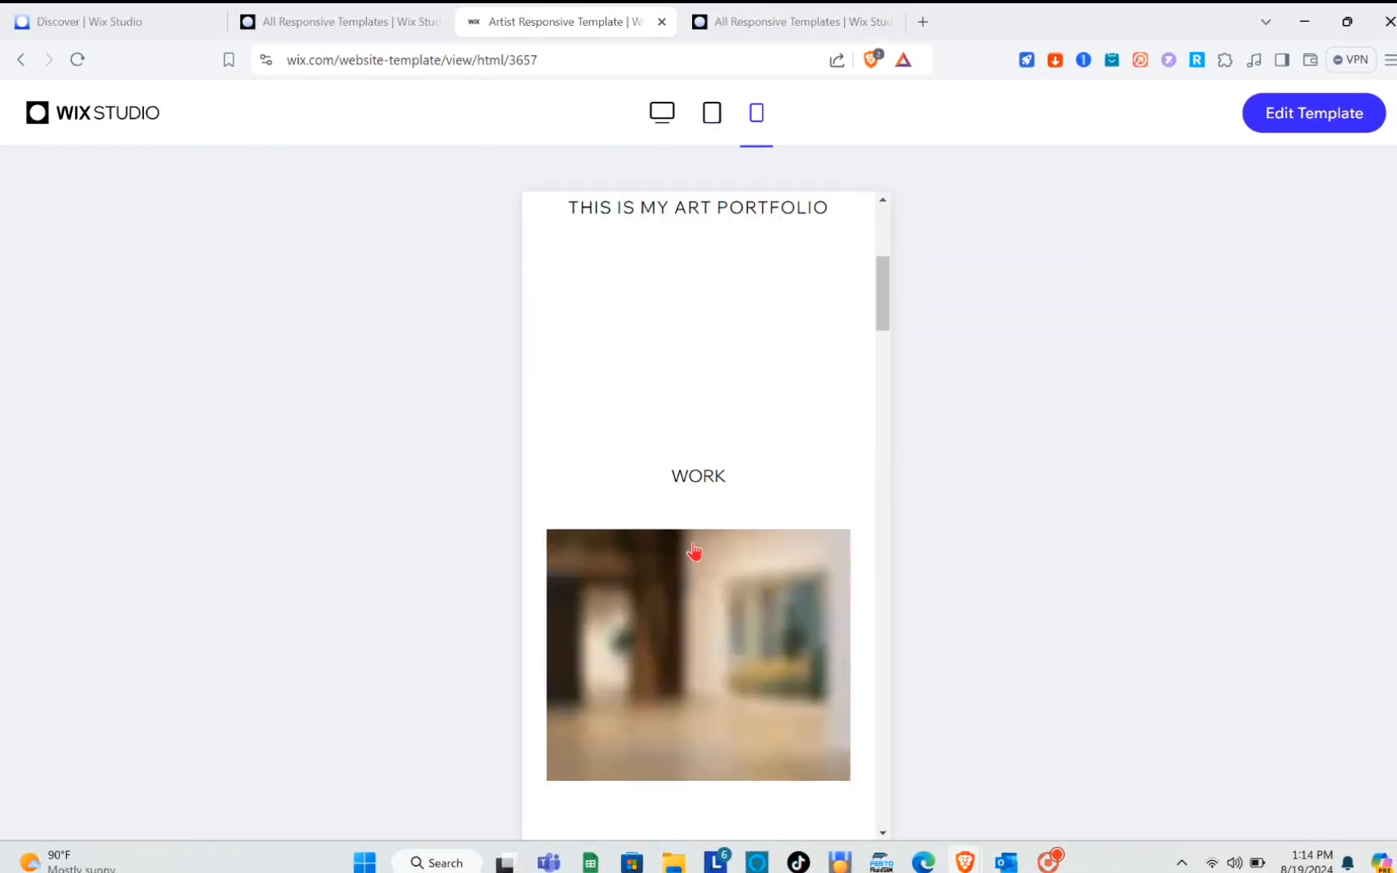
scroll(692, 551, down, 10)
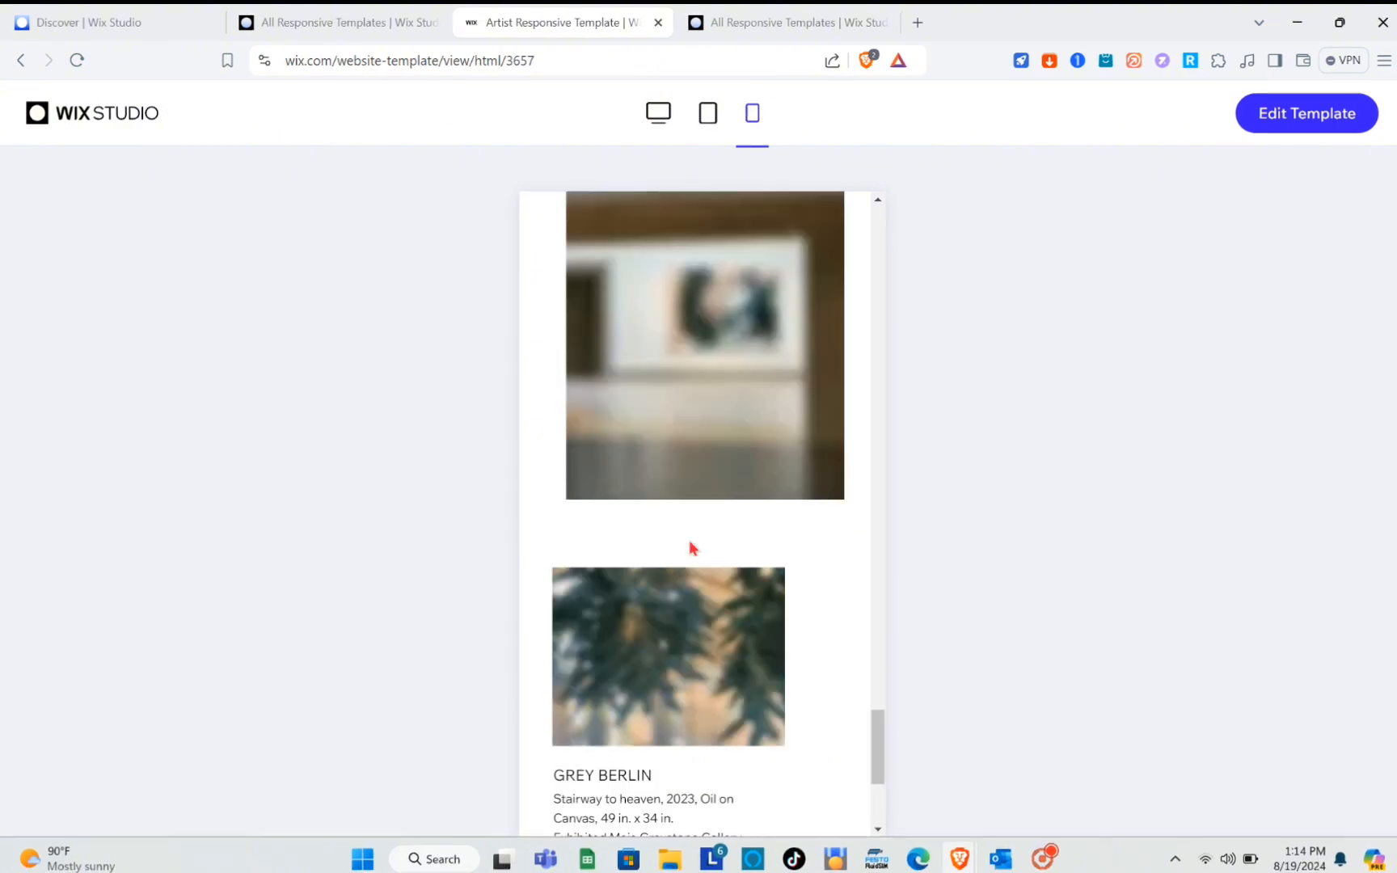
scroll(690, 546, up, 6)
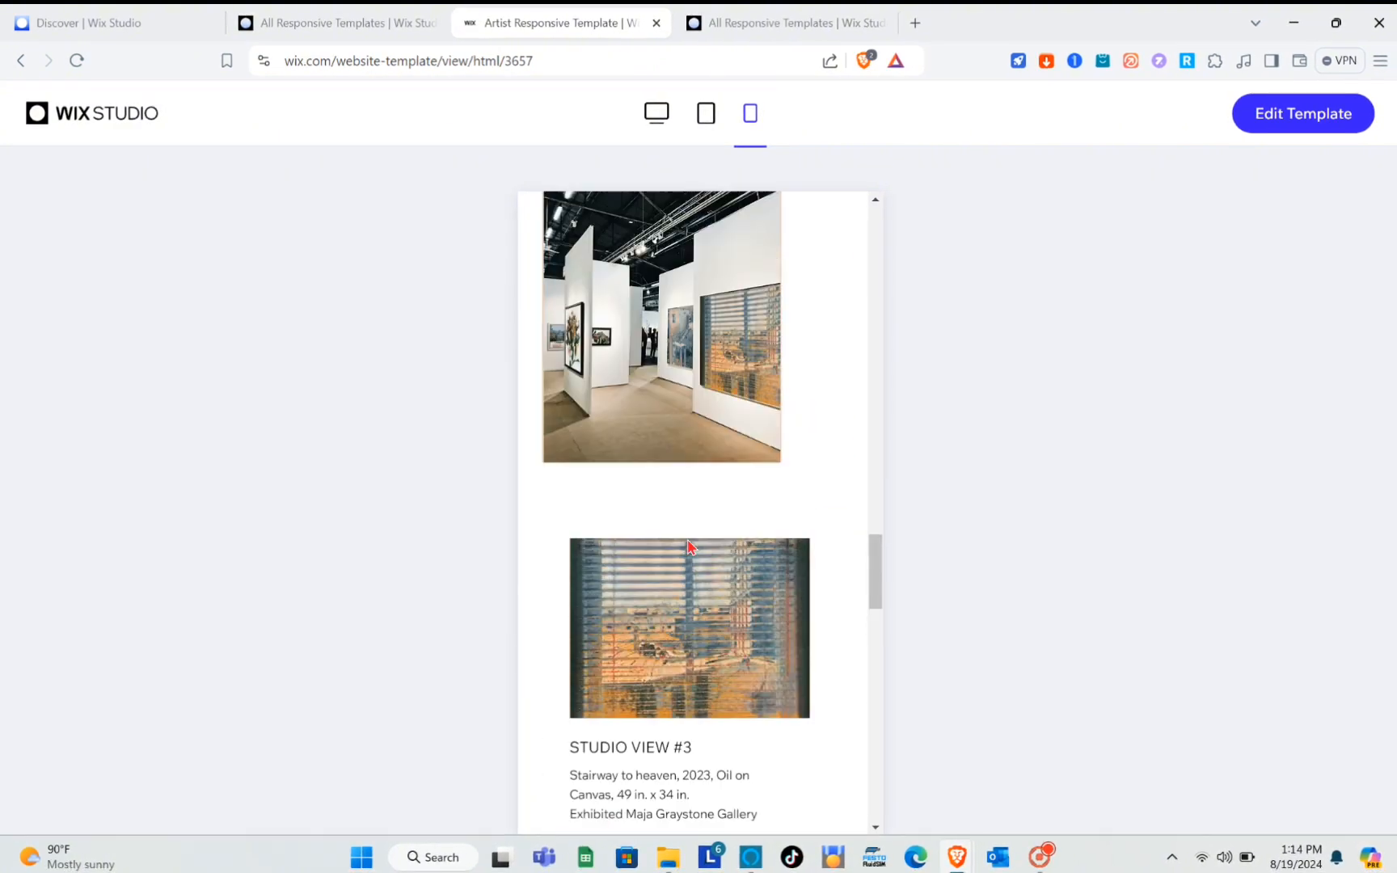
scroll(690, 547, up, 6)
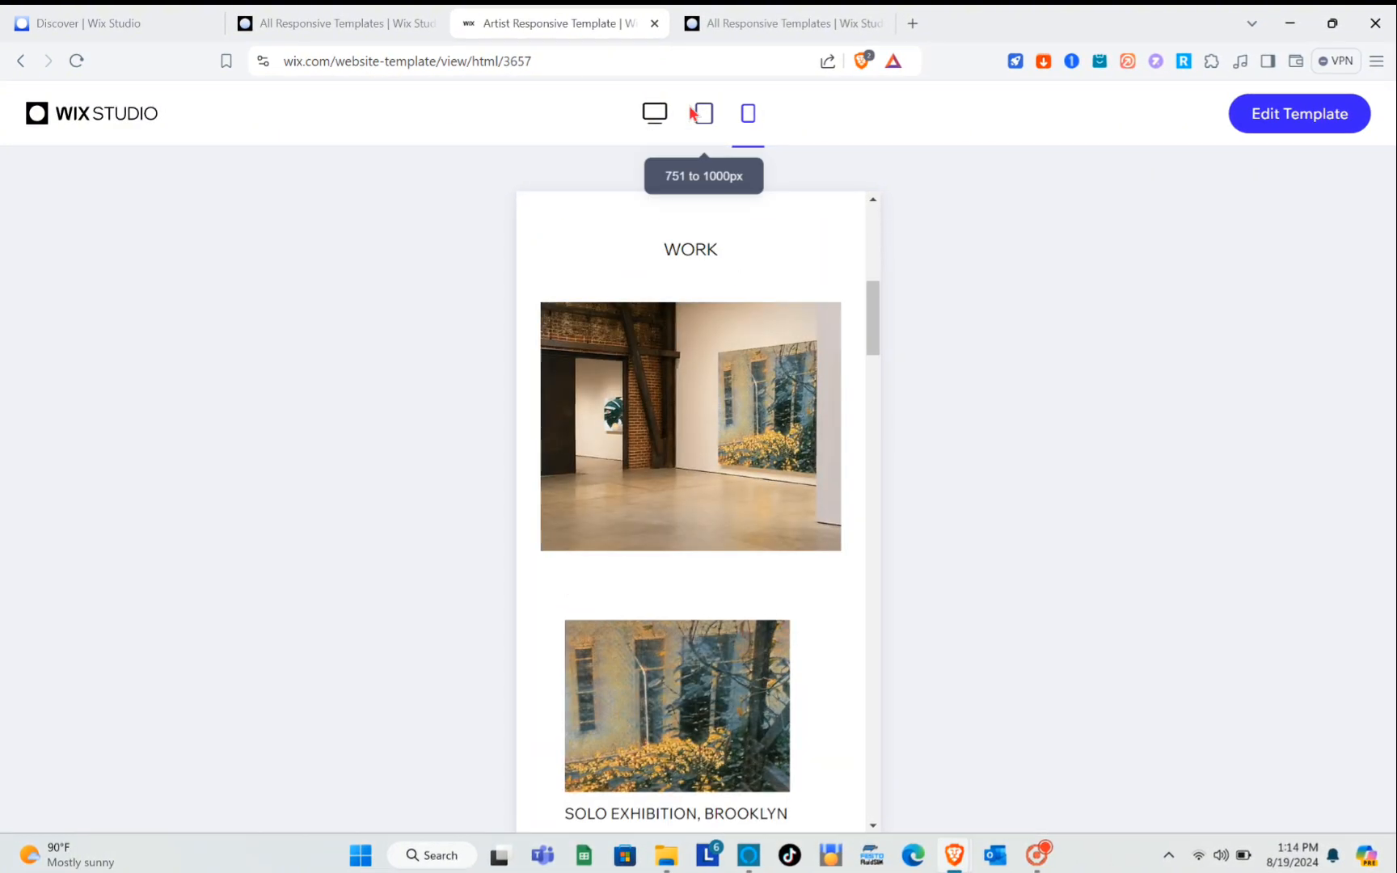
Return the Artist template preview to desktop size and open the template for editing.
click(651, 113)
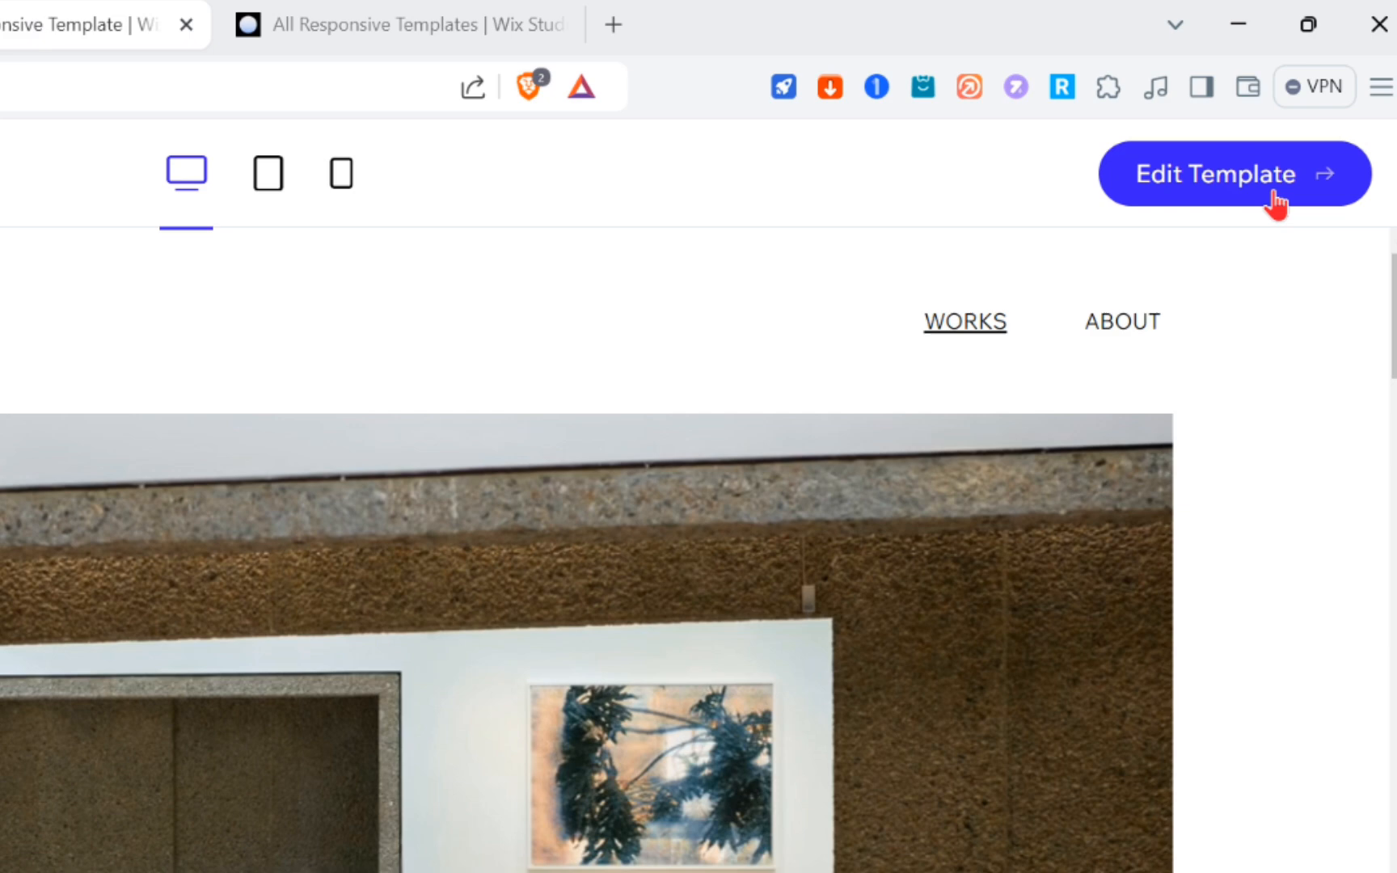
click(1310, 125)
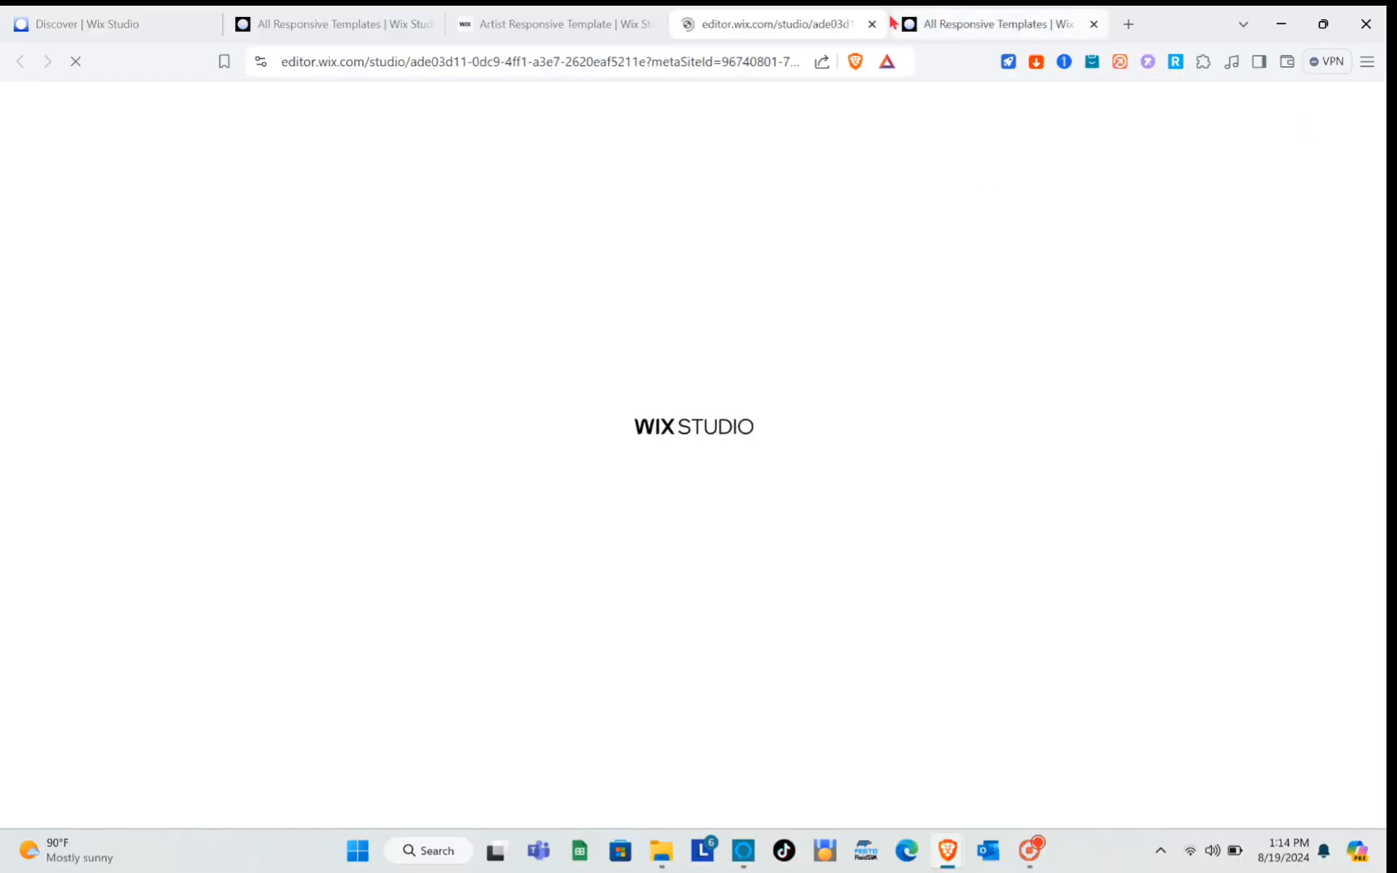
Close the redundant All Responsive Templates page and return to the editor with the new site.
click(1037, 21)
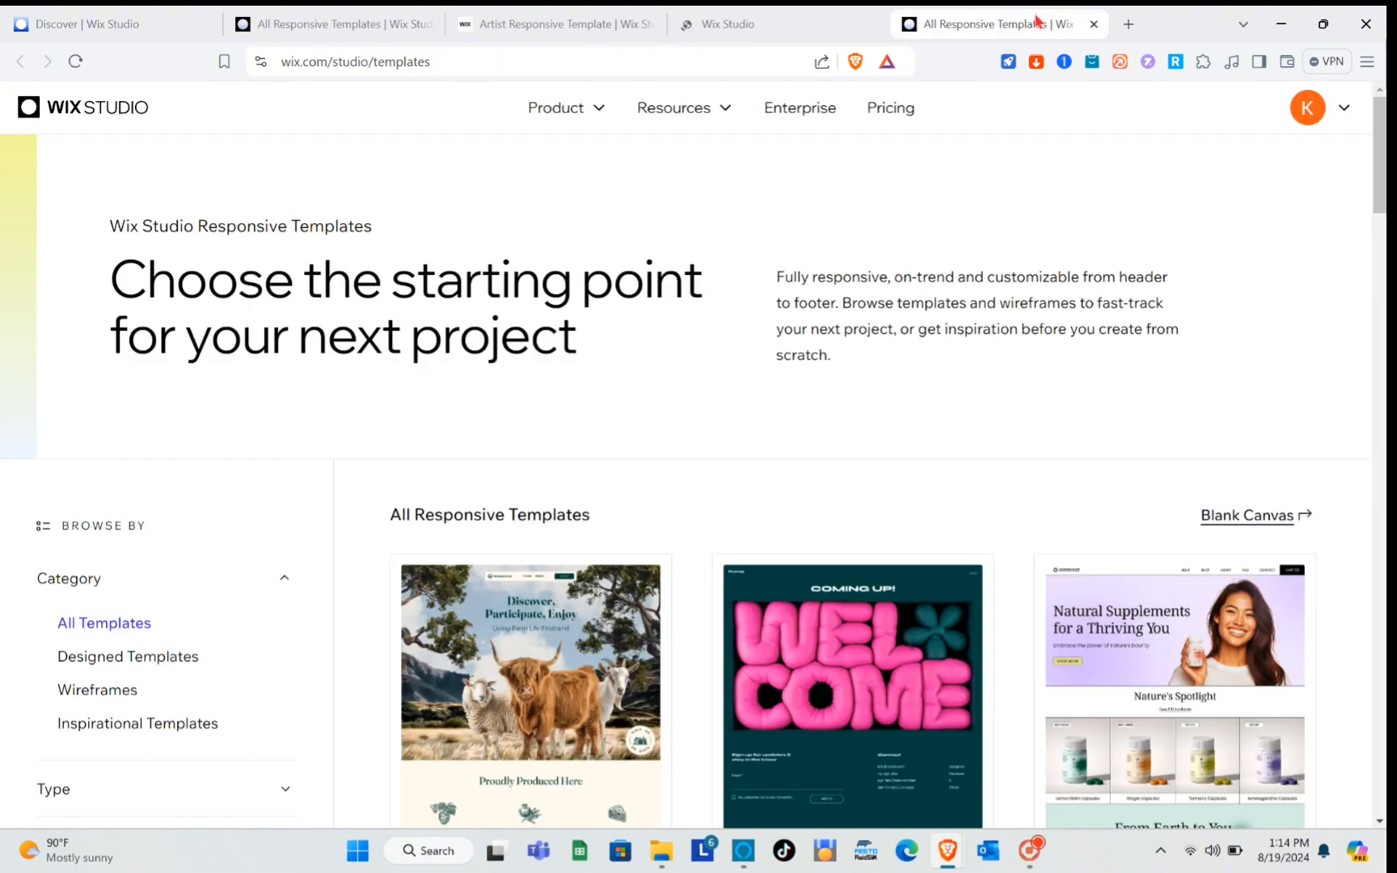
click(1093, 24)
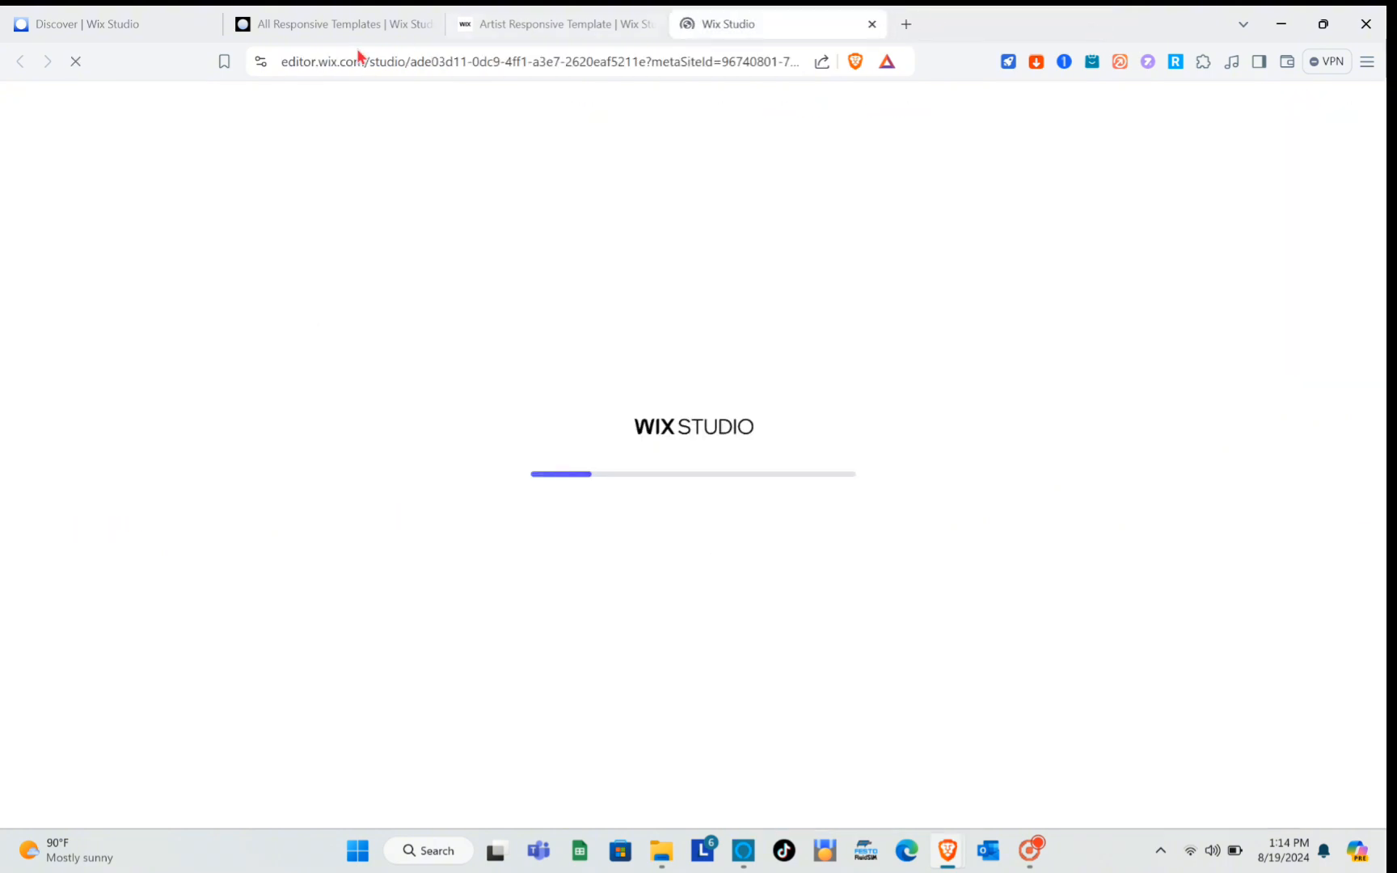
click(304, 20)
click(611, 15)
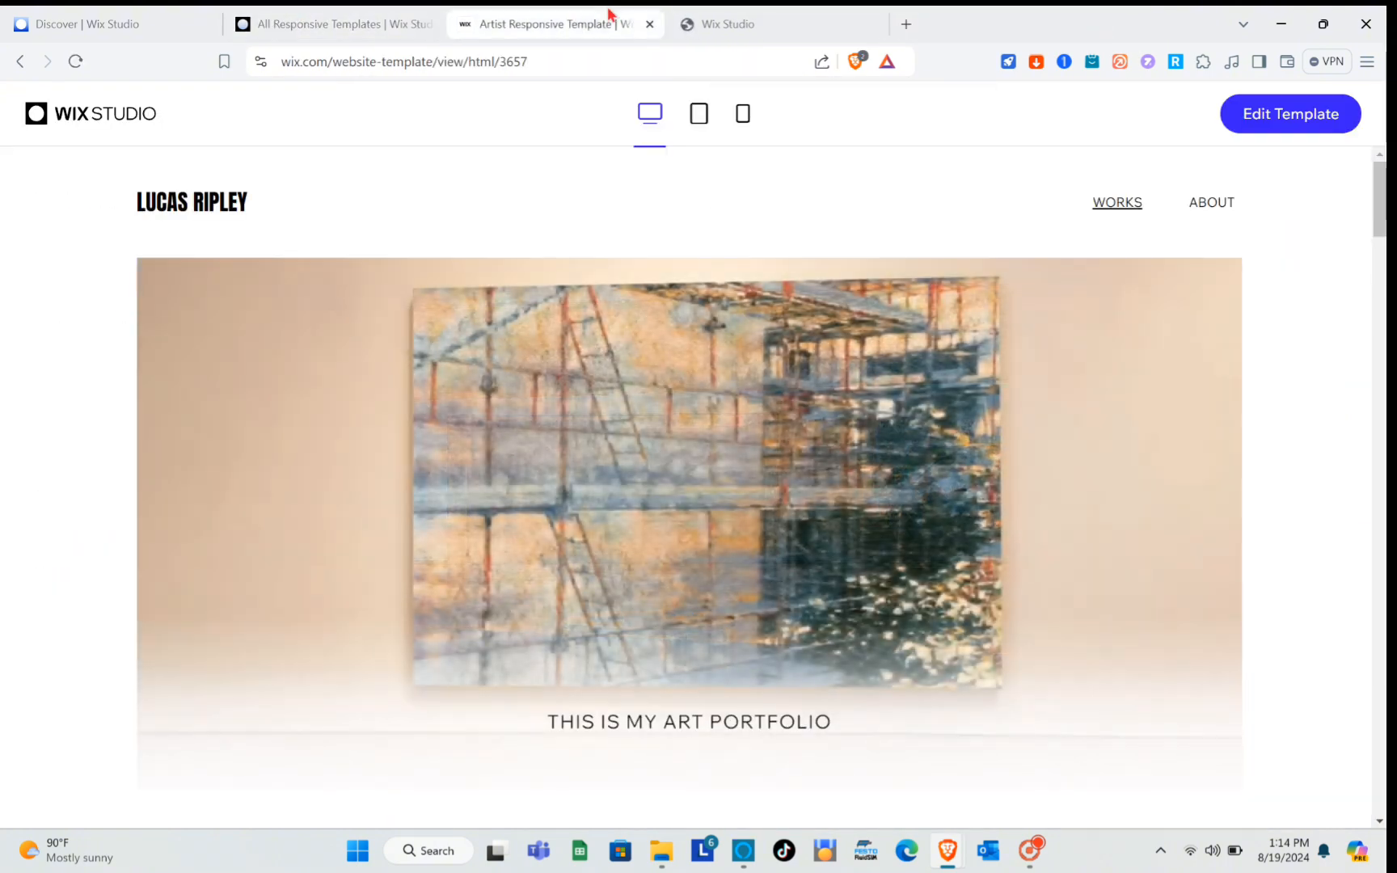
click(727, 24)
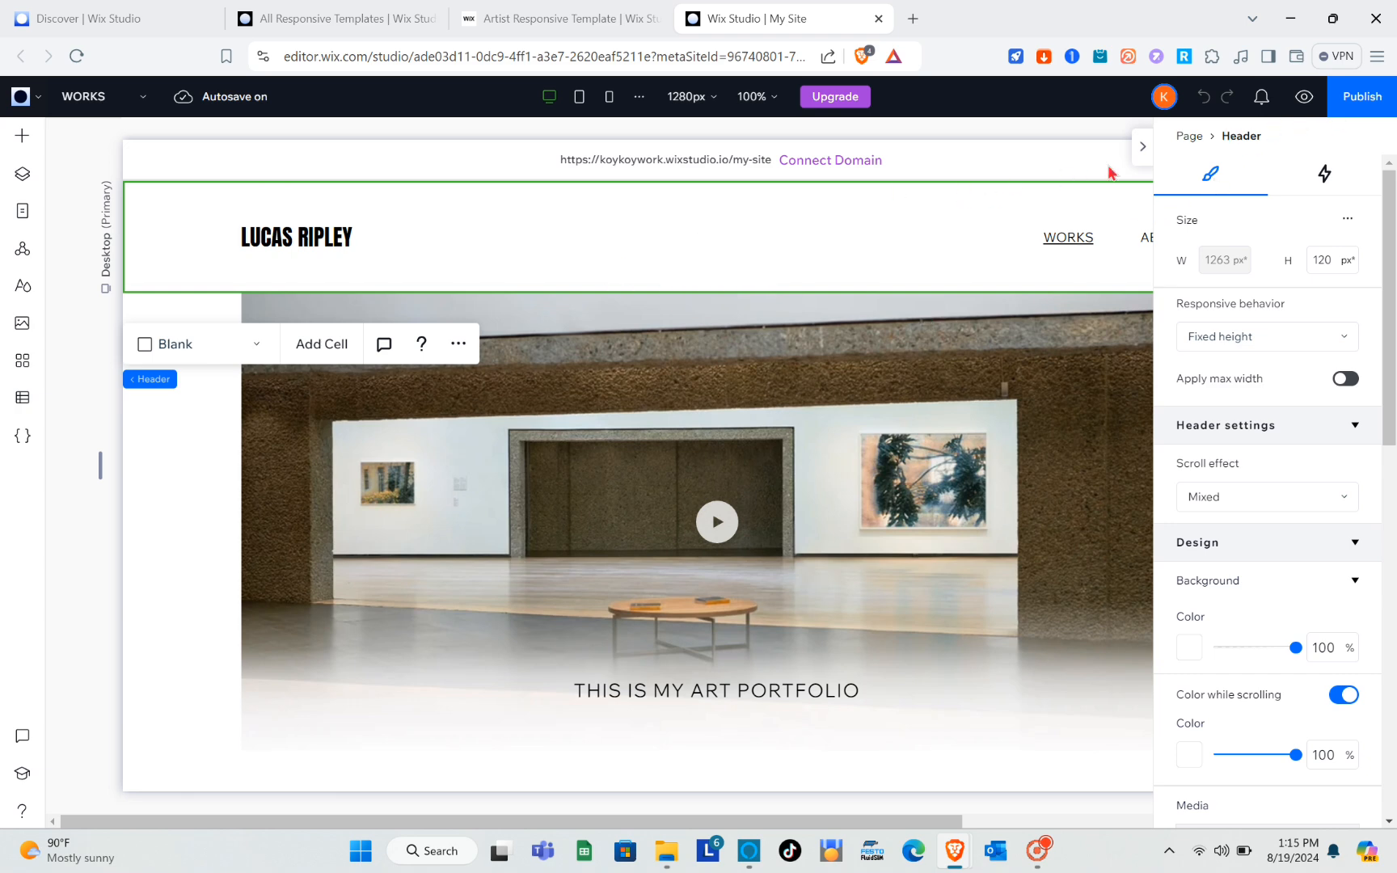
Collapse the header's settings inspector and switch the editor from the WORKS page to the ABOUT page.
click(1144, 154)
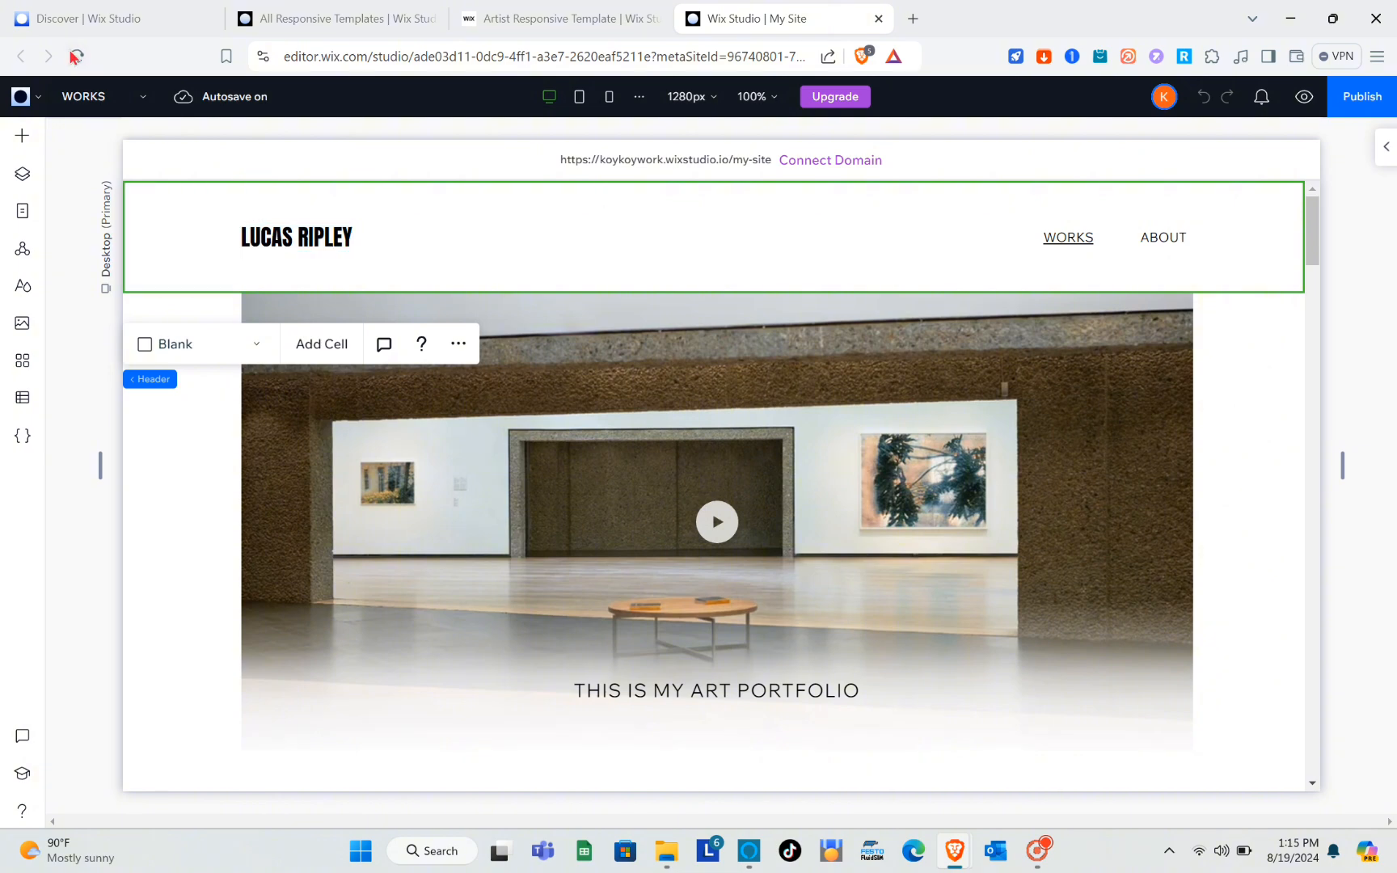
click(144, 97)
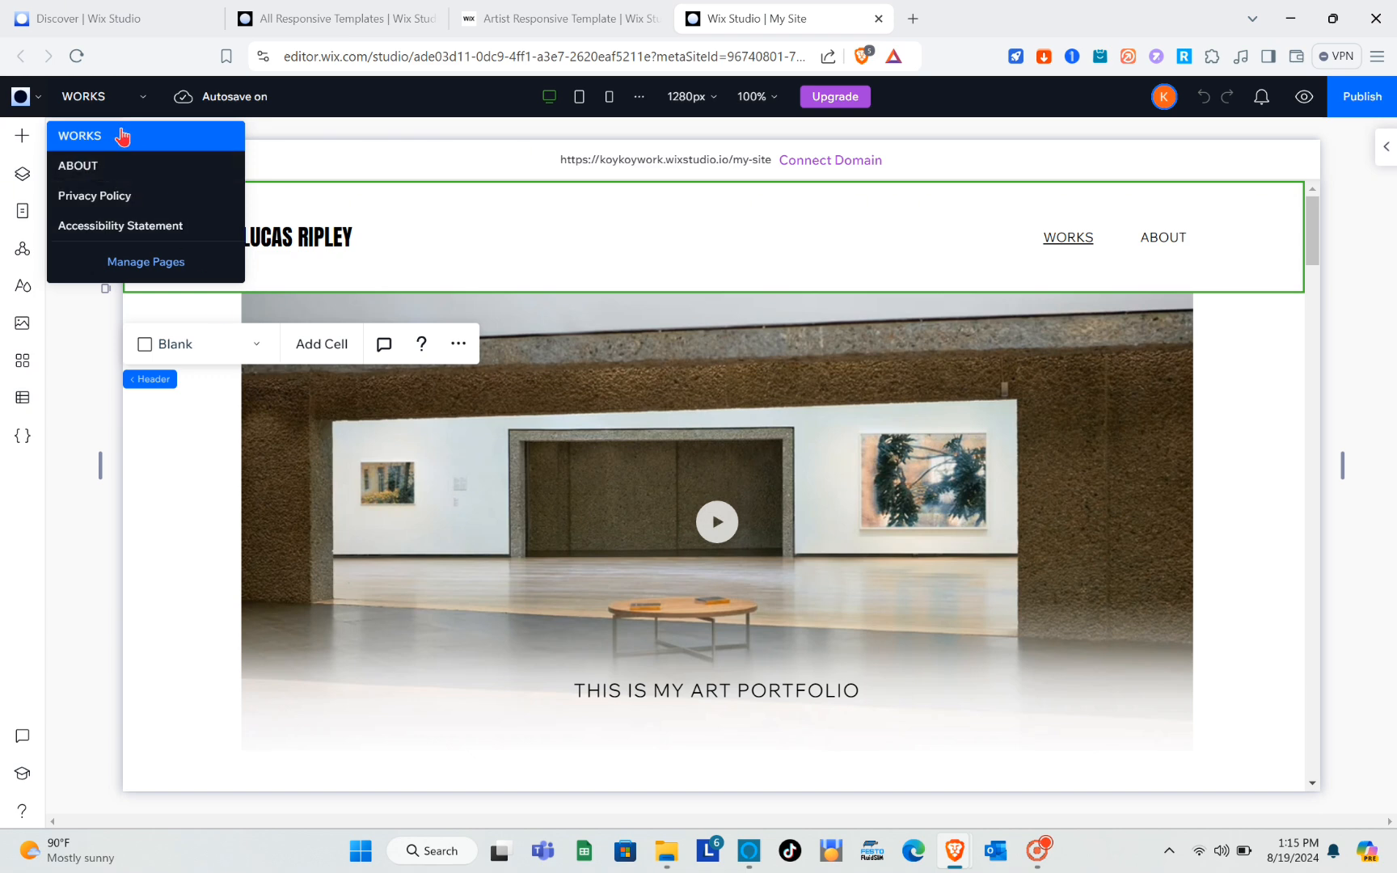
click(104, 166)
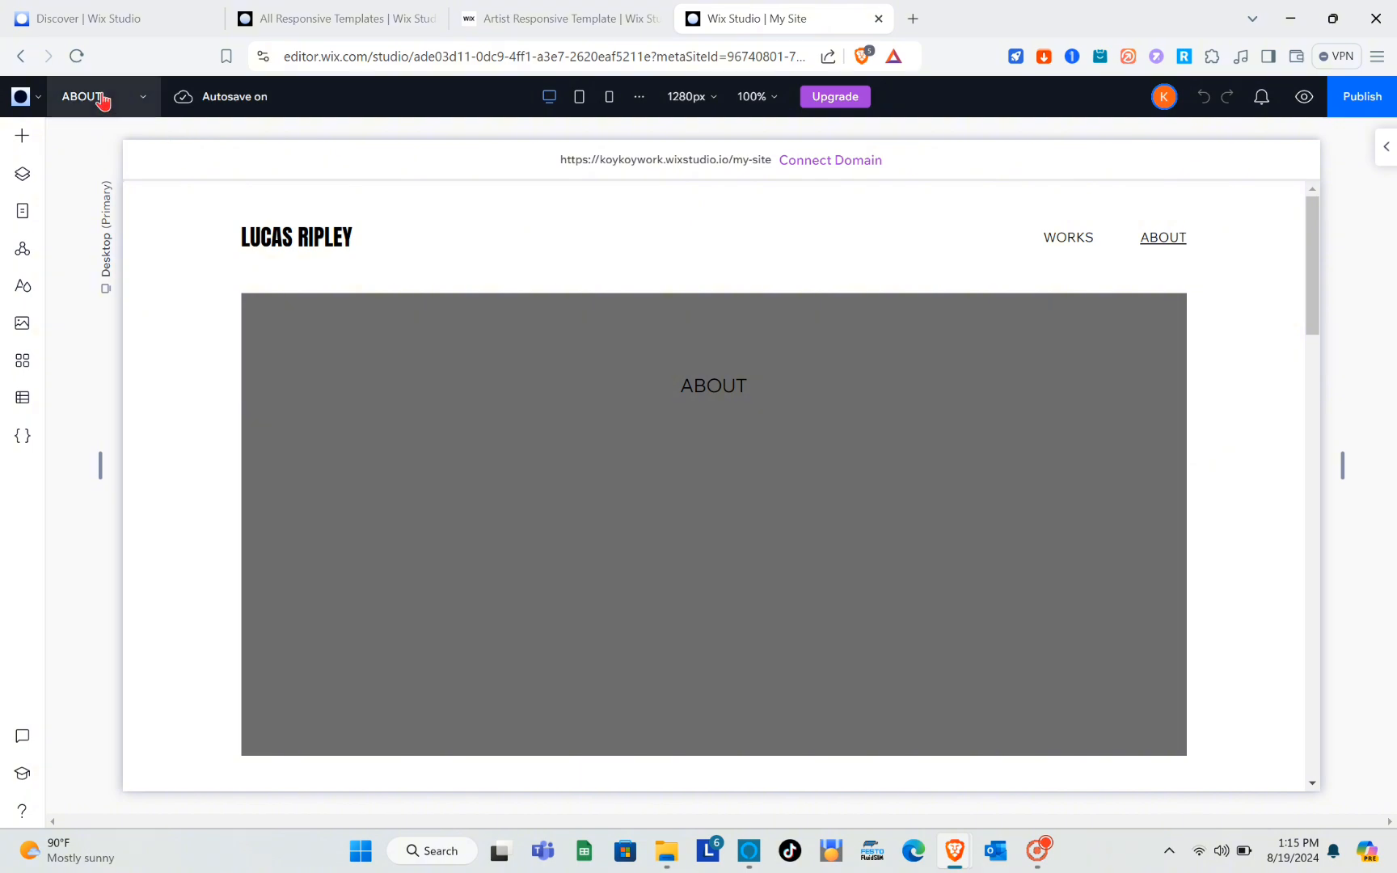
Look through the ABOUT page down to its Contact section, and switch to the Privacy Policy page to skim it.
scroll(614, 489, down, 3)
scroll(614, 489, down, 10)
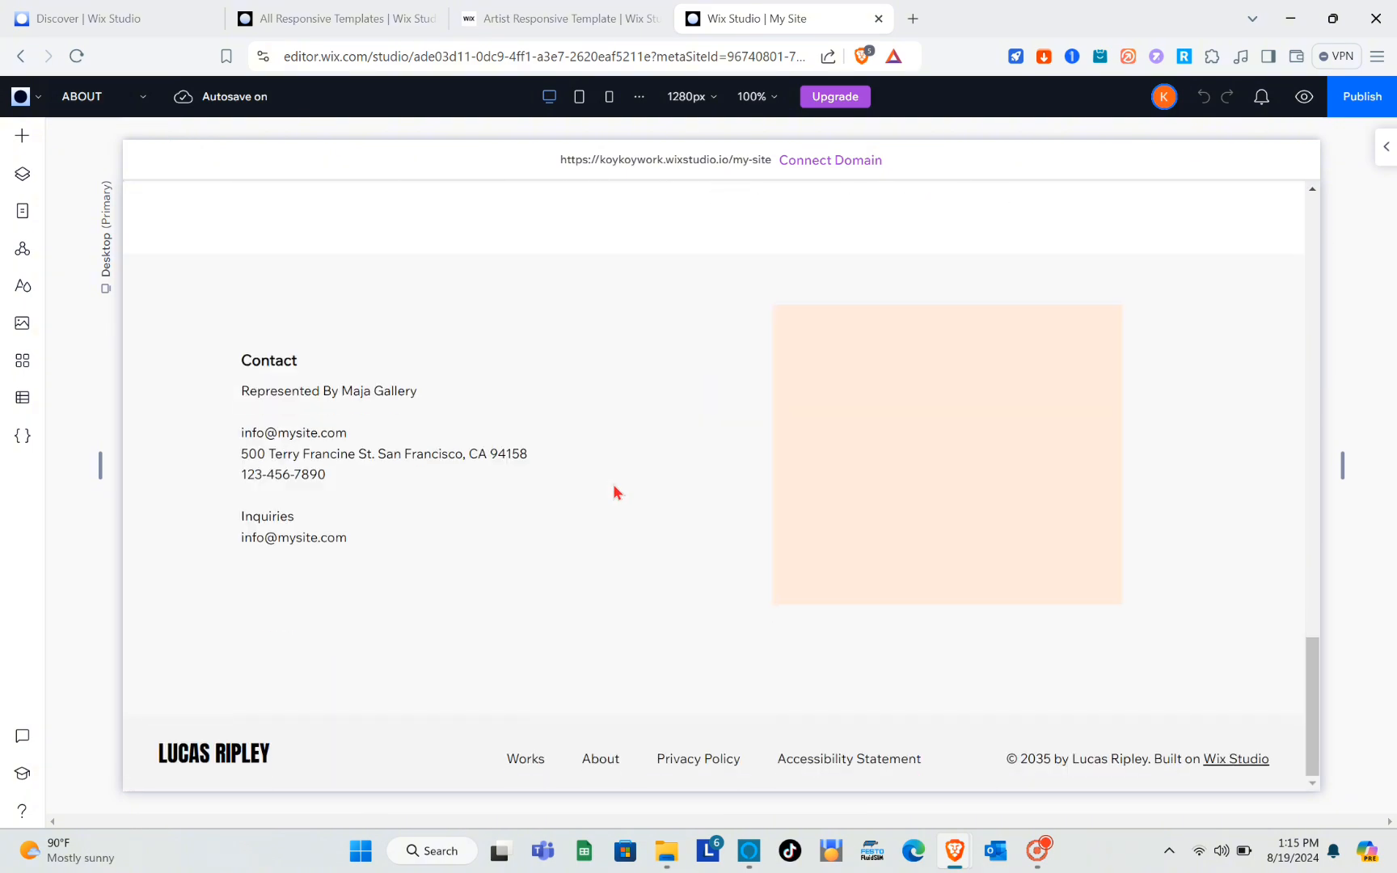
scroll(615, 488, up, 15)
click(134, 96)
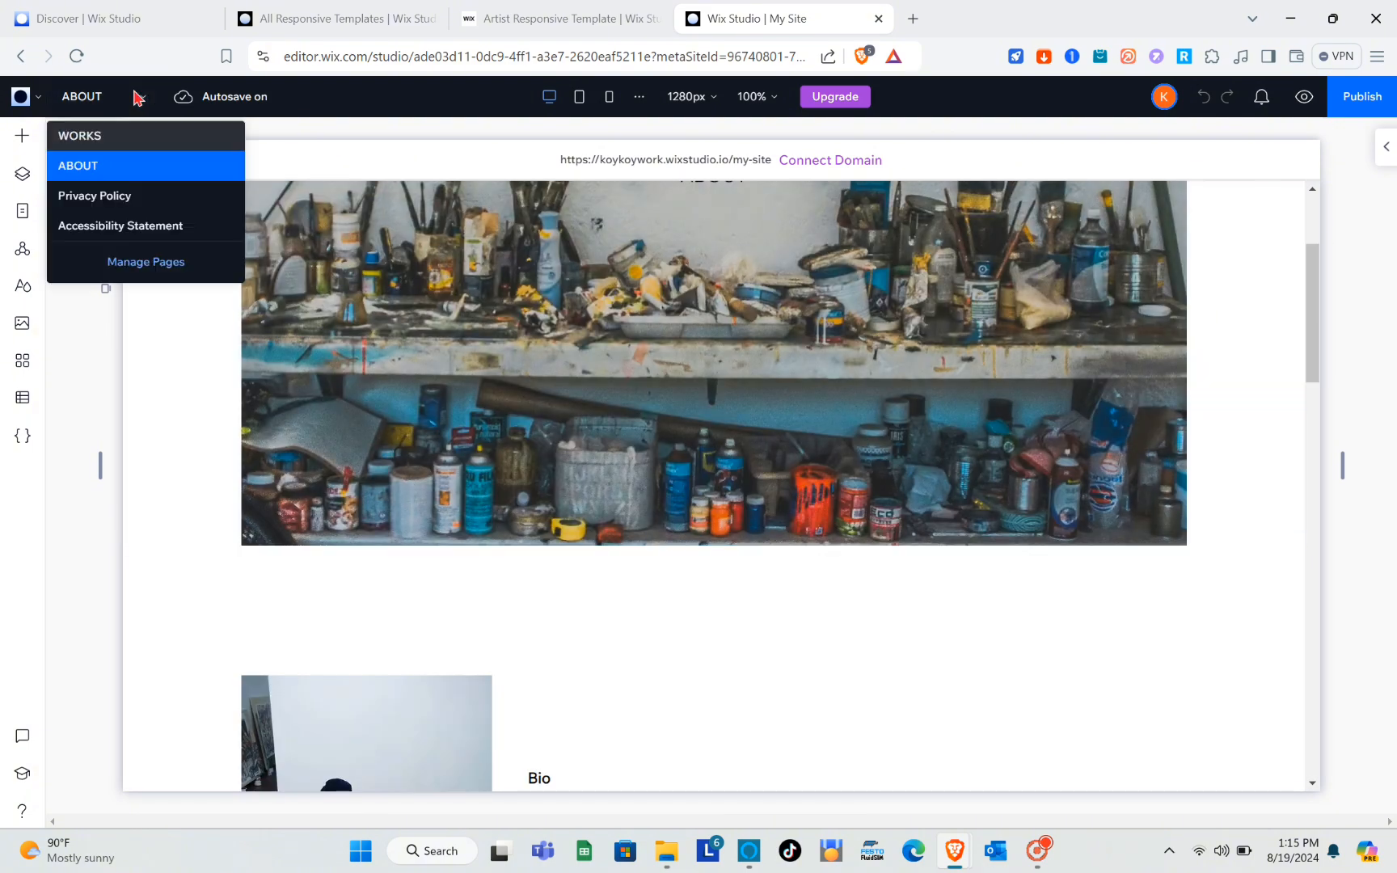
click(132, 197)
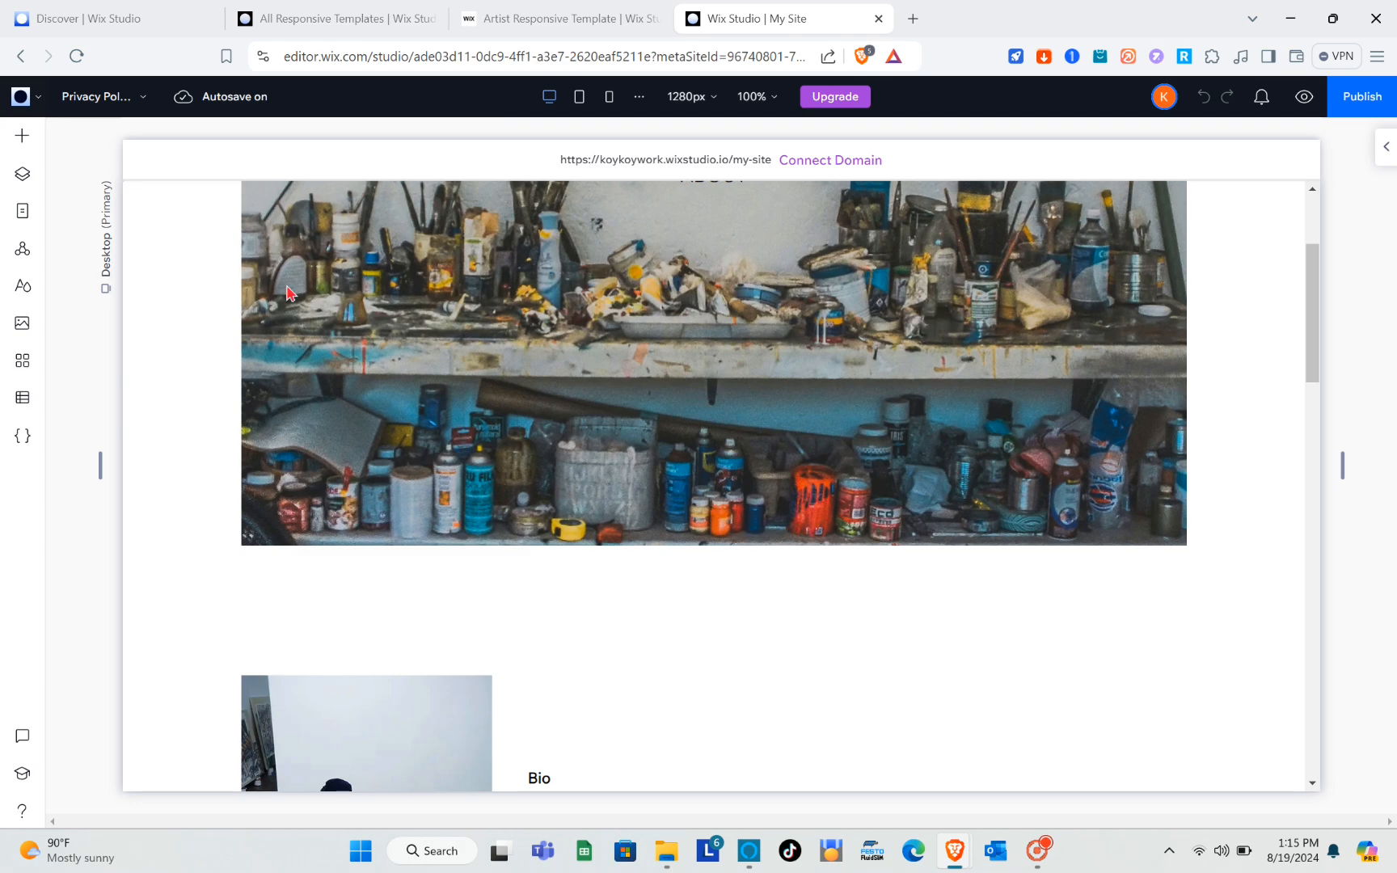
scroll(485, 505, down, 10)
scroll(139, 280, up, 10)
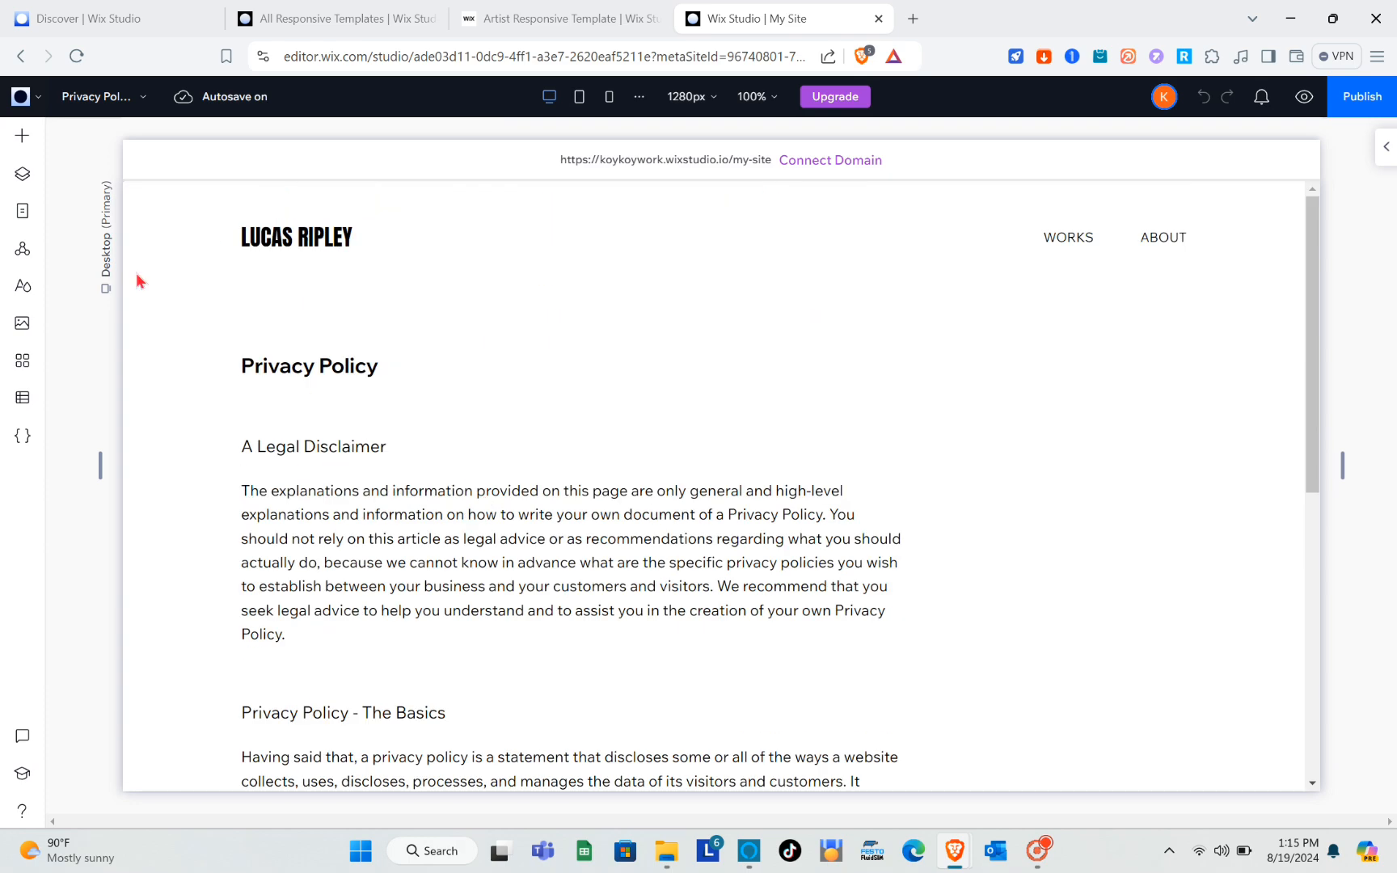
Switch the editor to the Accessibility Statement page and look over its introductory sections.
click(147, 97)
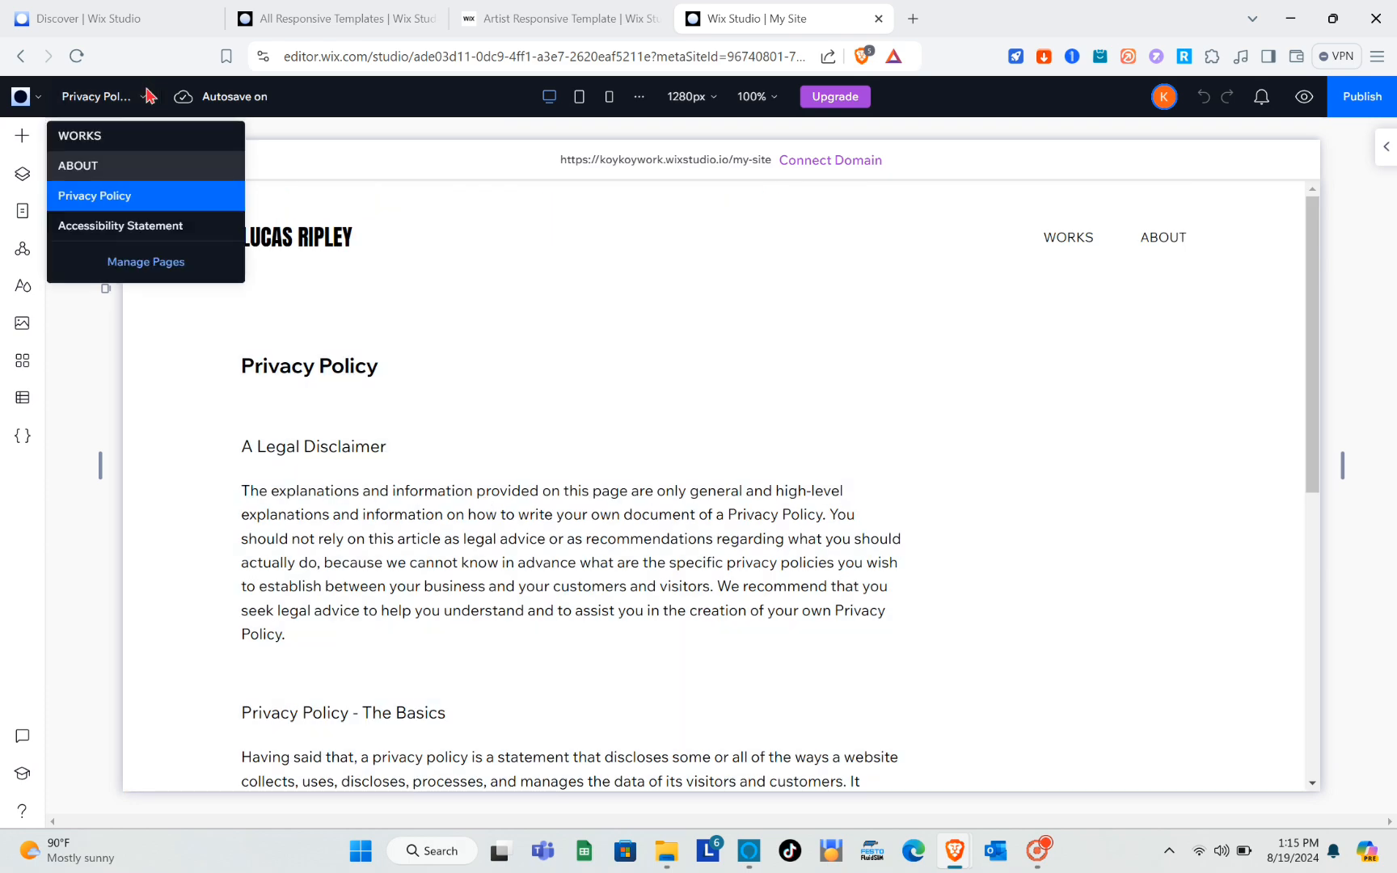
click(122, 233)
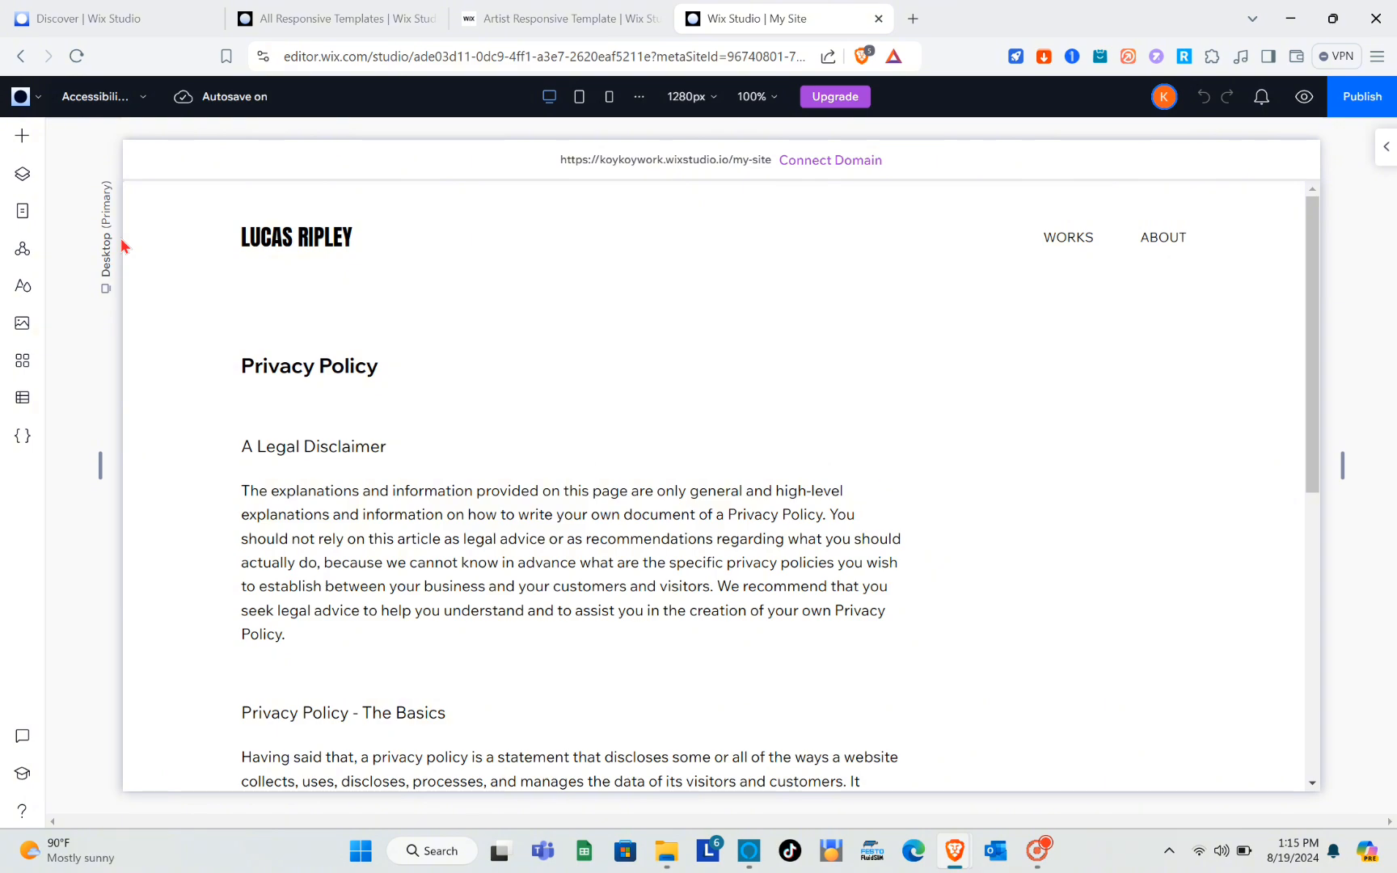
scroll(320, 495, down, 10)
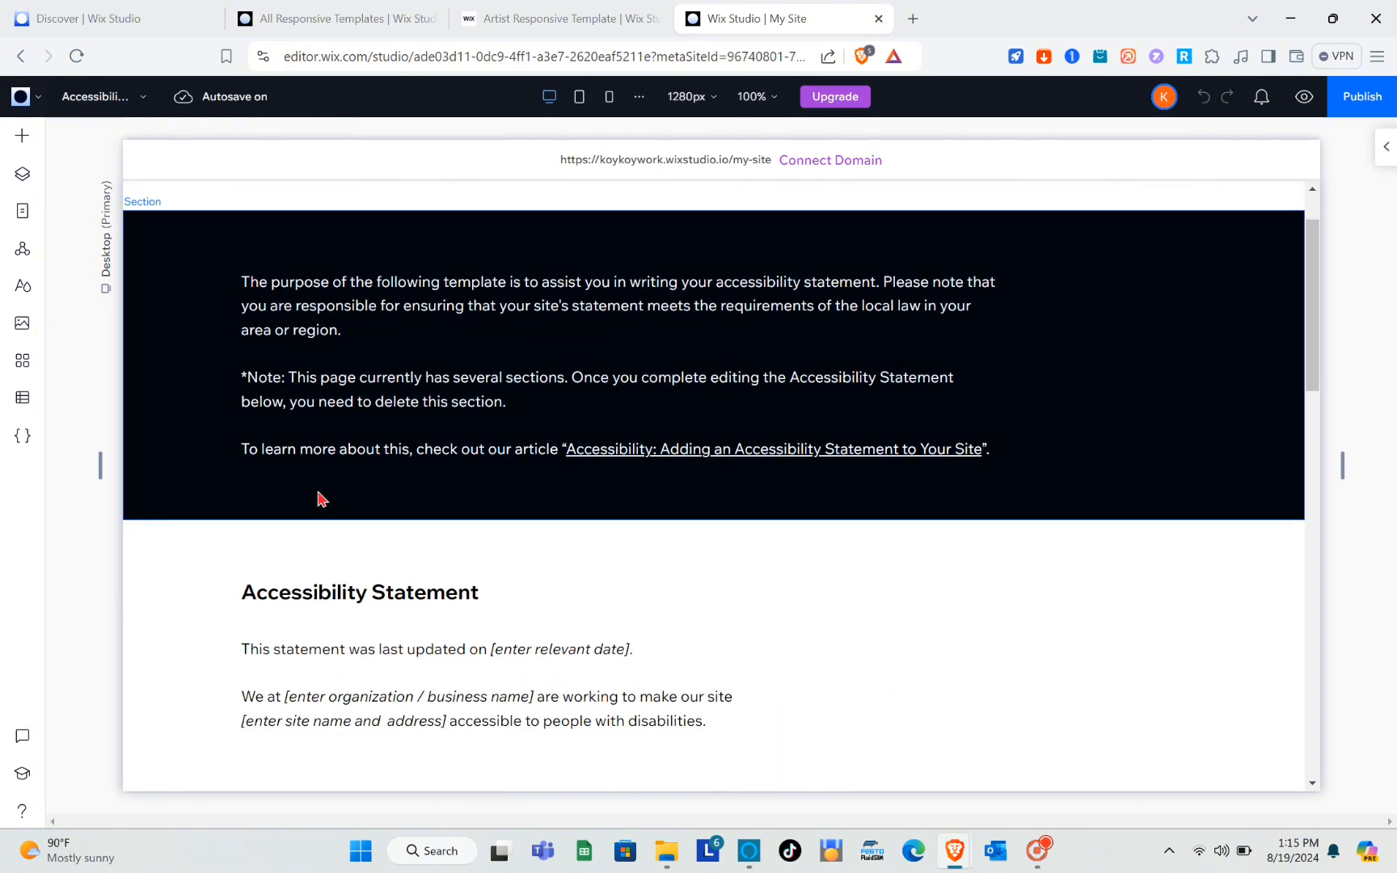
scroll(320, 494, up, 10)
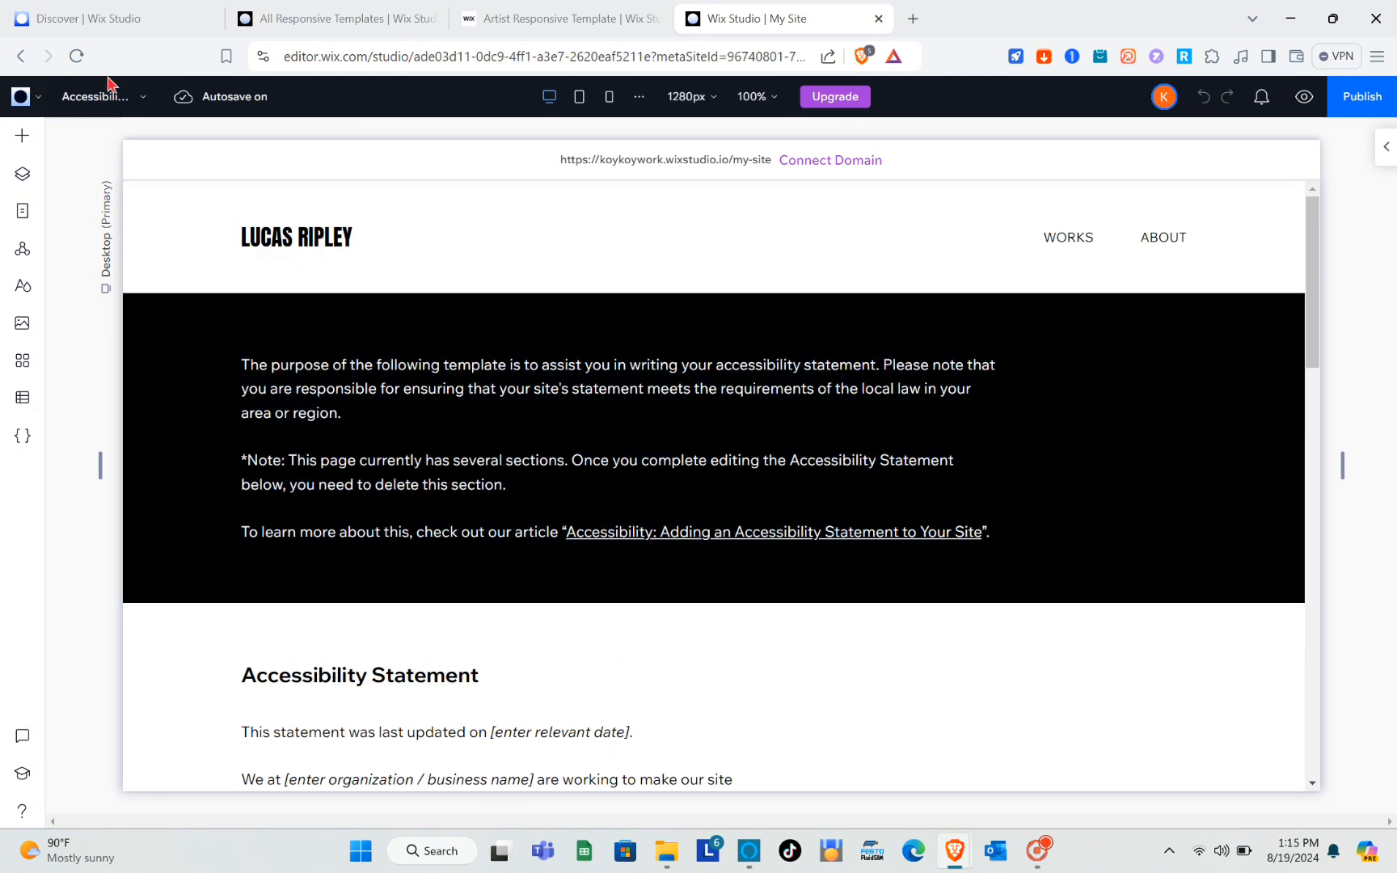
Open the site's page manager and browse from the WORKS page to the ABOUT page.
click(133, 105)
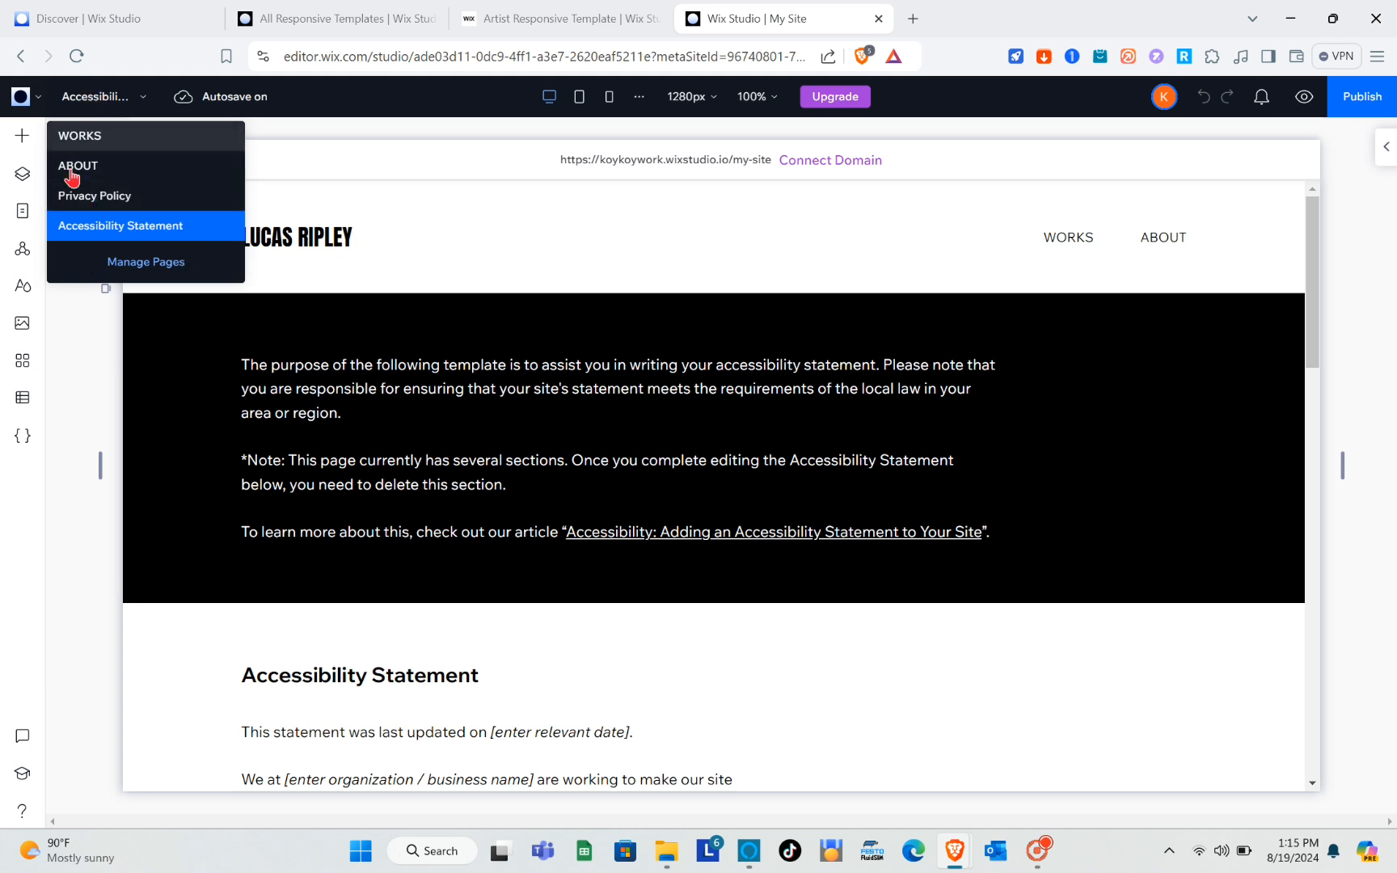
click(146, 262)
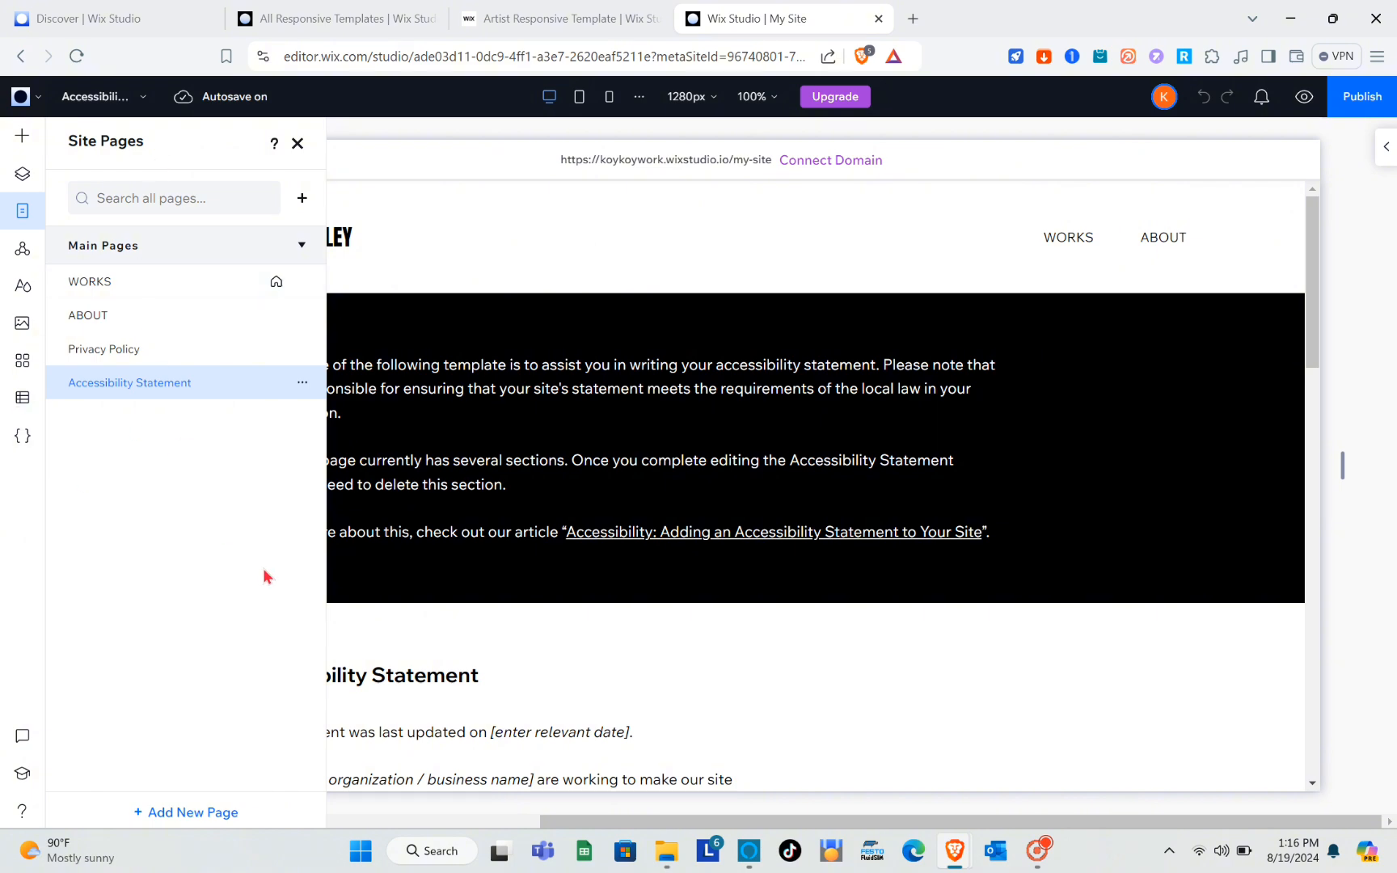
click(151, 284)
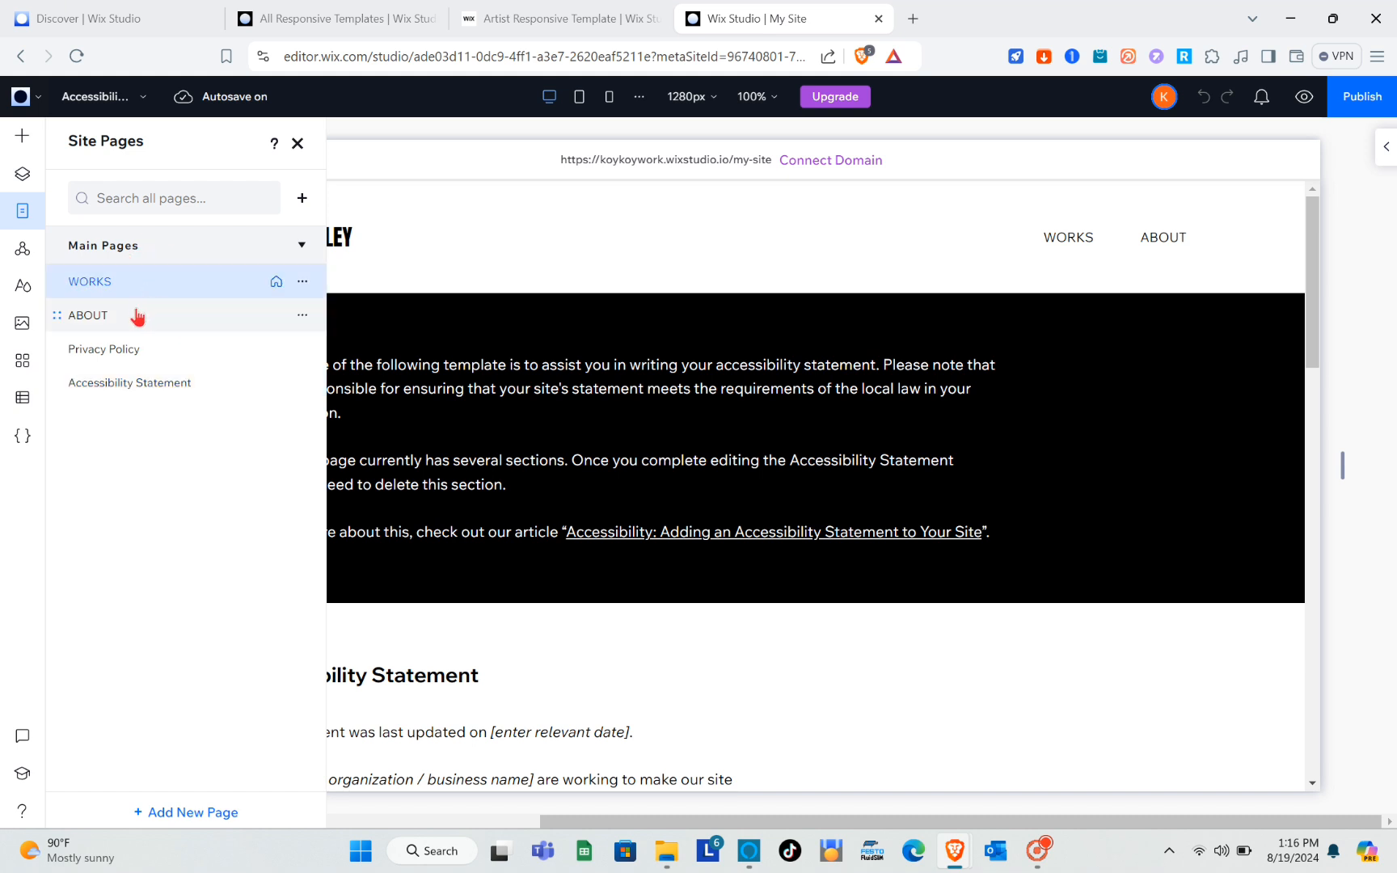
click(136, 316)
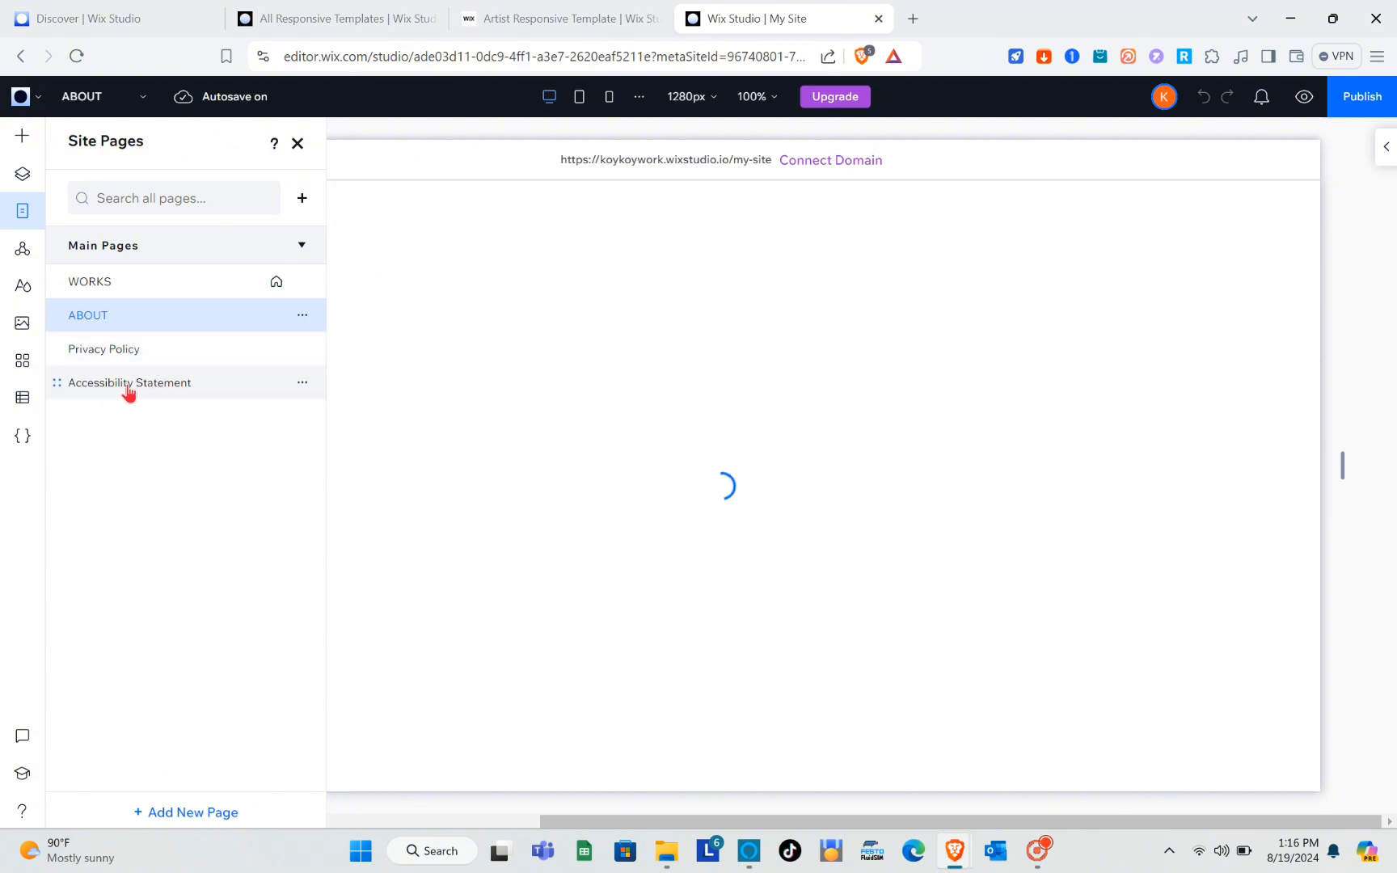
Rename the Accessibility Statement page to Sample.
click(303, 384)
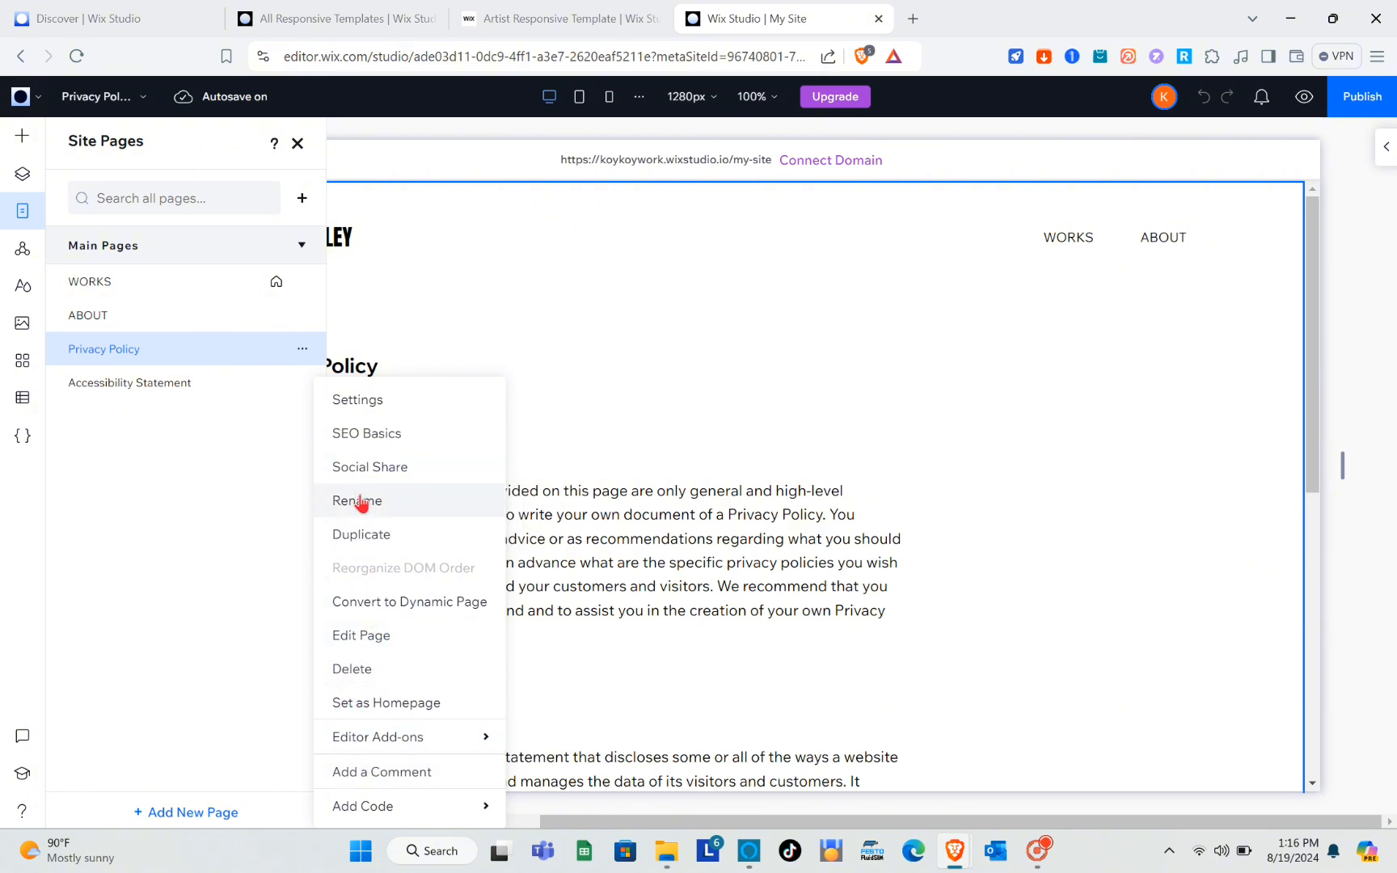
click(165, 386)
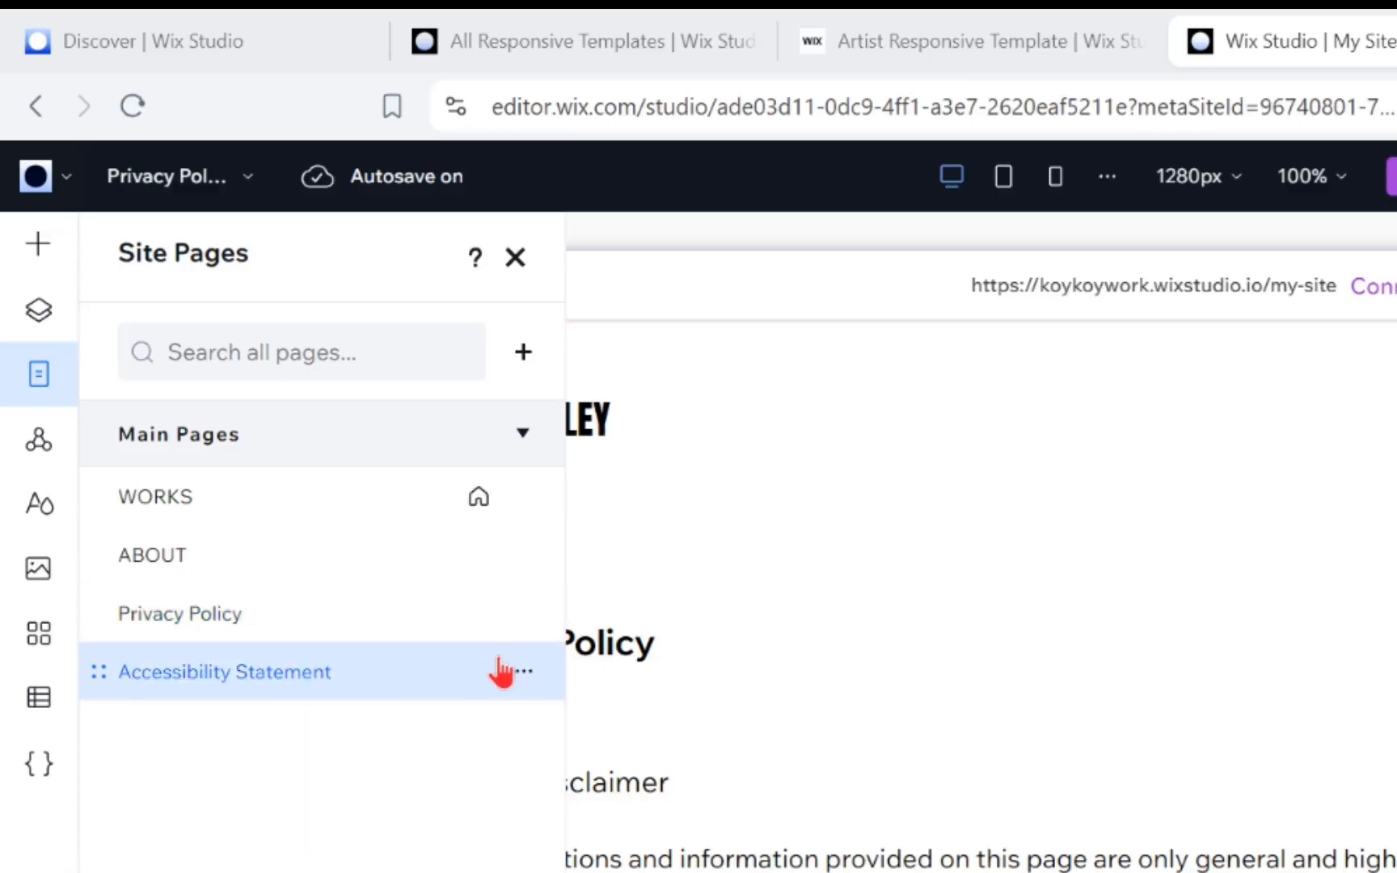
click(522, 673)
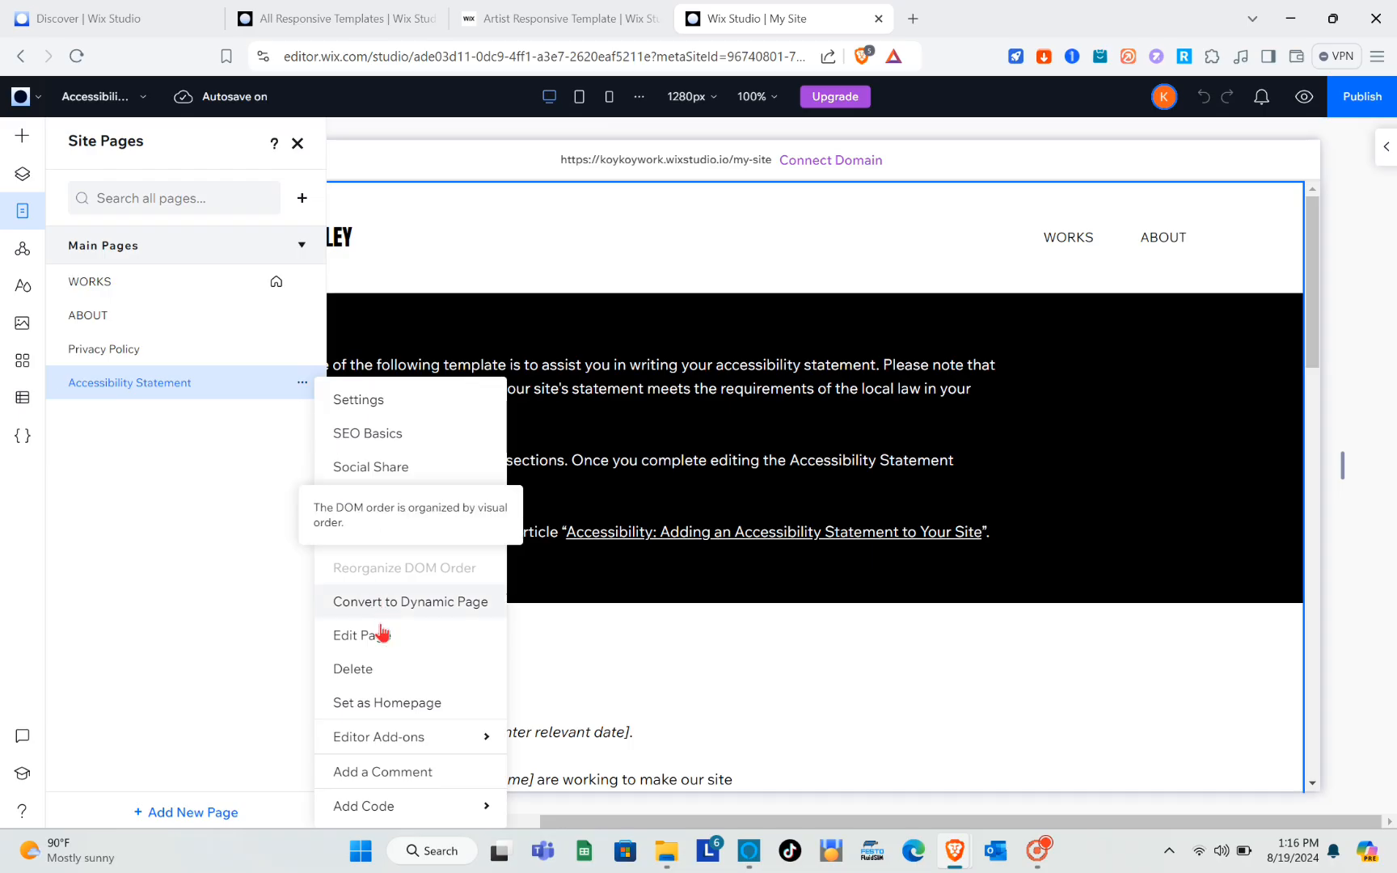
click(370, 502)
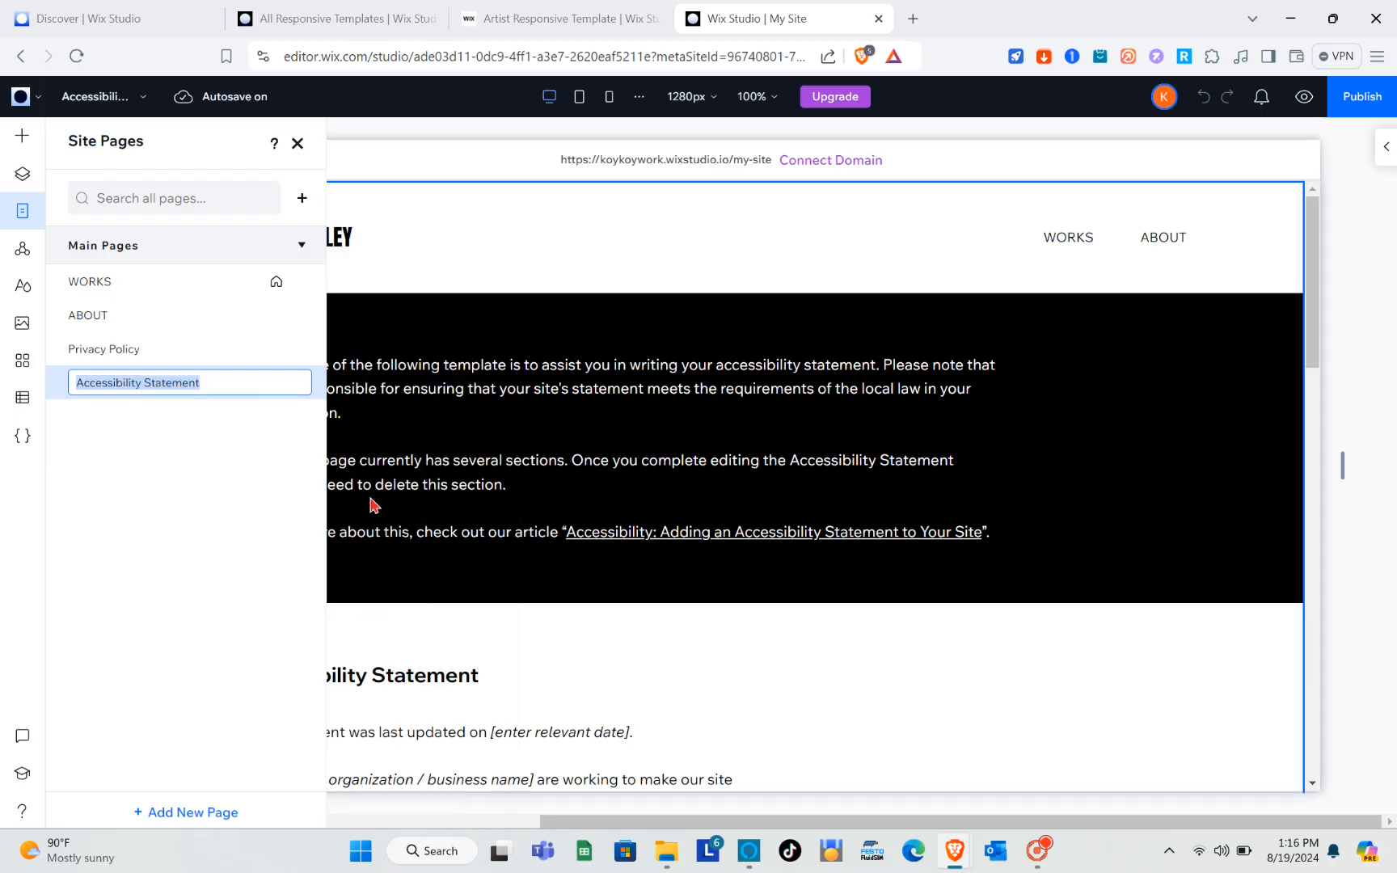
text(Sample)
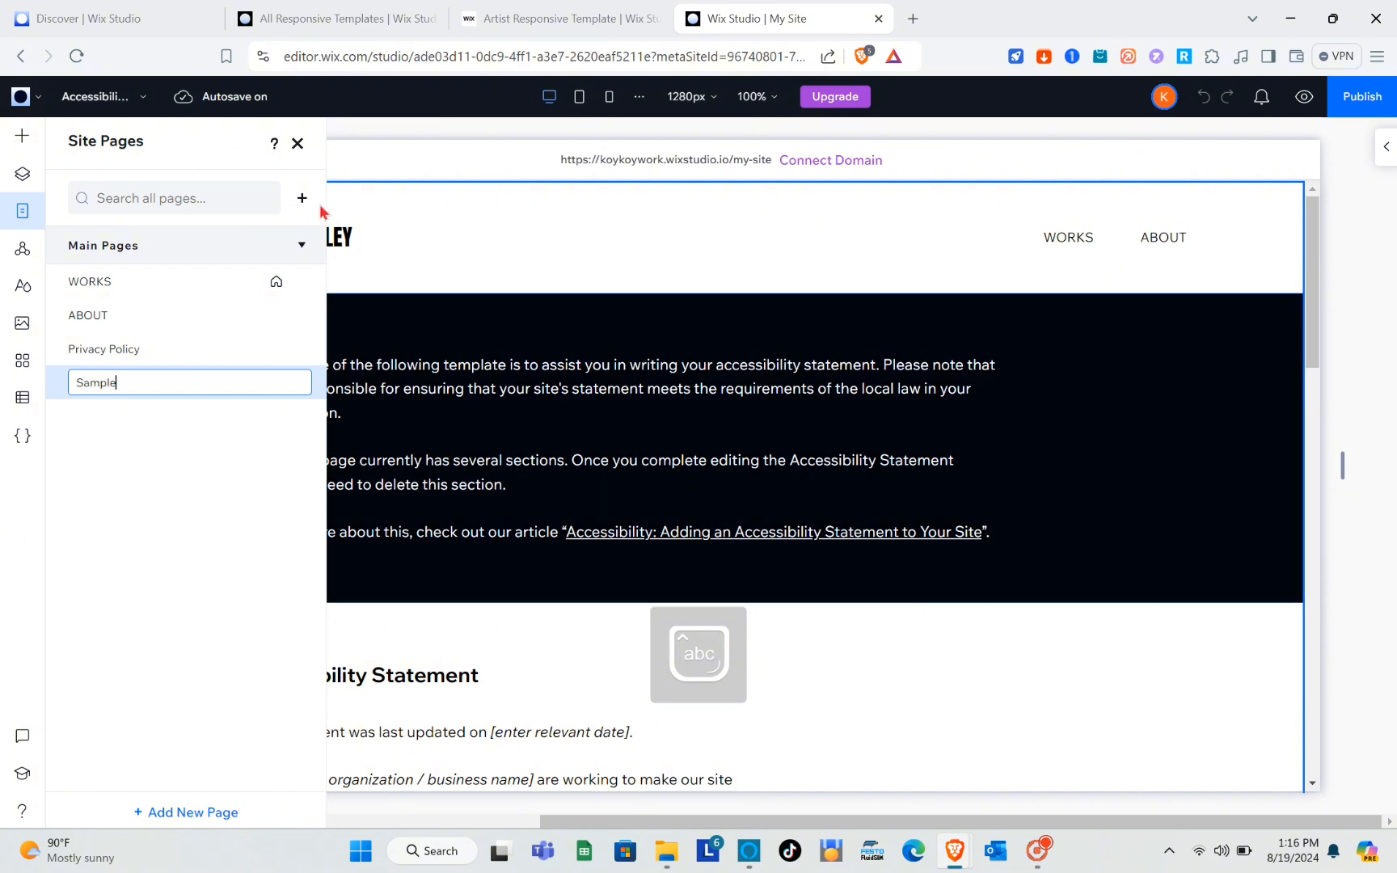
click(177, 442)
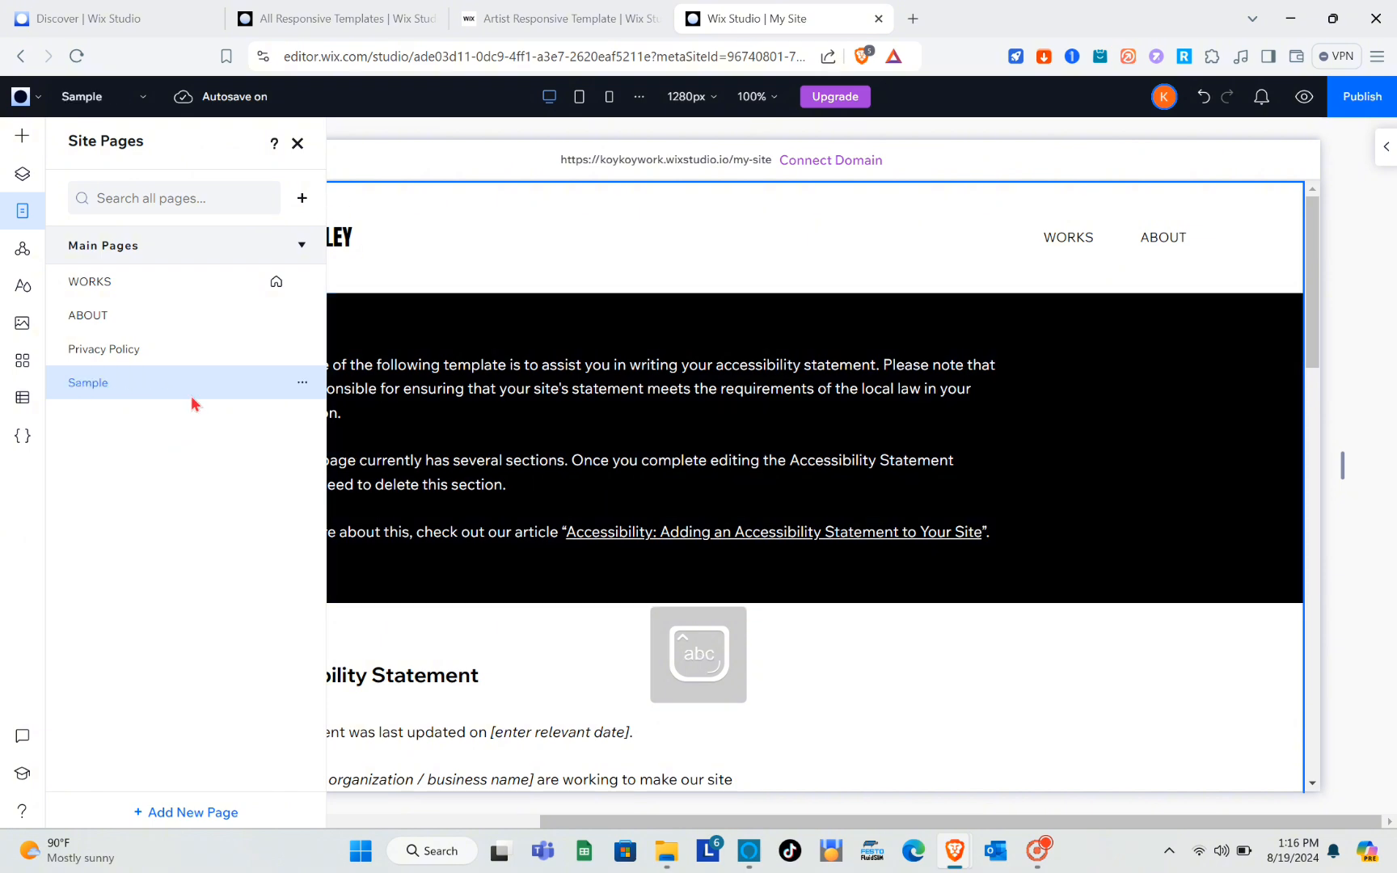
Close the Site Pages list and look through the content of the Sample page.
click(299, 387)
click(358, 346)
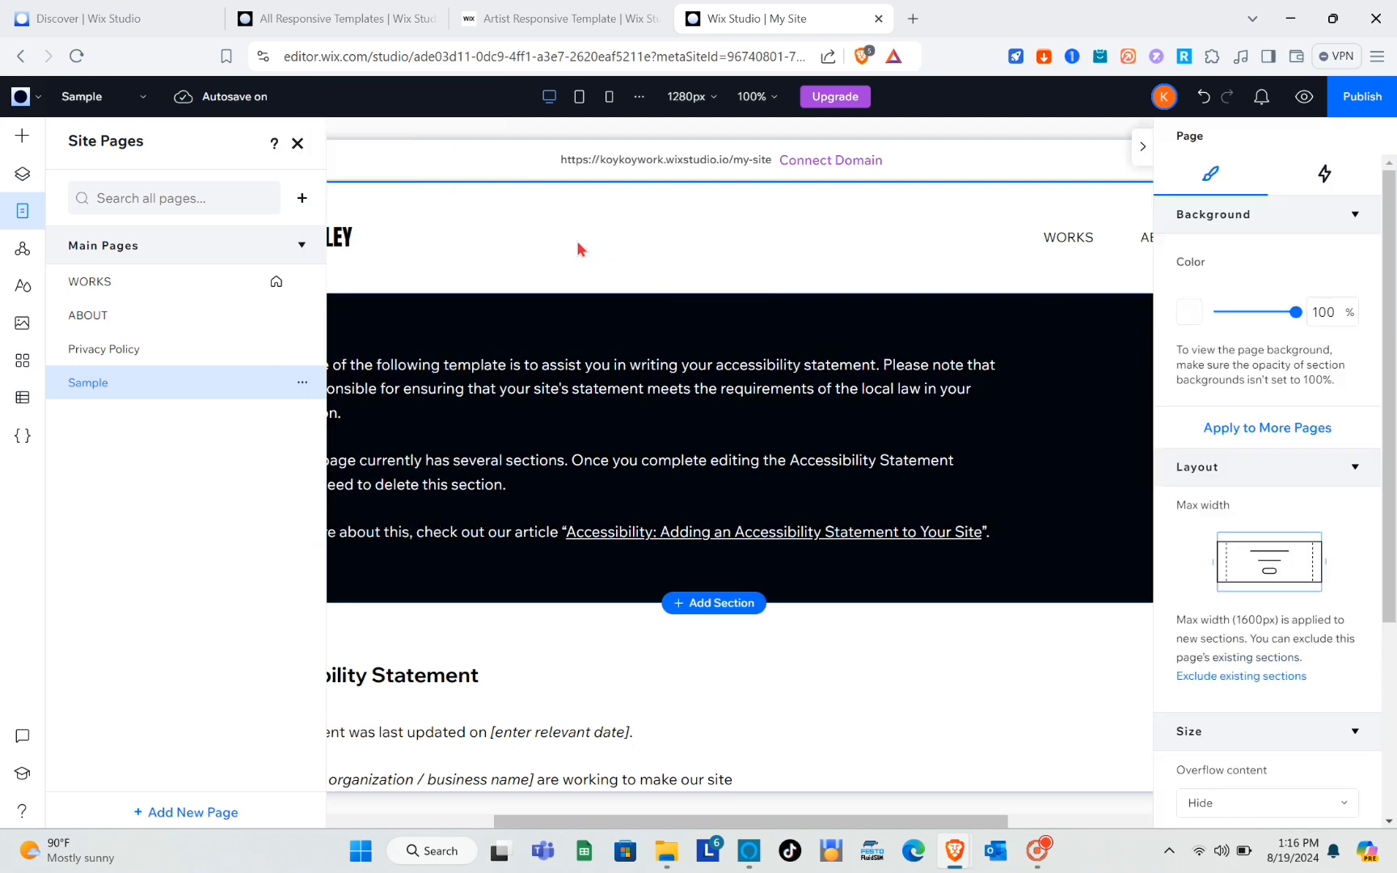
click(332, 167)
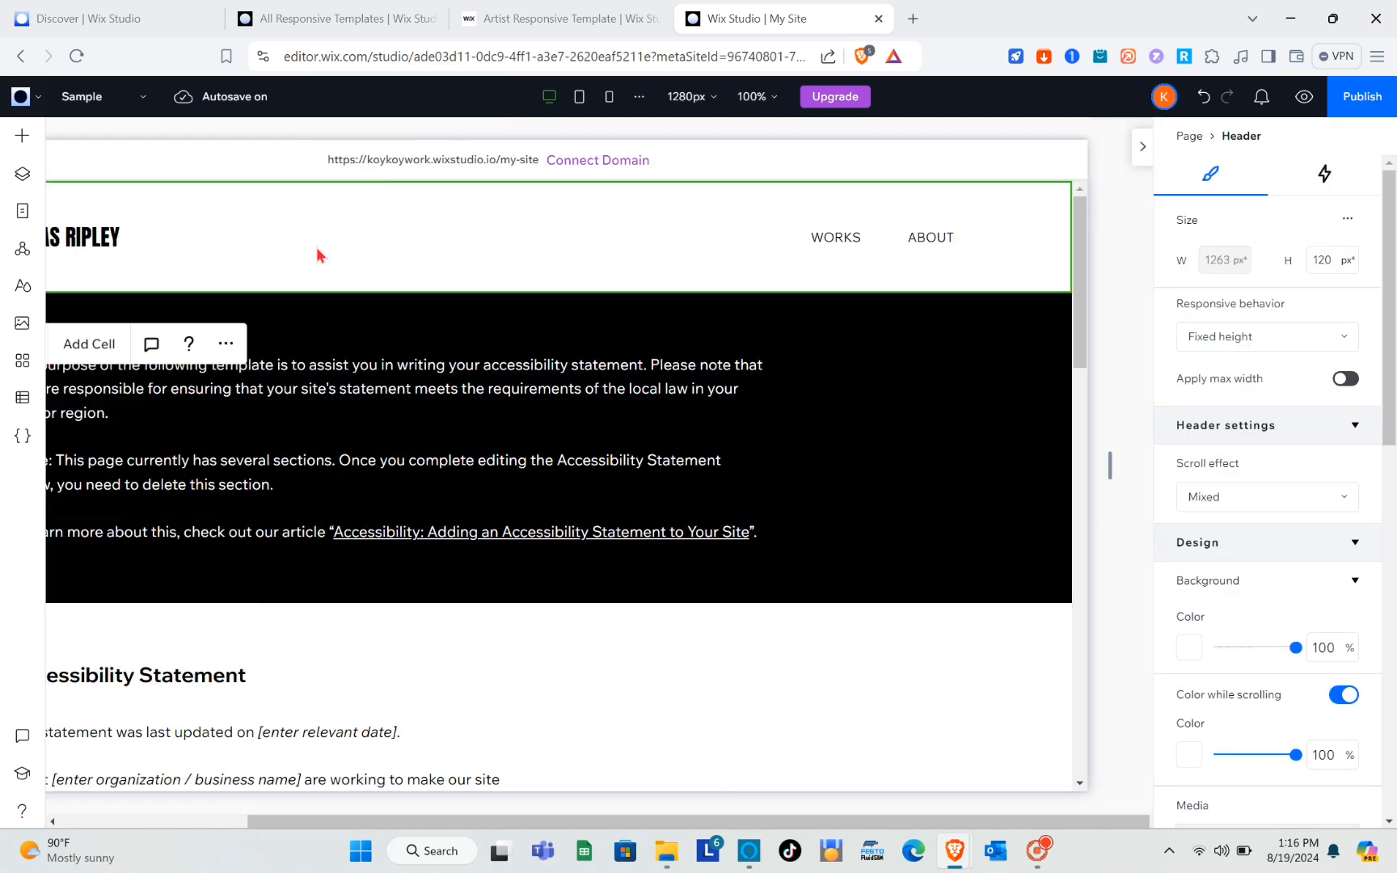
scroll(420, 400, down, 5)
scroll(419, 400, down, 10)
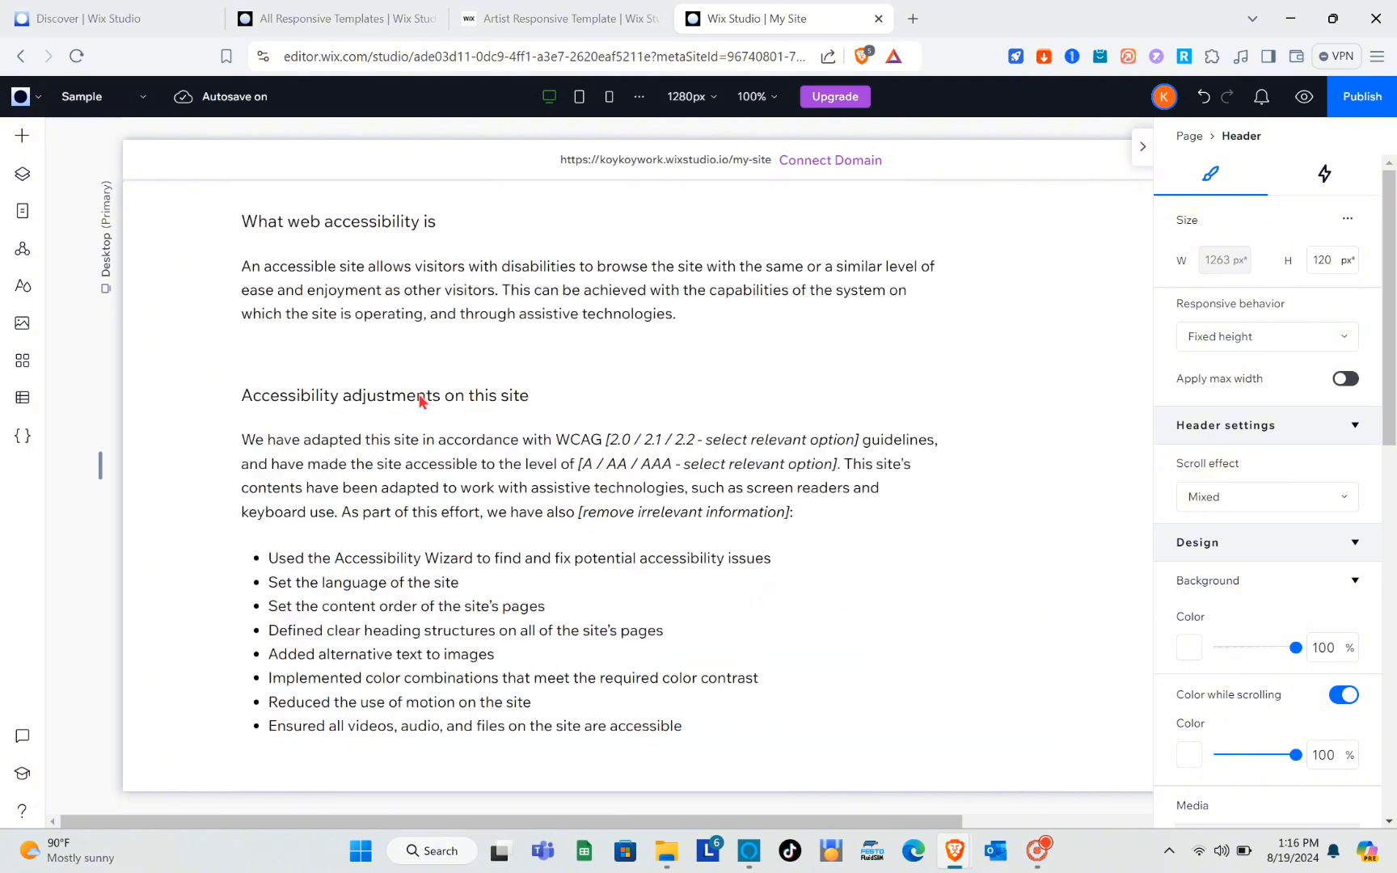
scroll(419, 400, up, 8)
scroll(419, 400, up, 5)
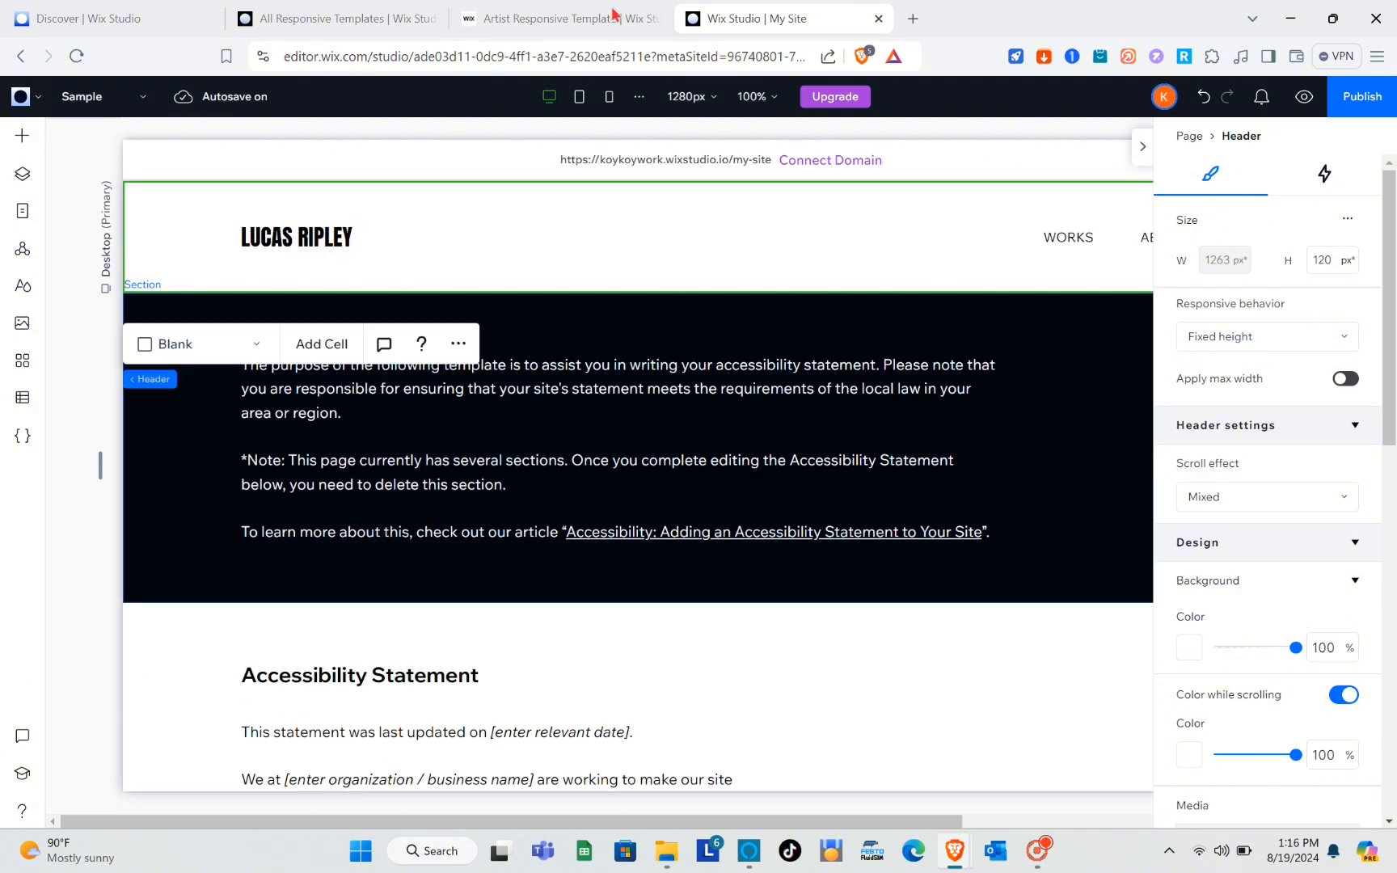
Delete the introductory text block from the black section below the Sample page's header.
click(716, 326)
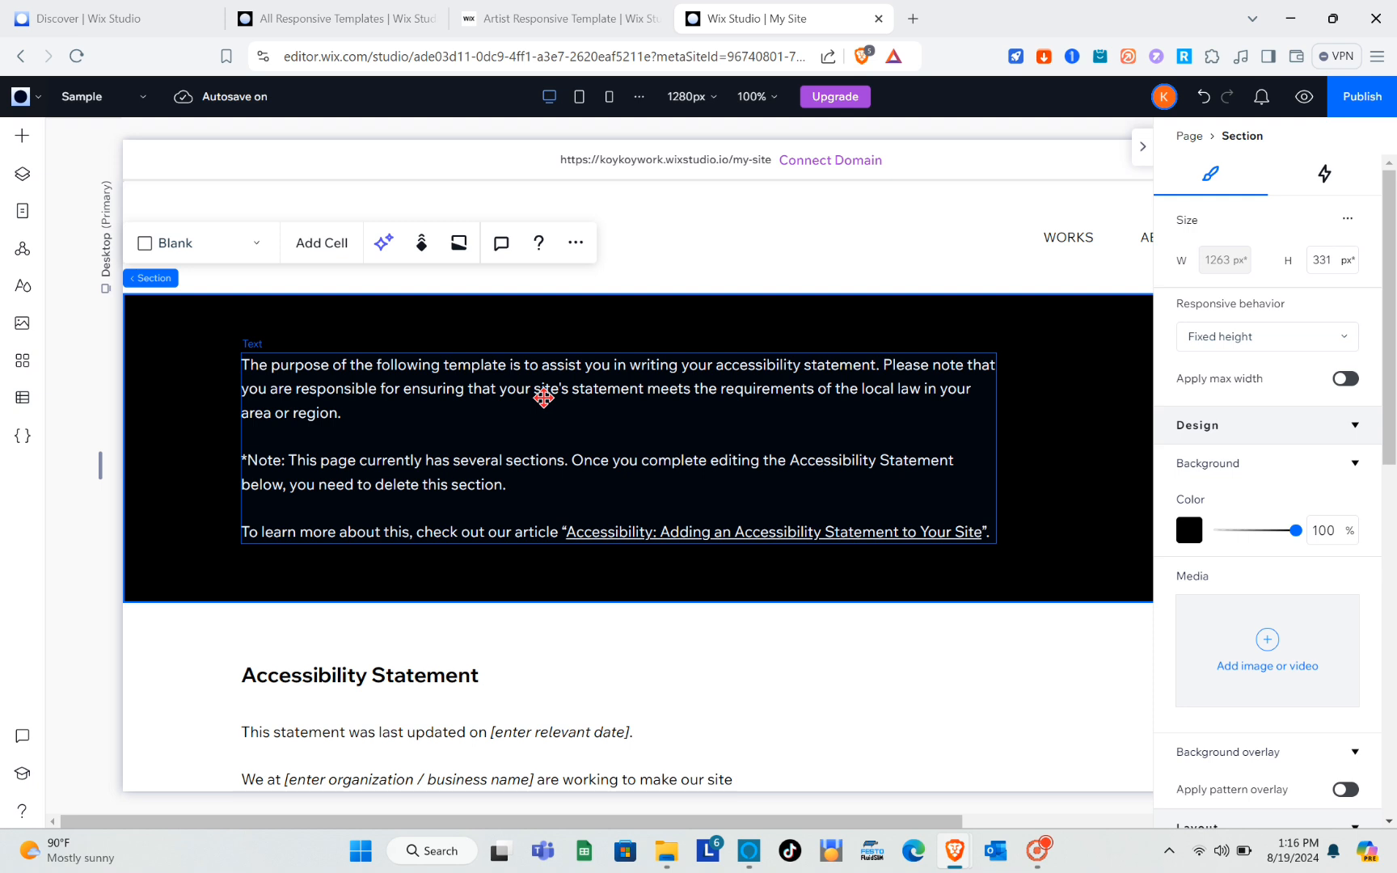
click(543, 397)
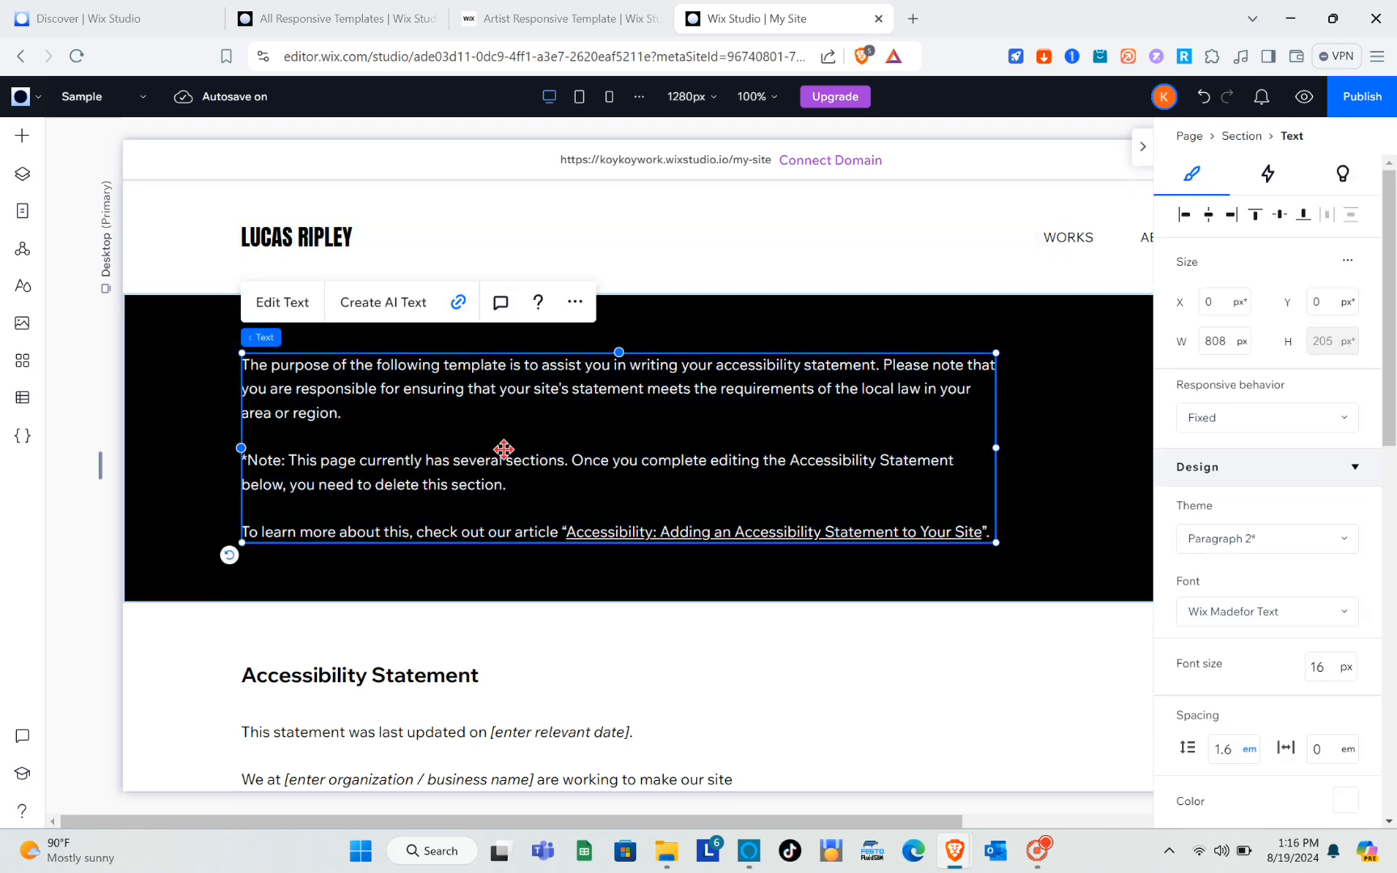
click(576, 309)
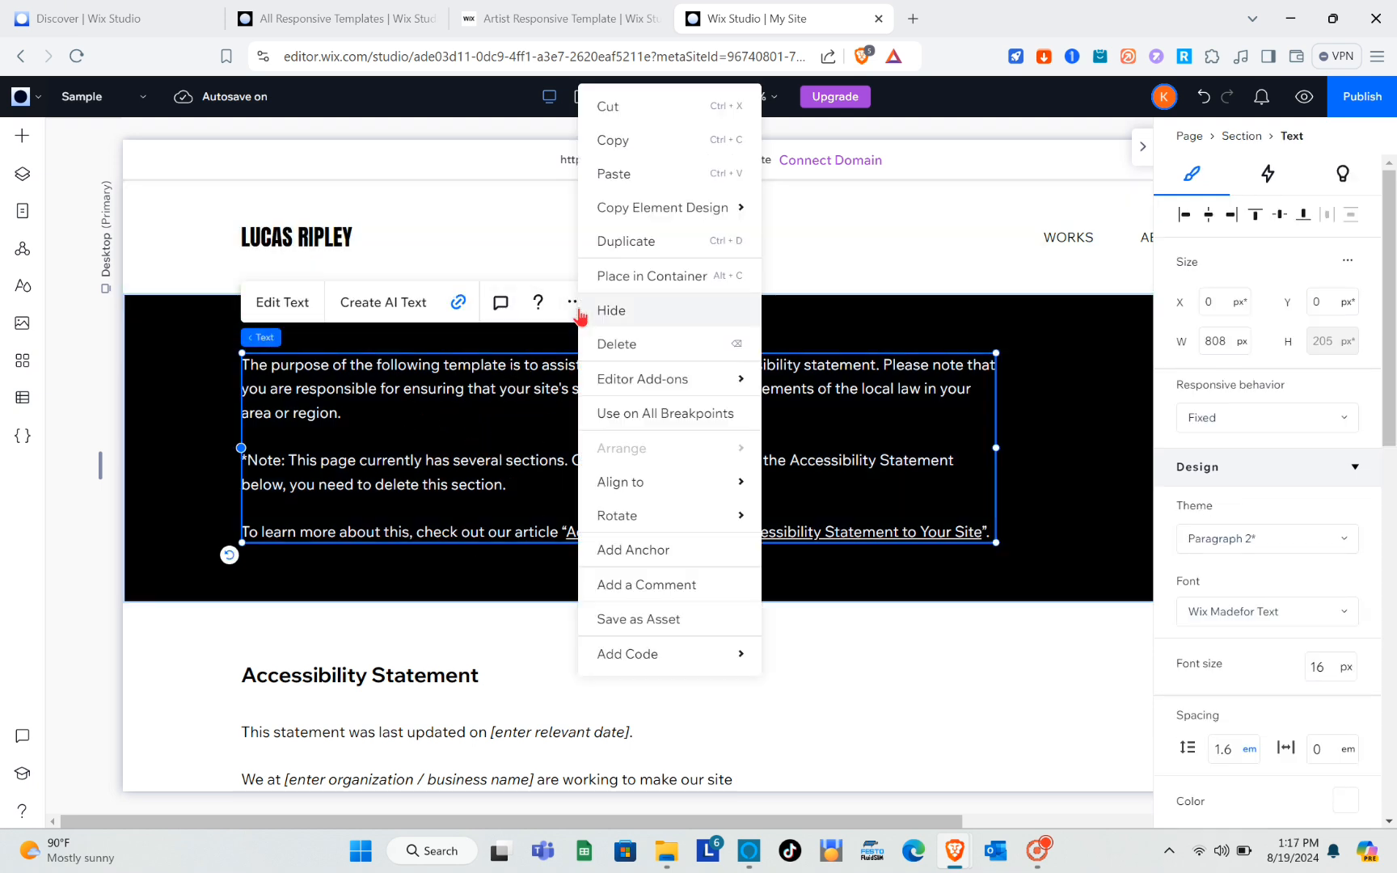
click(615, 340)
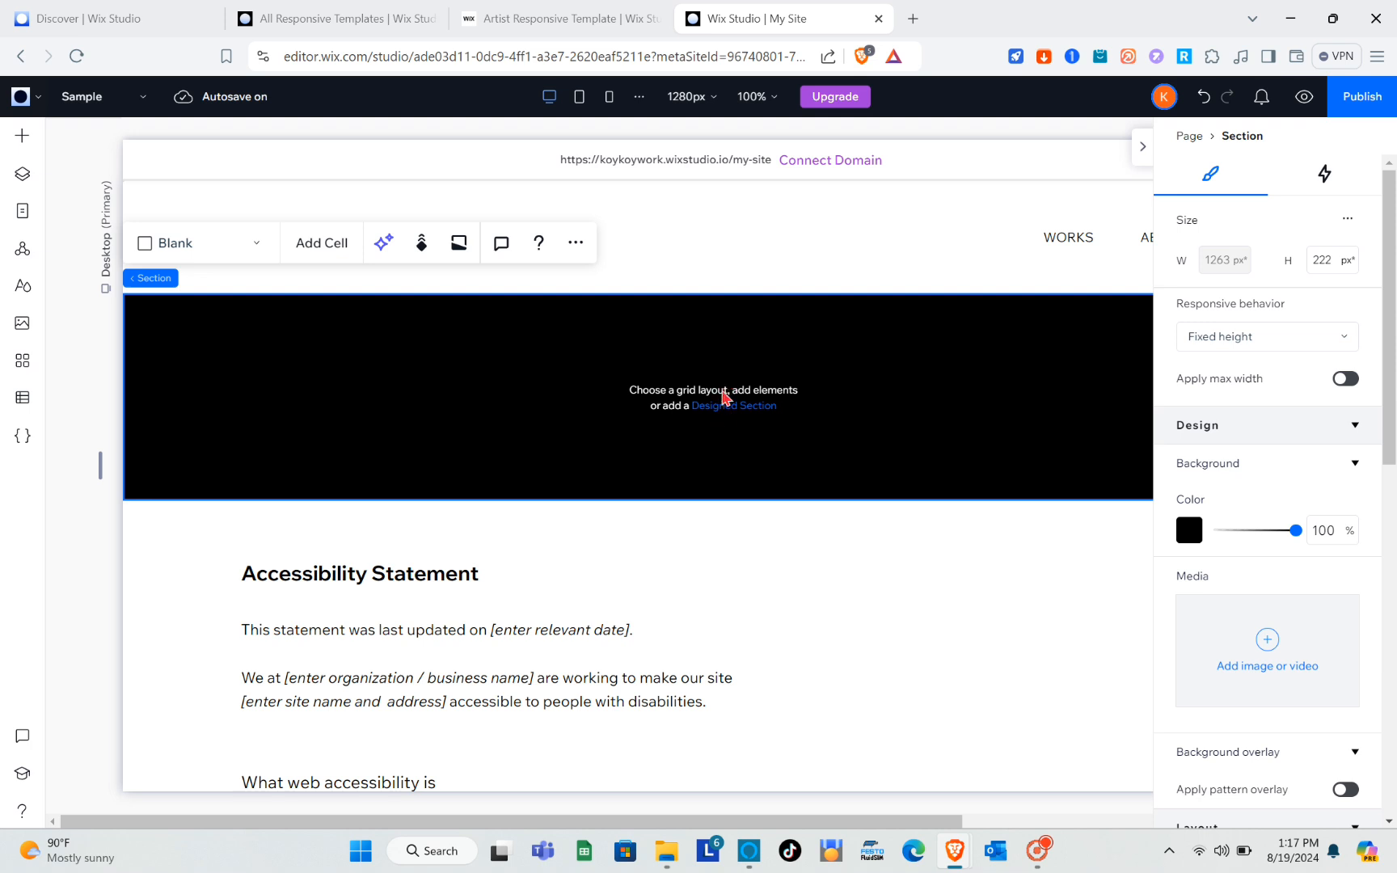
Fill the emptied black section of the Sample page with the blue HELLO design from the Welcome designed sections.
click(725, 409)
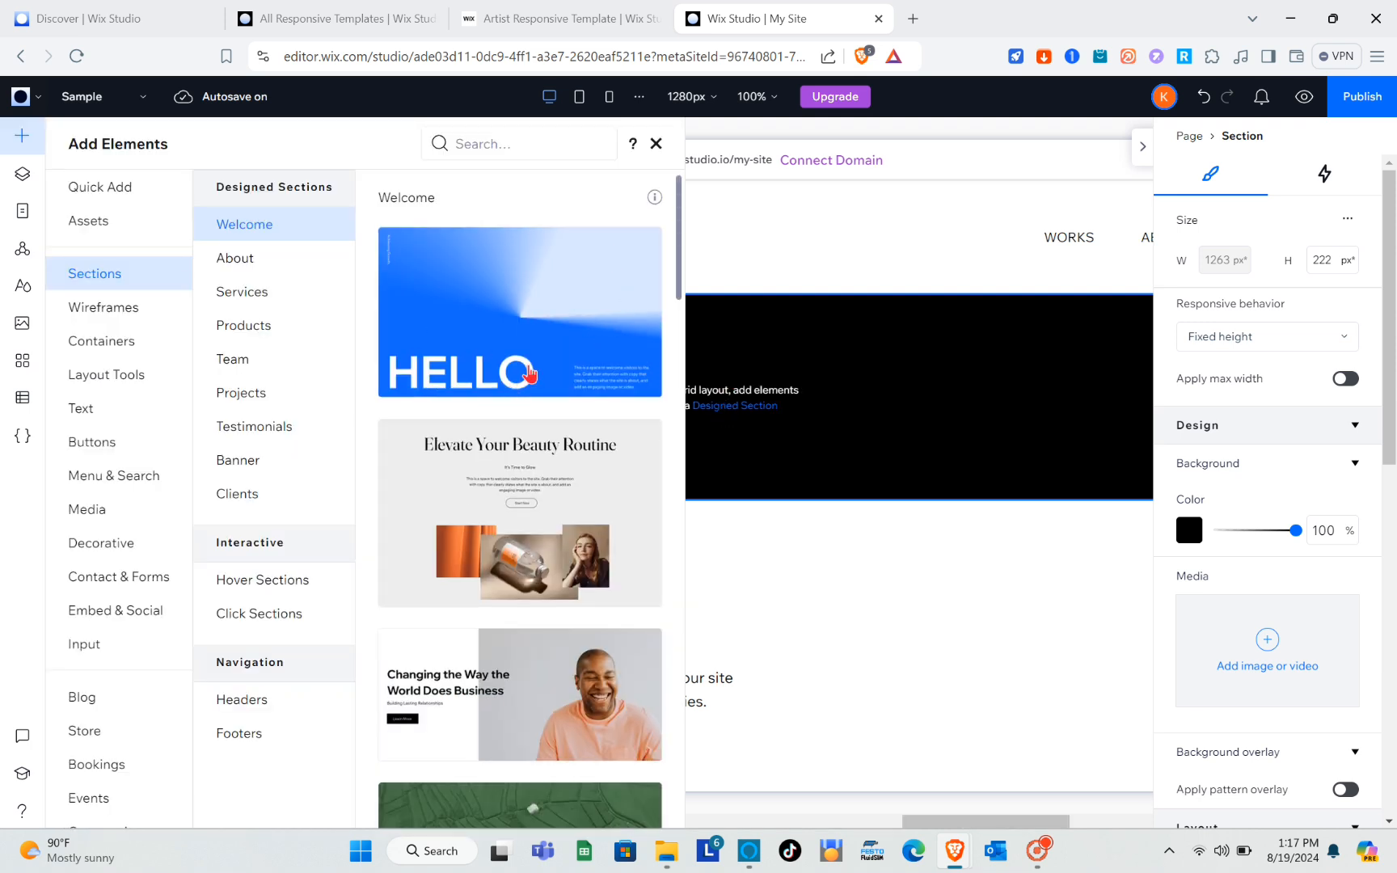
drag(489, 362, 489, 361)
scroll(558, 505, down, 5)
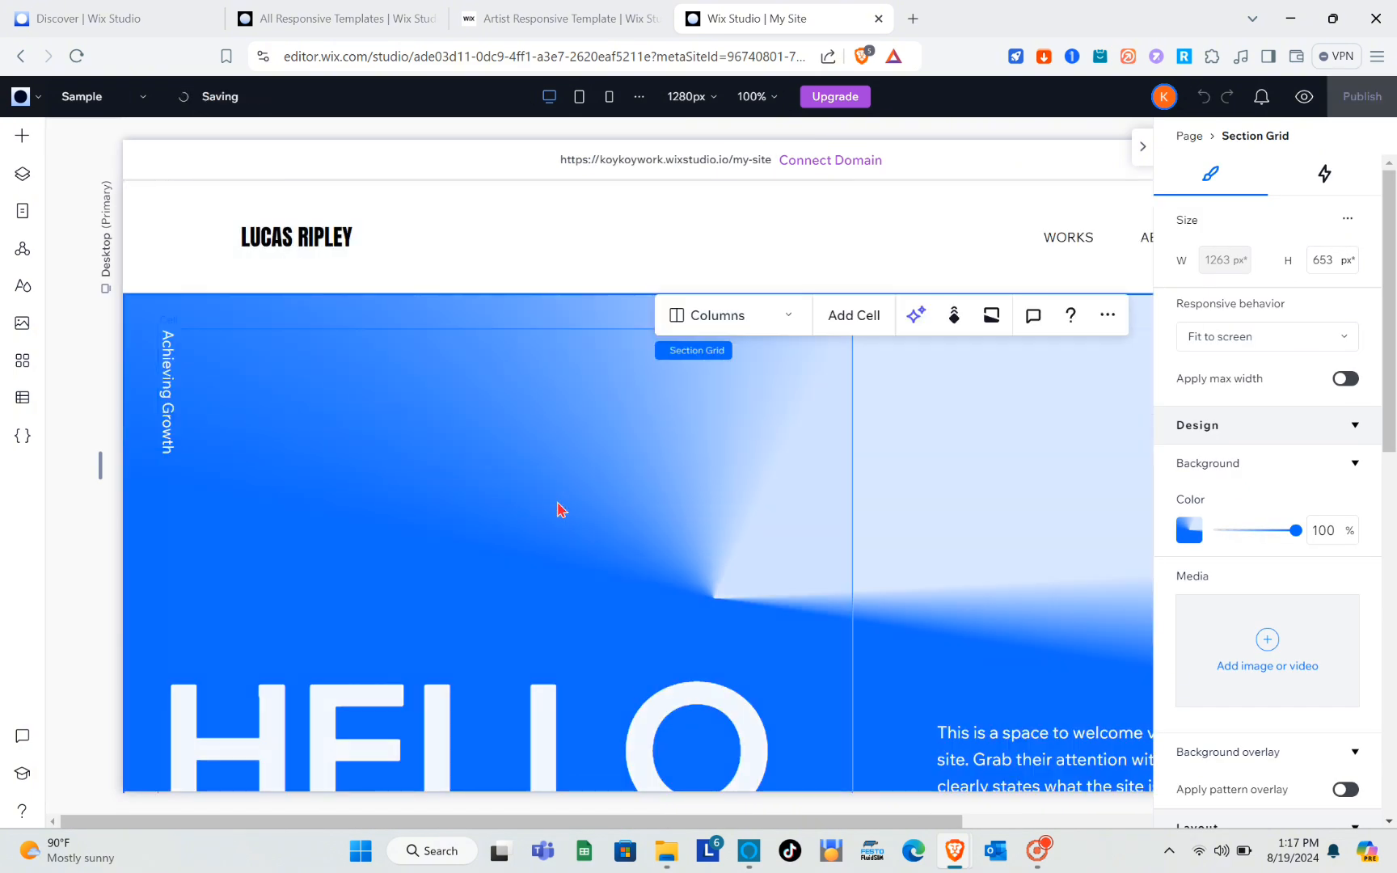
Switch the editor to the WORKS page, look through its artwork sections, and collapse the settings inspector.
click(150, 107)
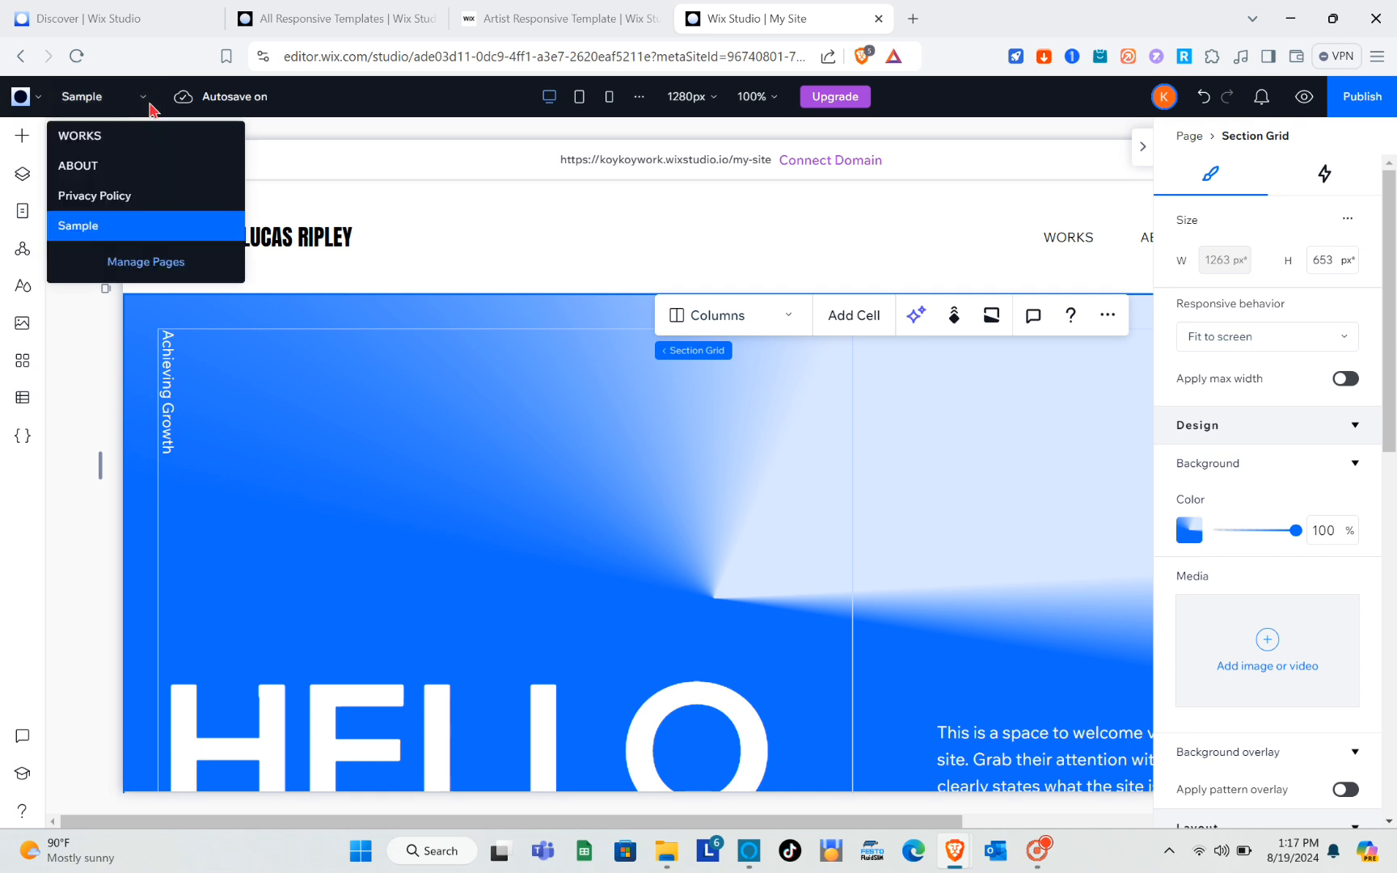
click(99, 144)
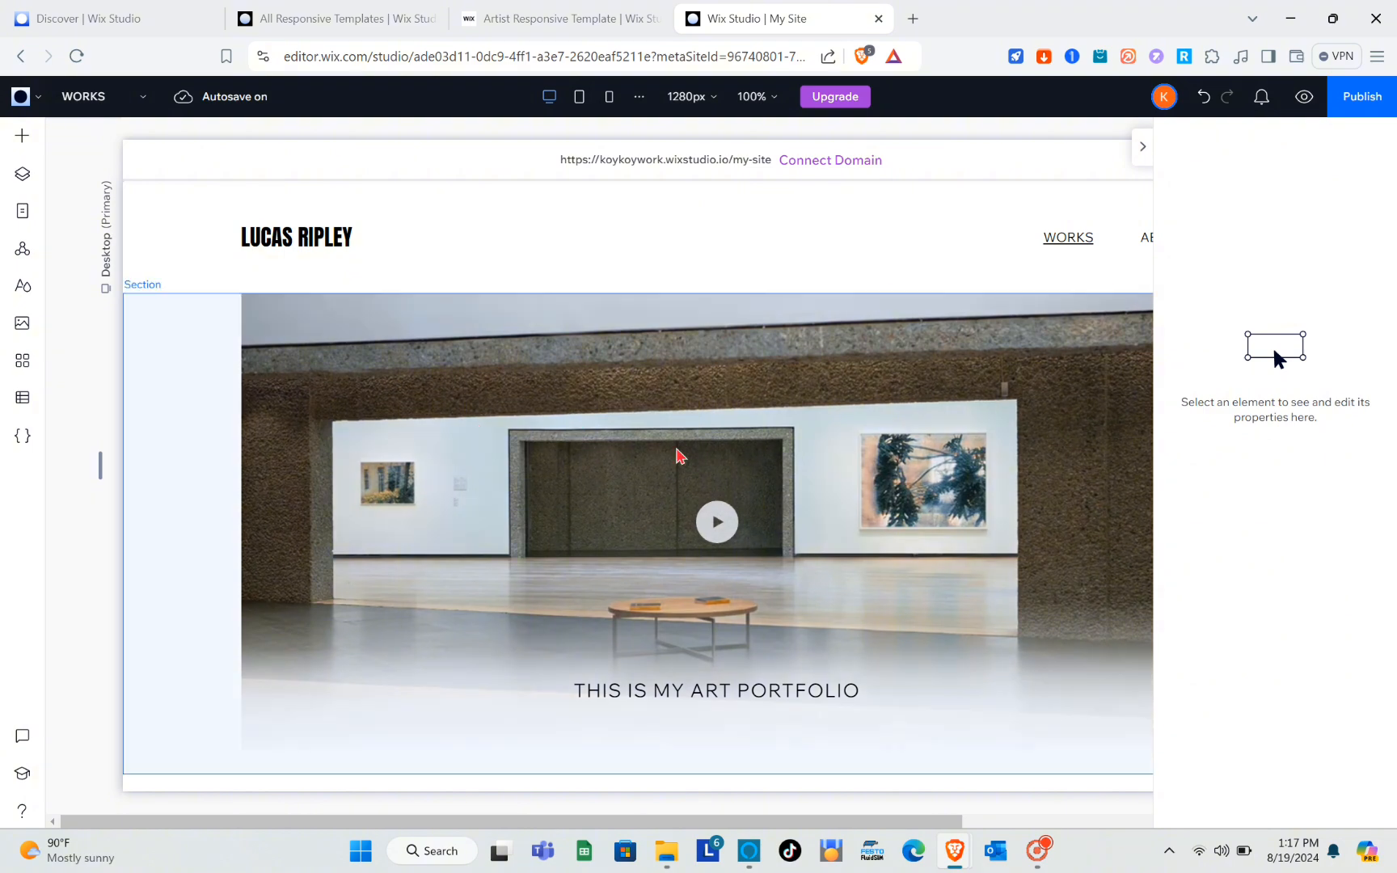
scroll(677, 454, down, 15)
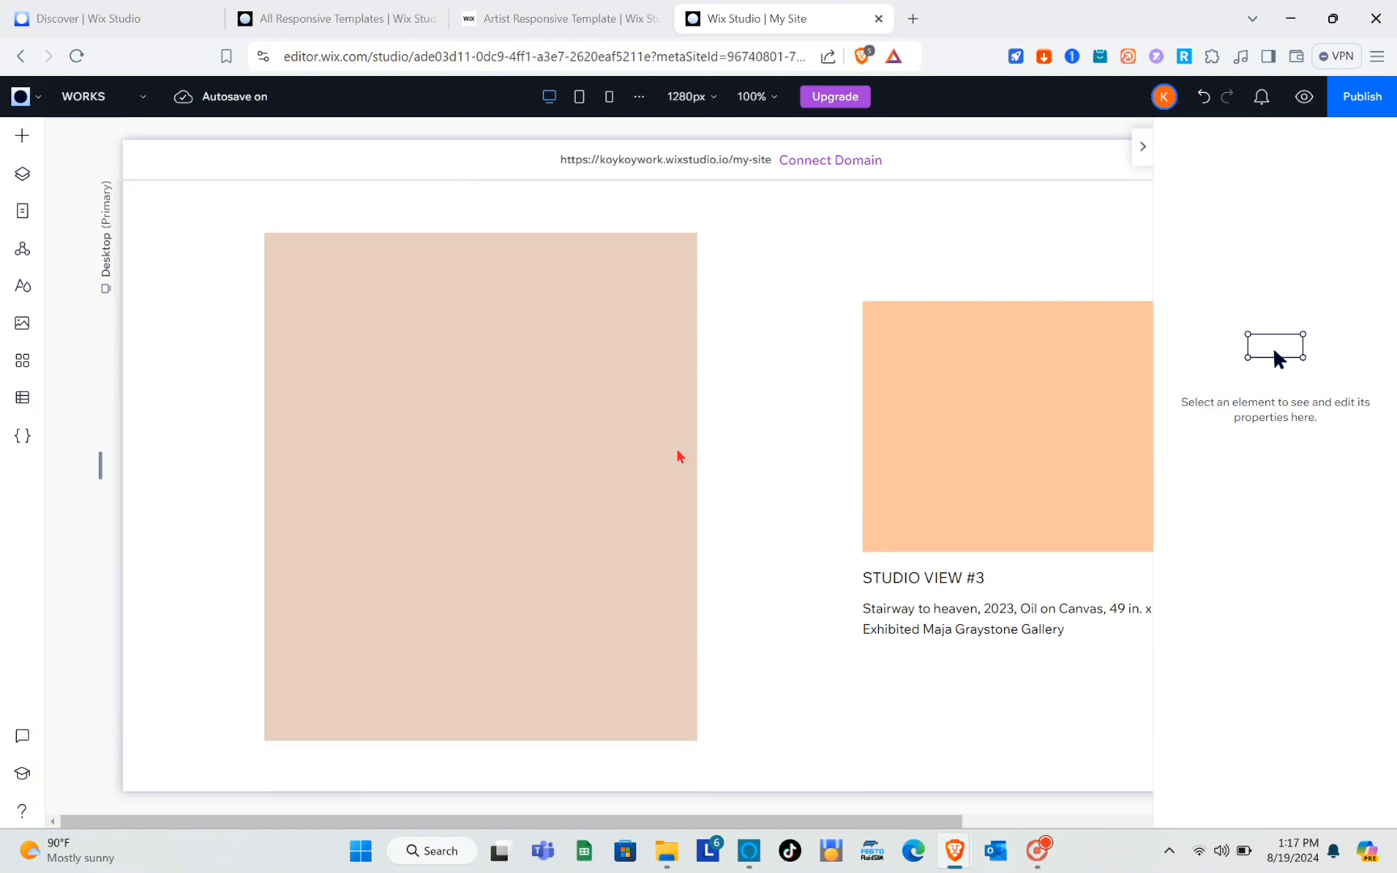
scroll(679, 457, down, 5)
scroll(679, 457, up, 5)
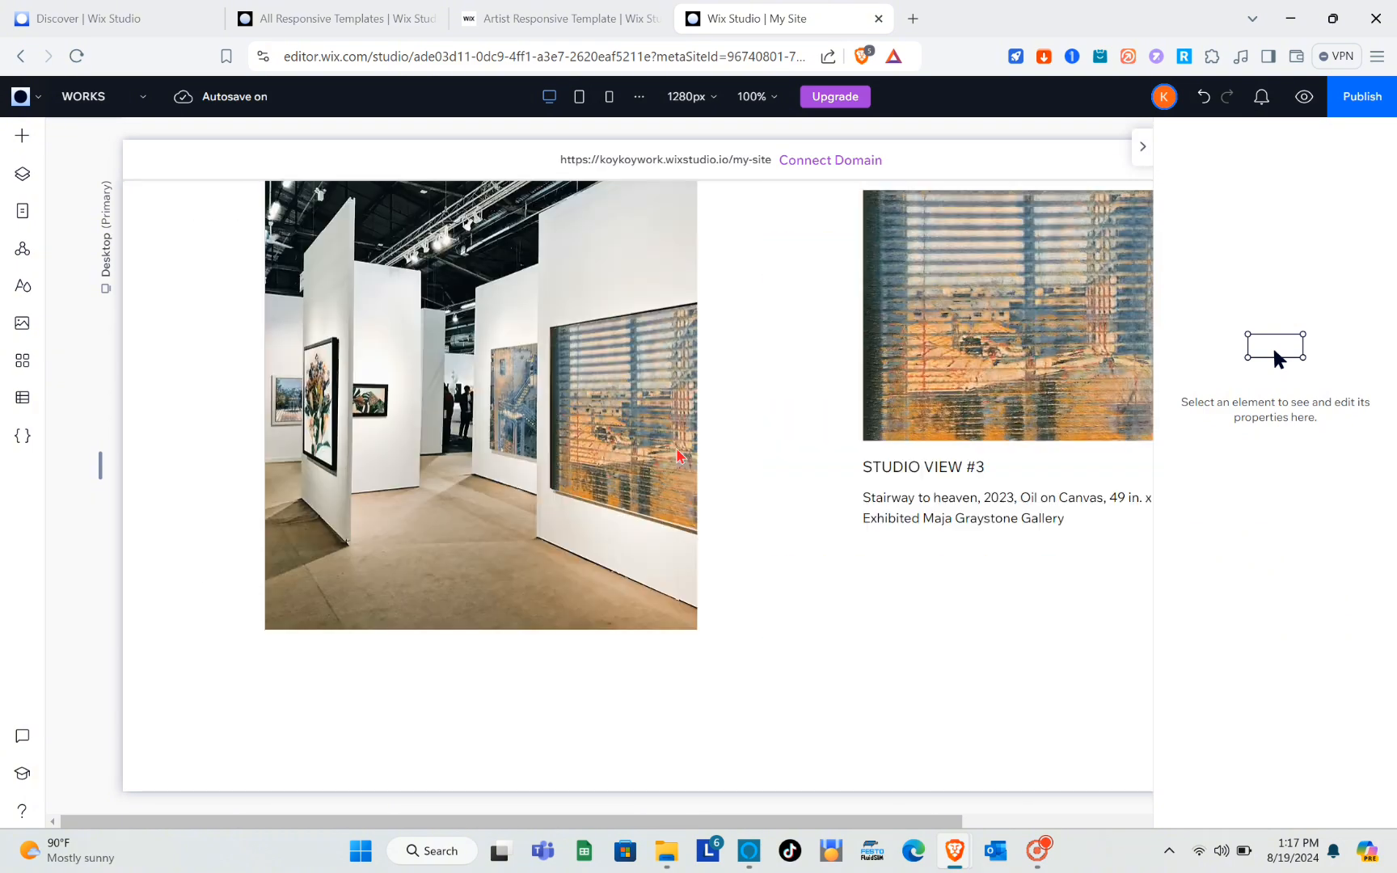
click(1142, 155)
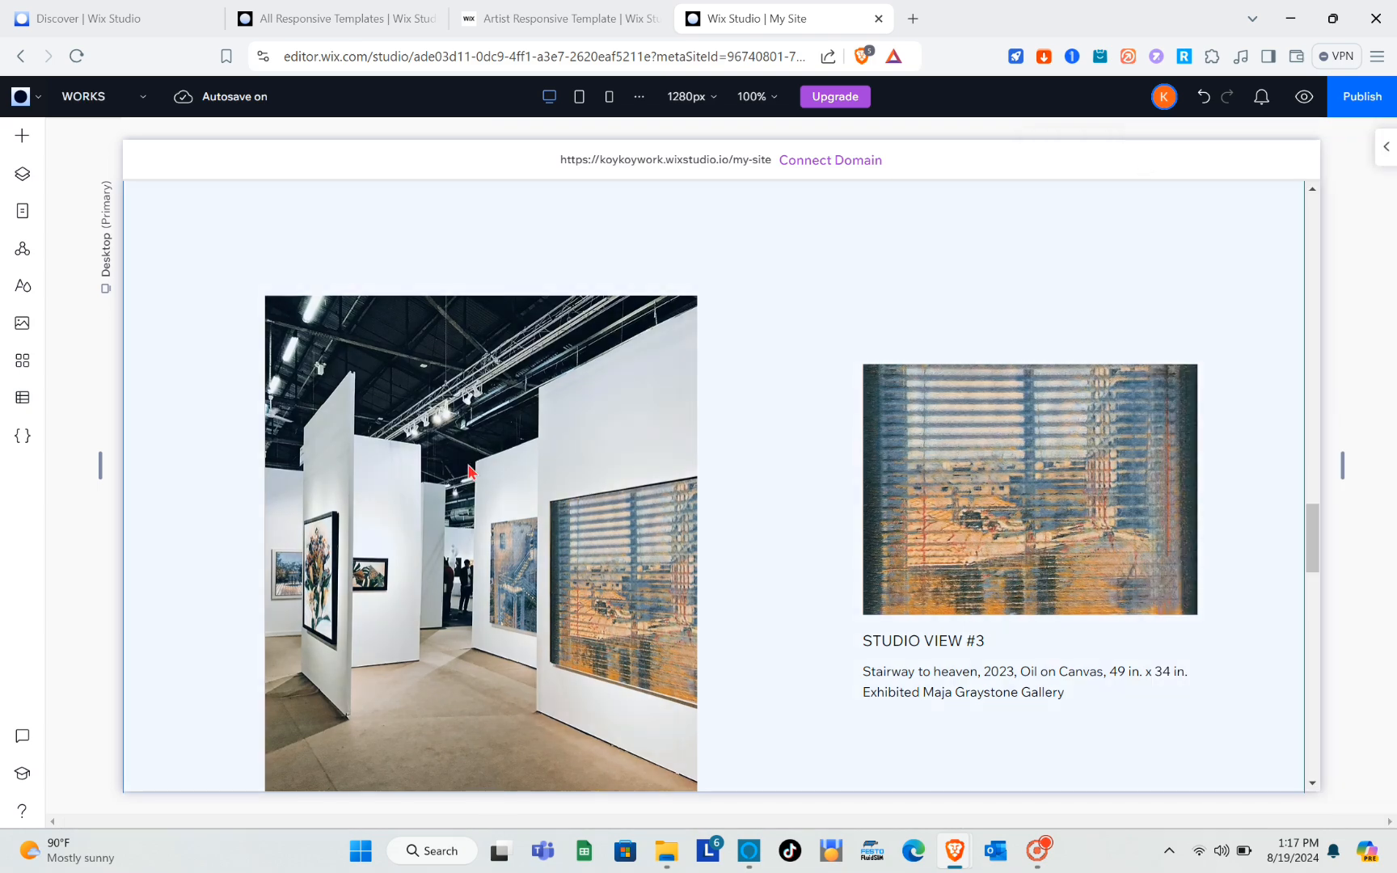
Replace the artist's name in the WORKS page header with the title MY PORTFOLIO.
scroll(469, 471, up, 4)
scroll(468, 471, up, 10)
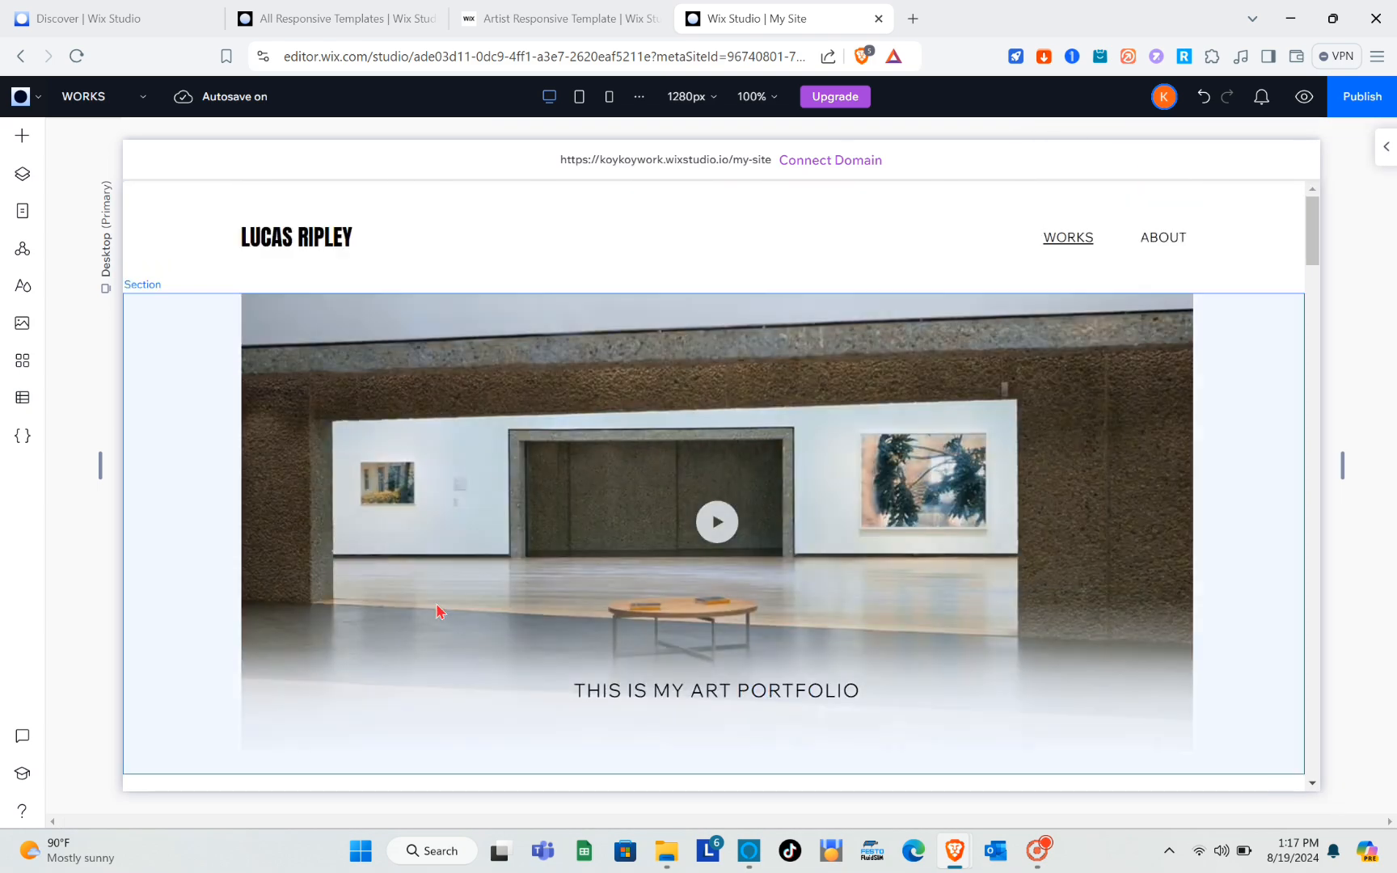
scroll(437, 606, down, 3)
scroll(437, 606, up, 3)
scroll(436, 608, down, 1)
scroll(439, 612, up, 1)
click(293, 246)
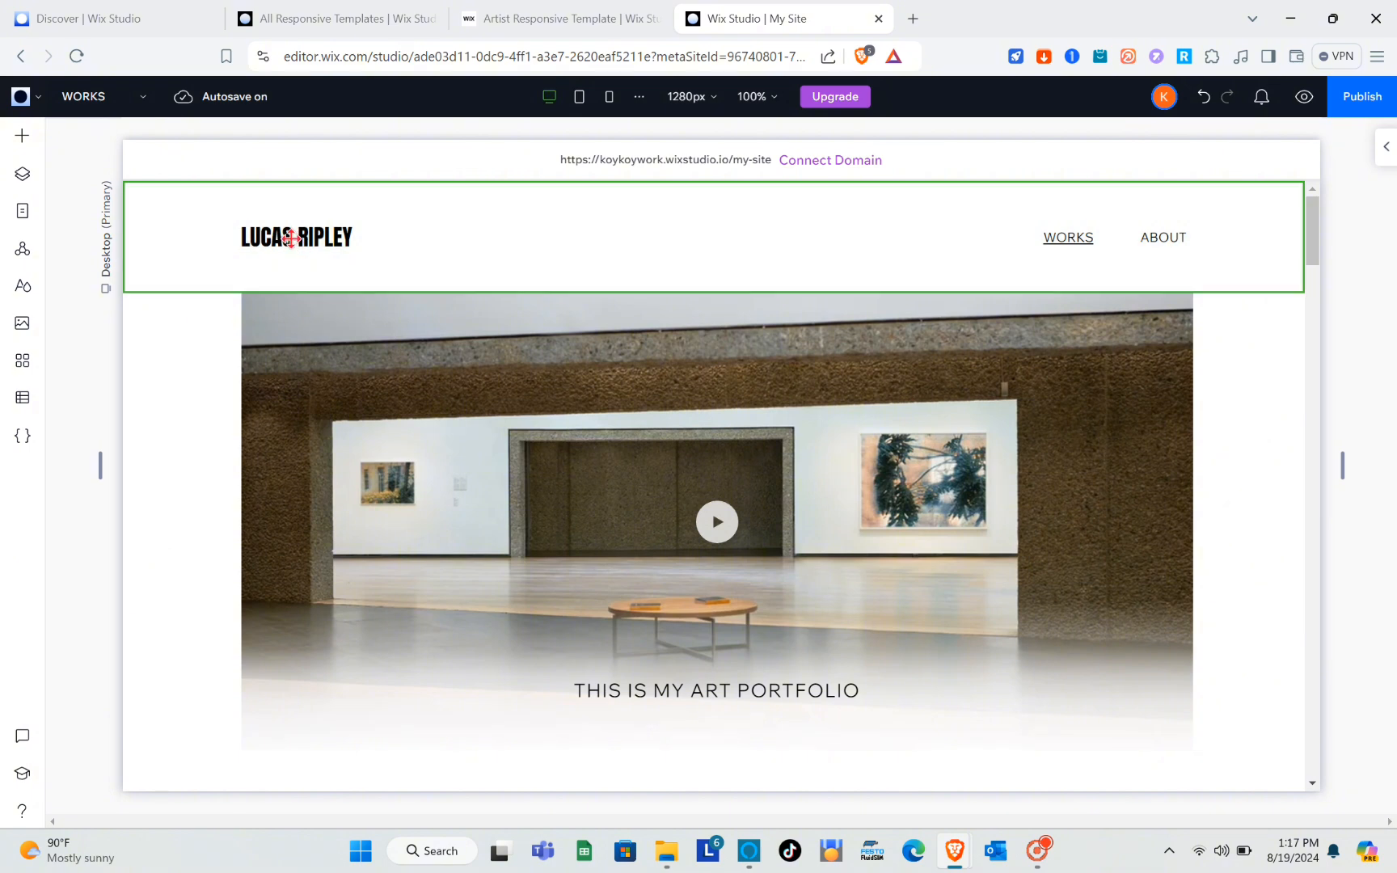
click(324, 236)
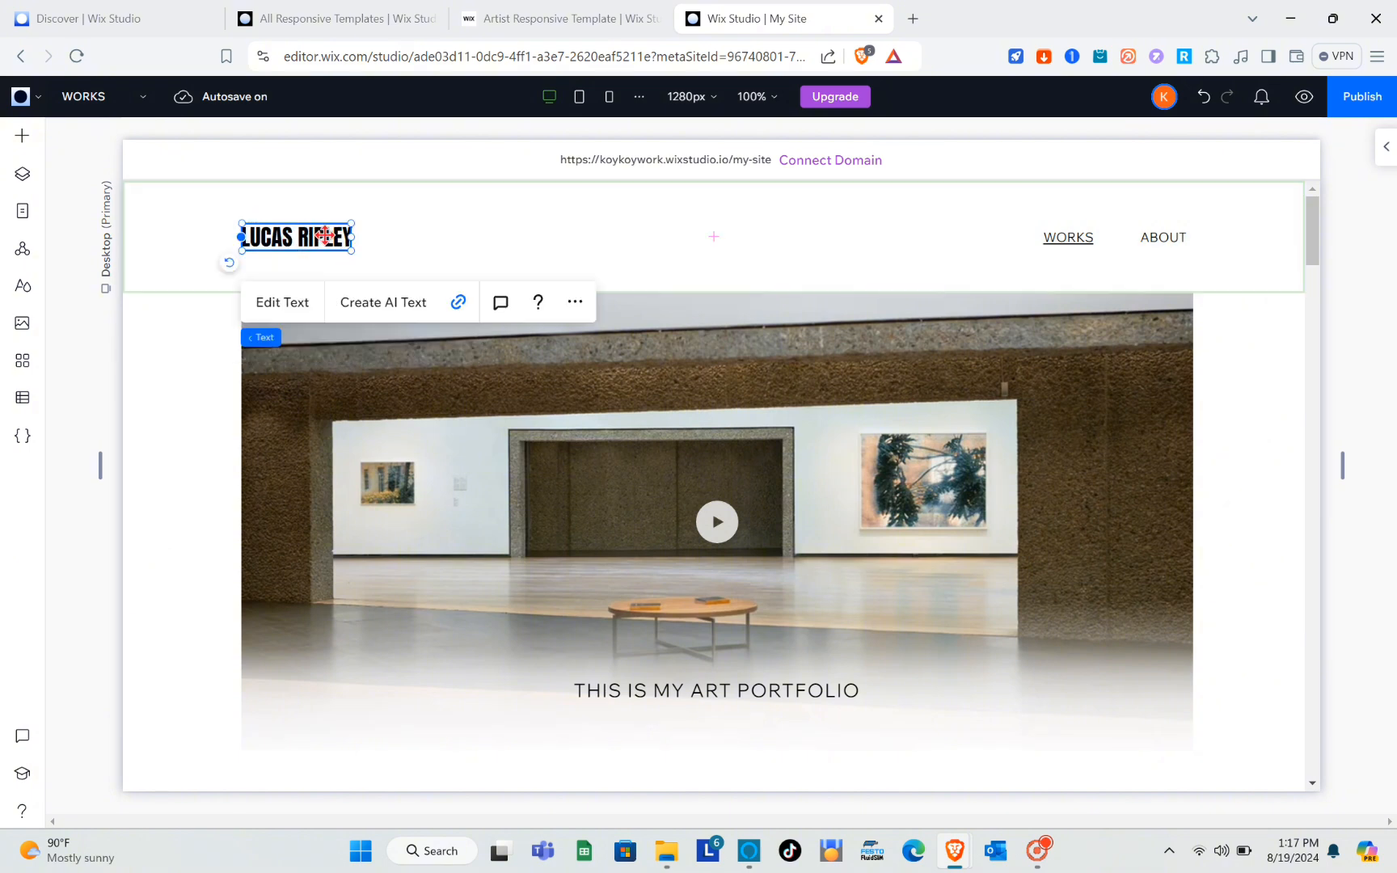
double_click(324, 235)
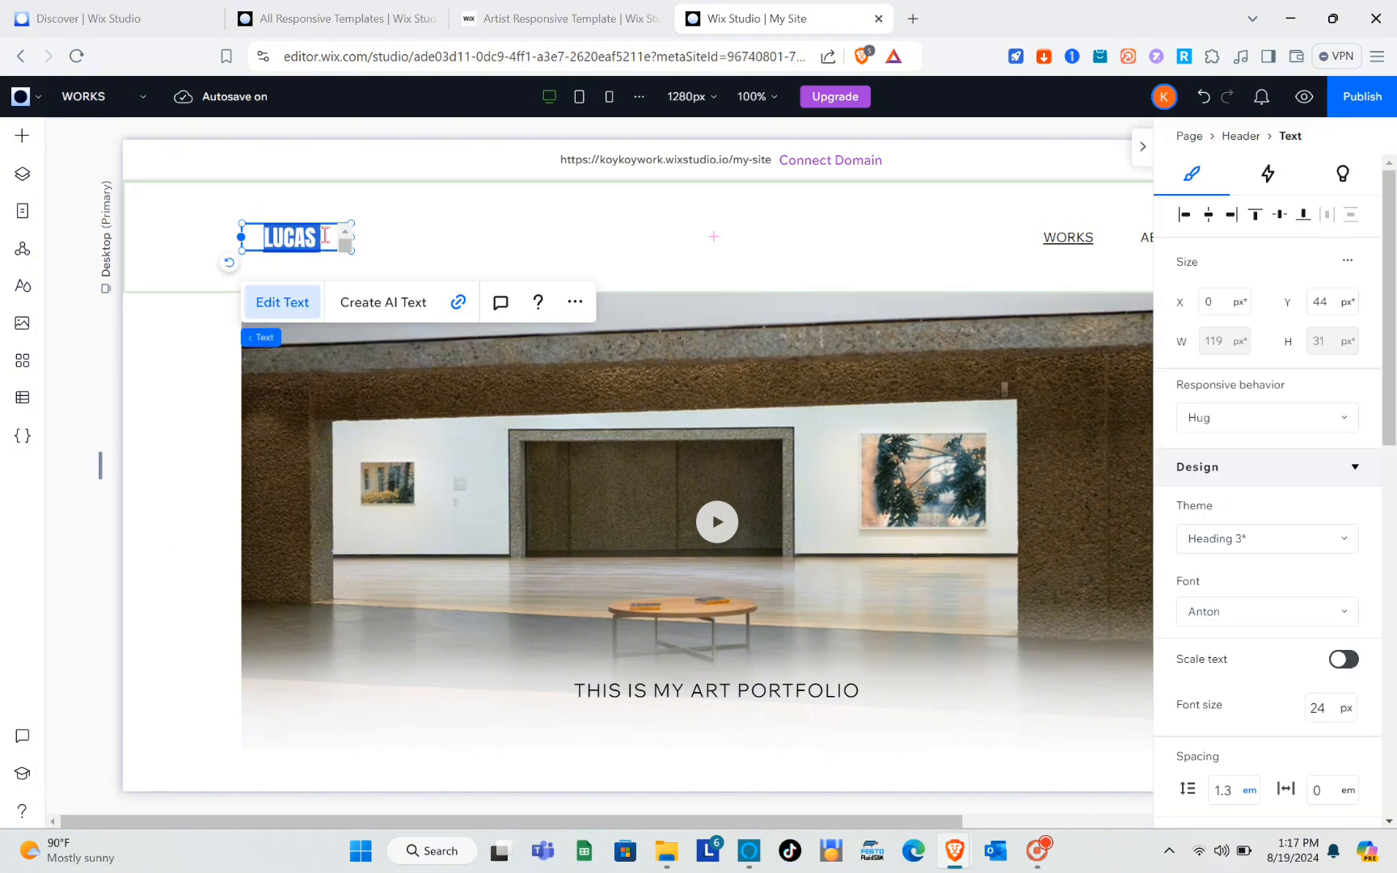
key(BackSpace)
text(M)
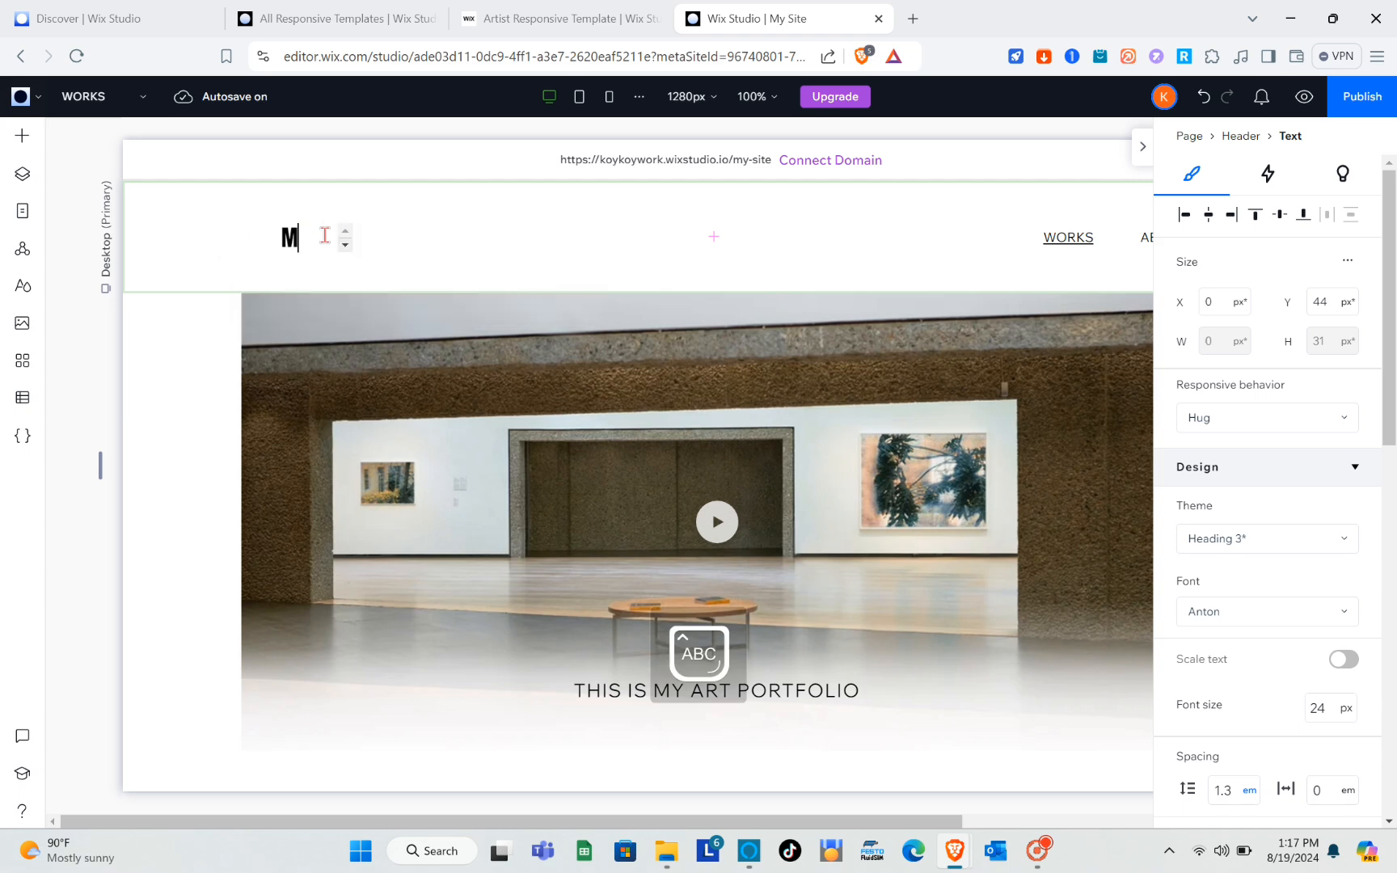
text(Y PORTF)
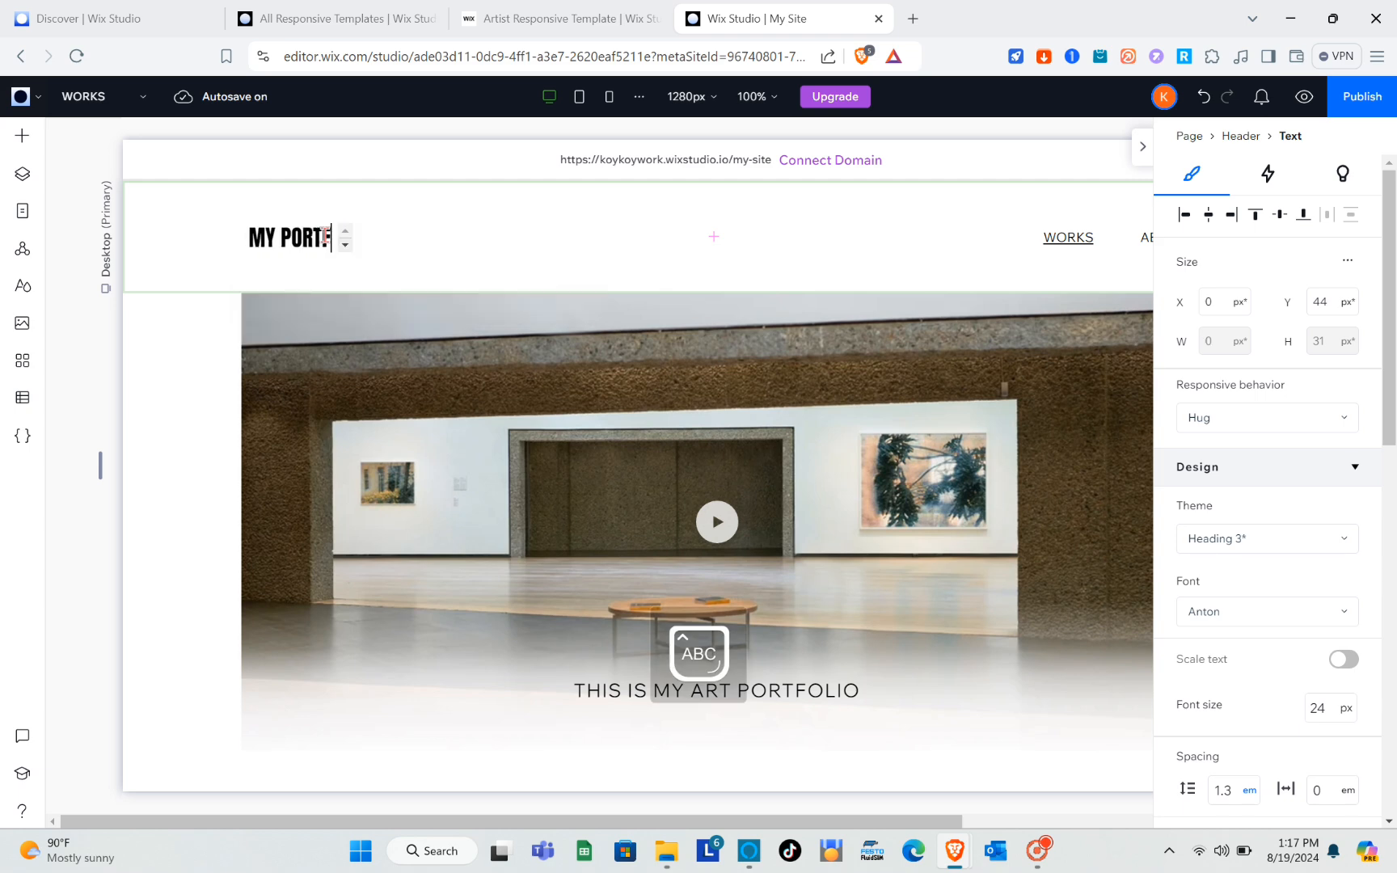
key(Escape)
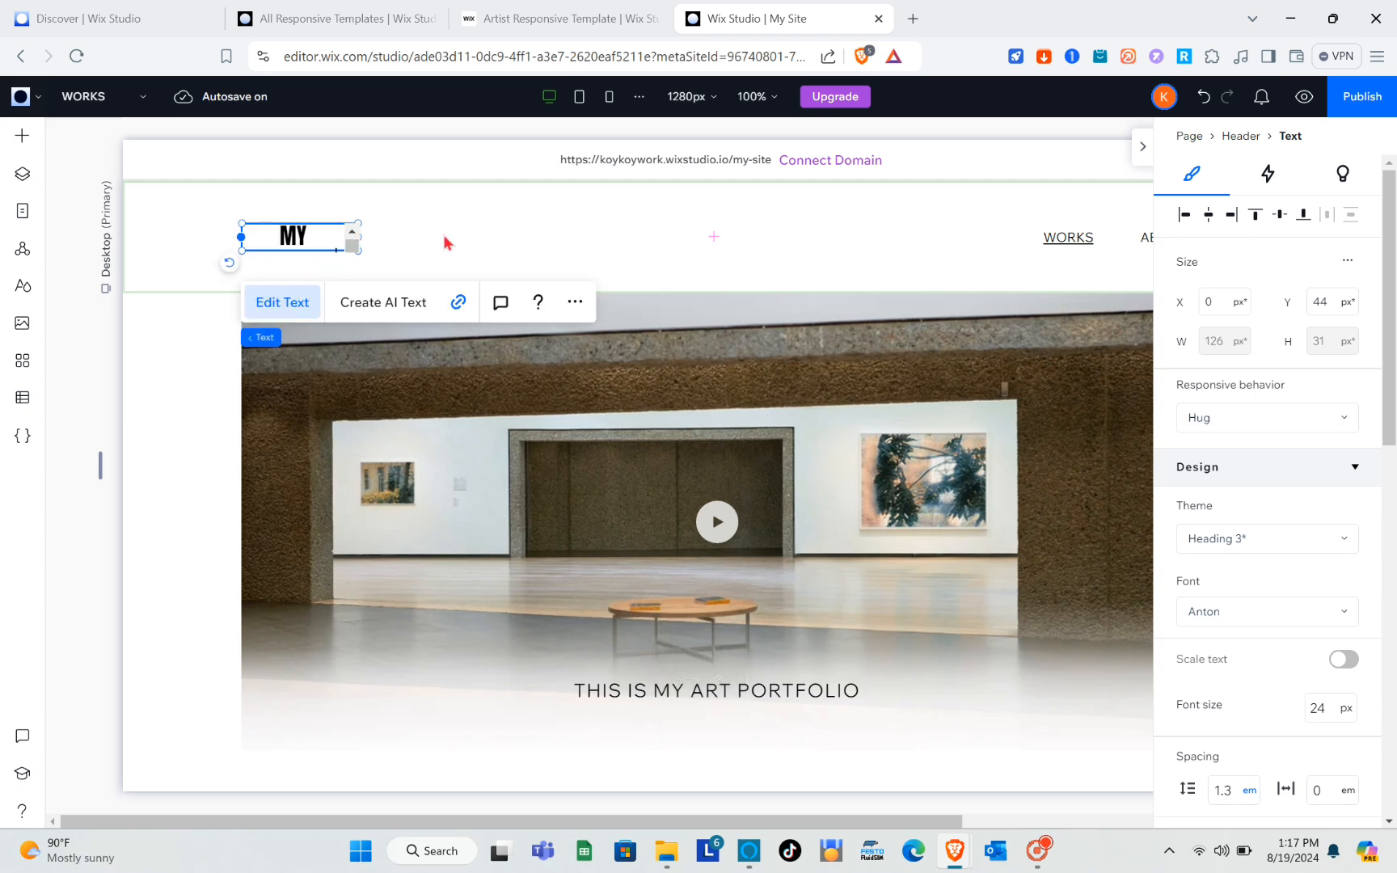
Enlarge the MY PORTFOLIO title in the header to a font size of 26 px and deselect it.
click(331, 242)
click(317, 235)
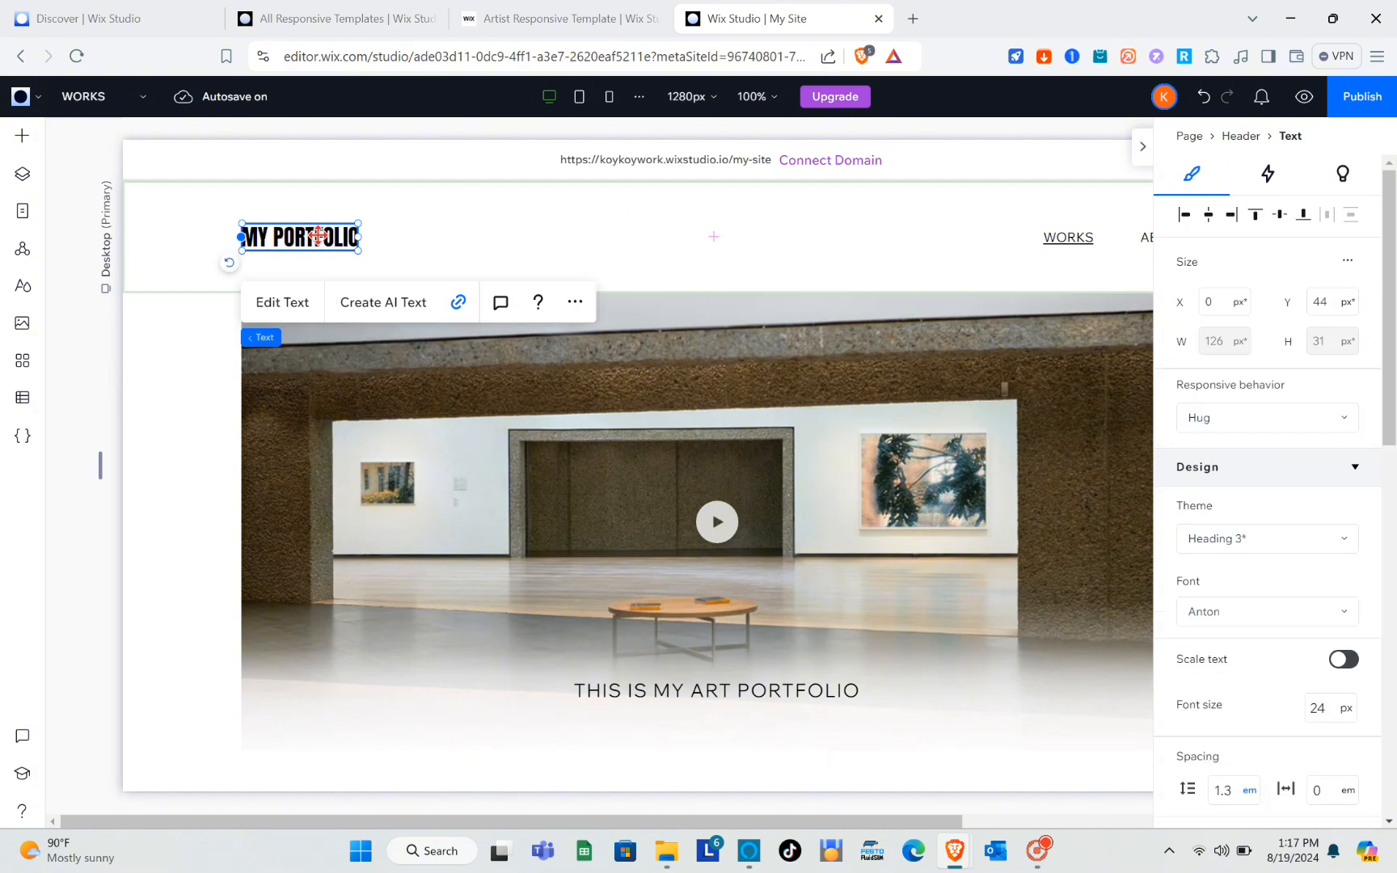
drag(357, 250, 368, 256)
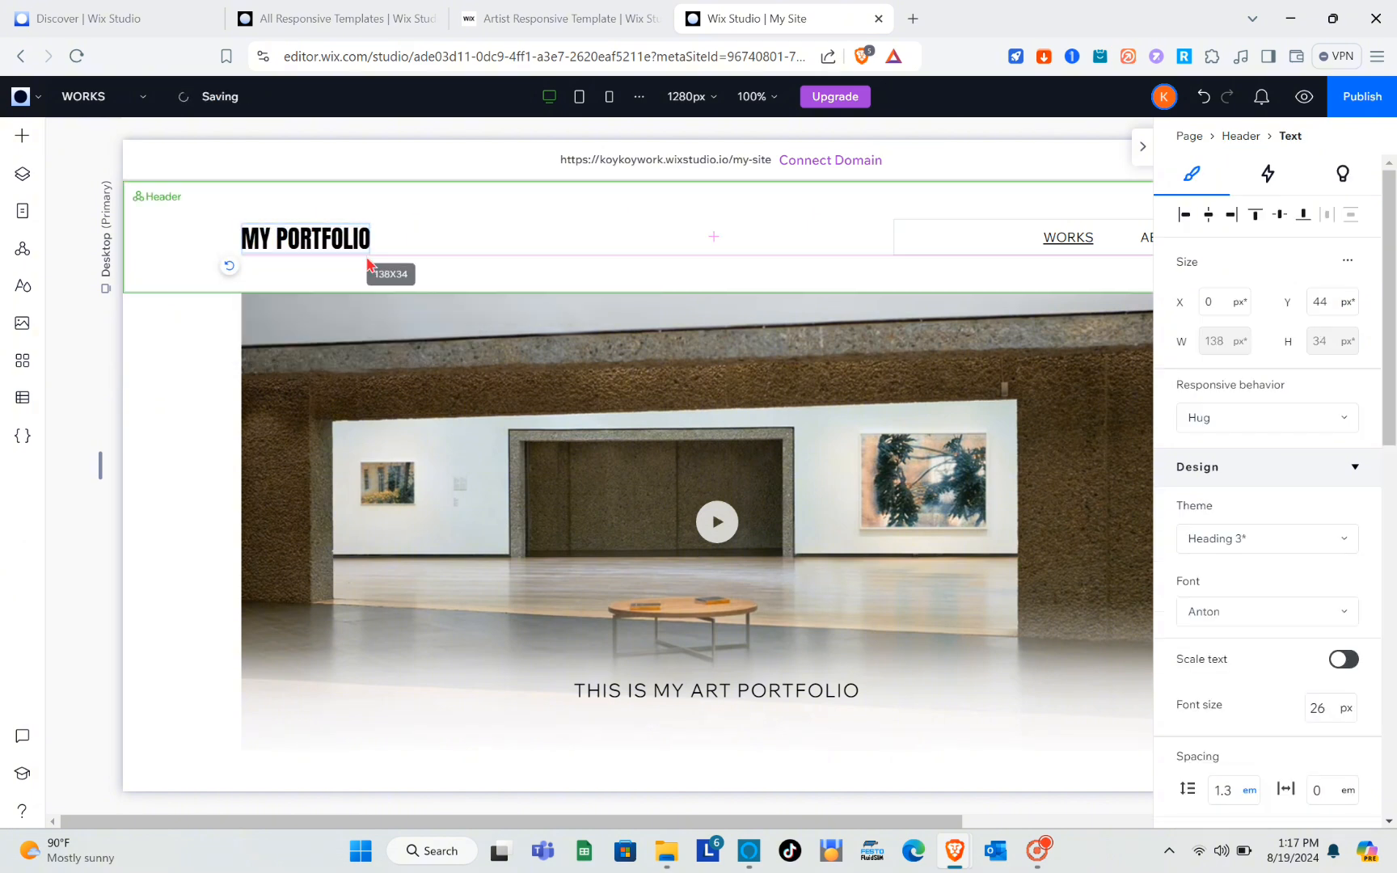
double_click(329, 234)
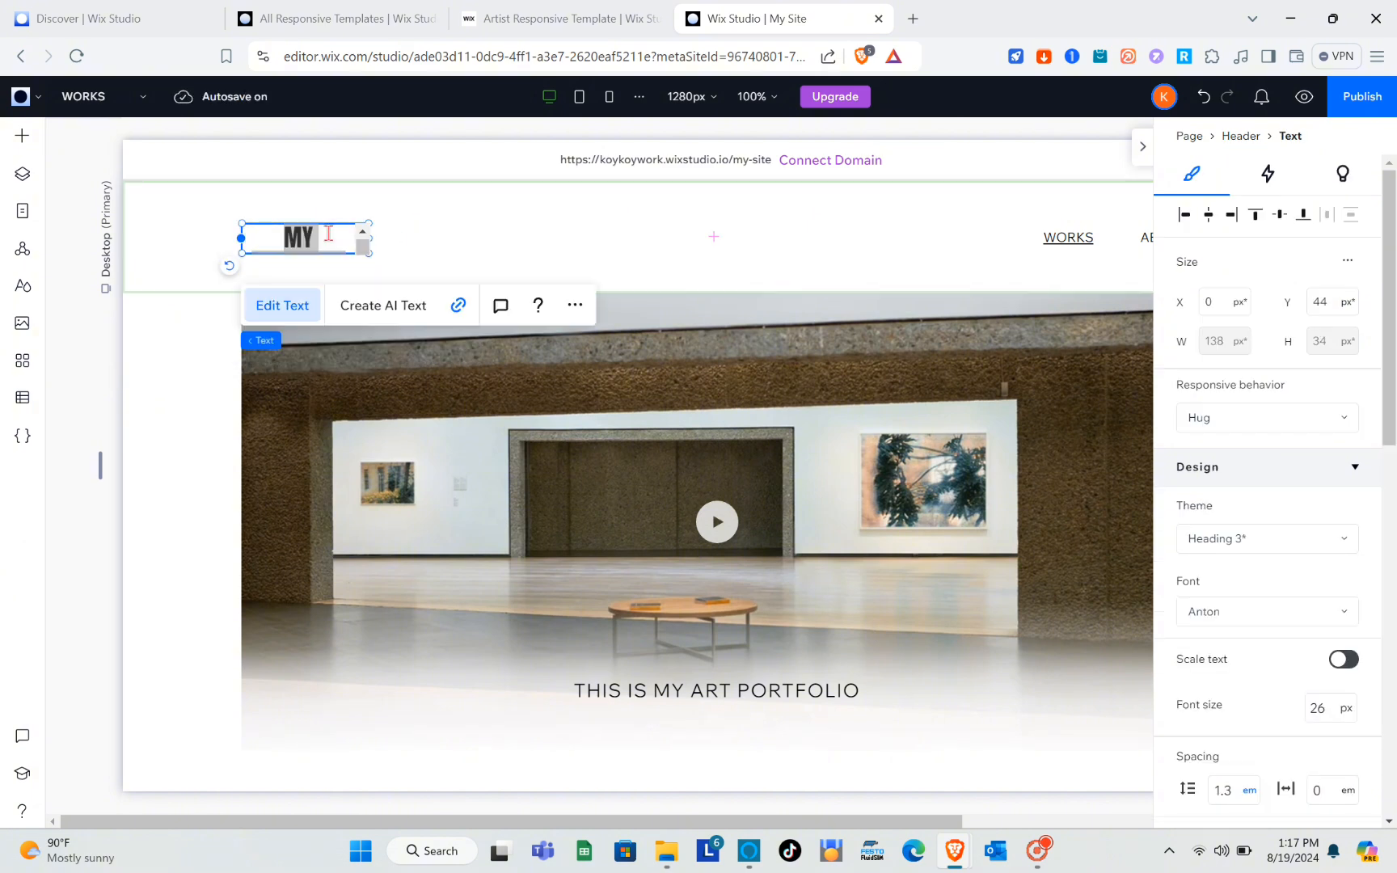
click(431, 236)
click(311, 238)
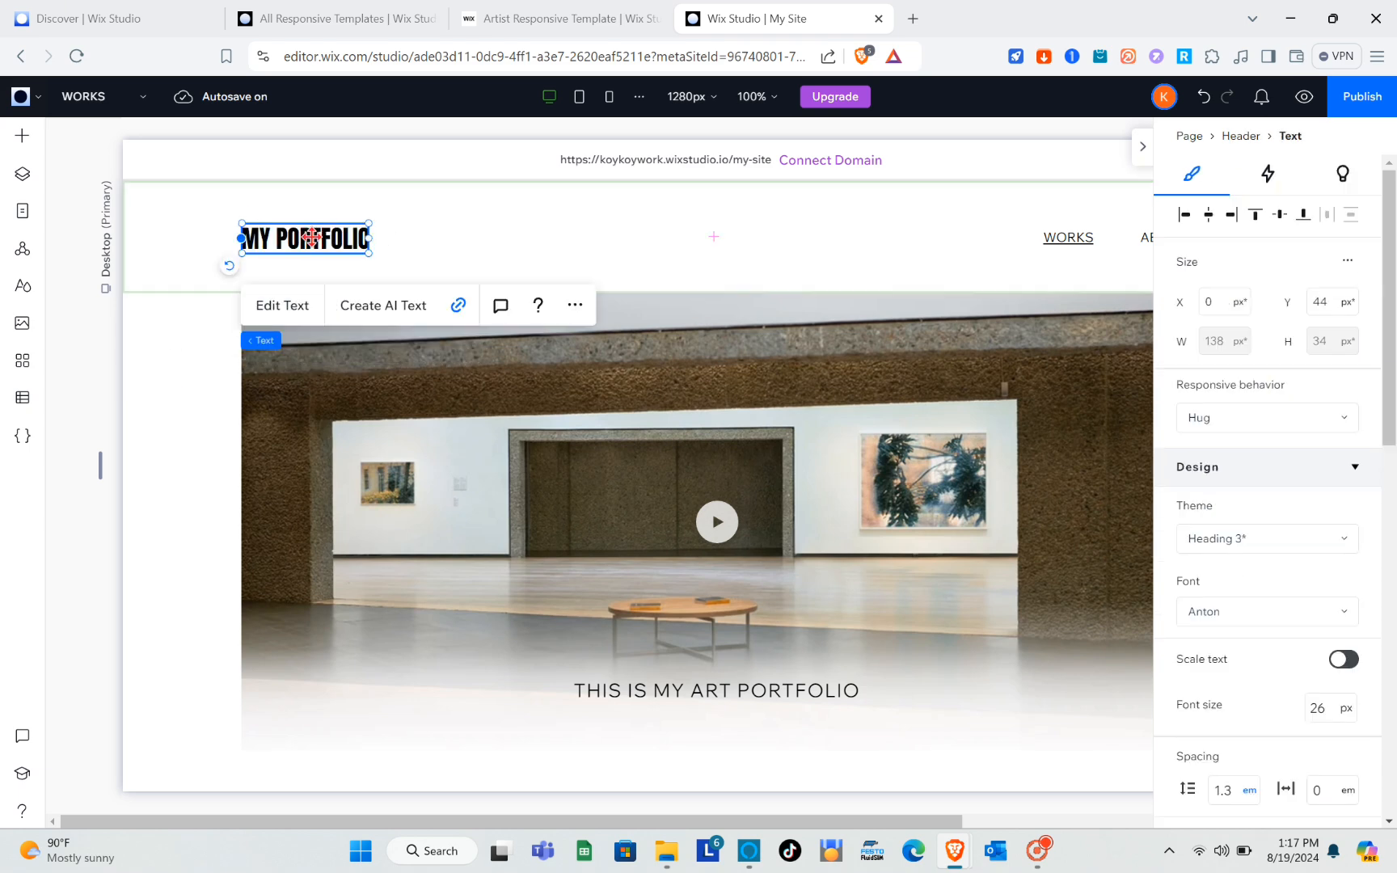
click(808, 421)
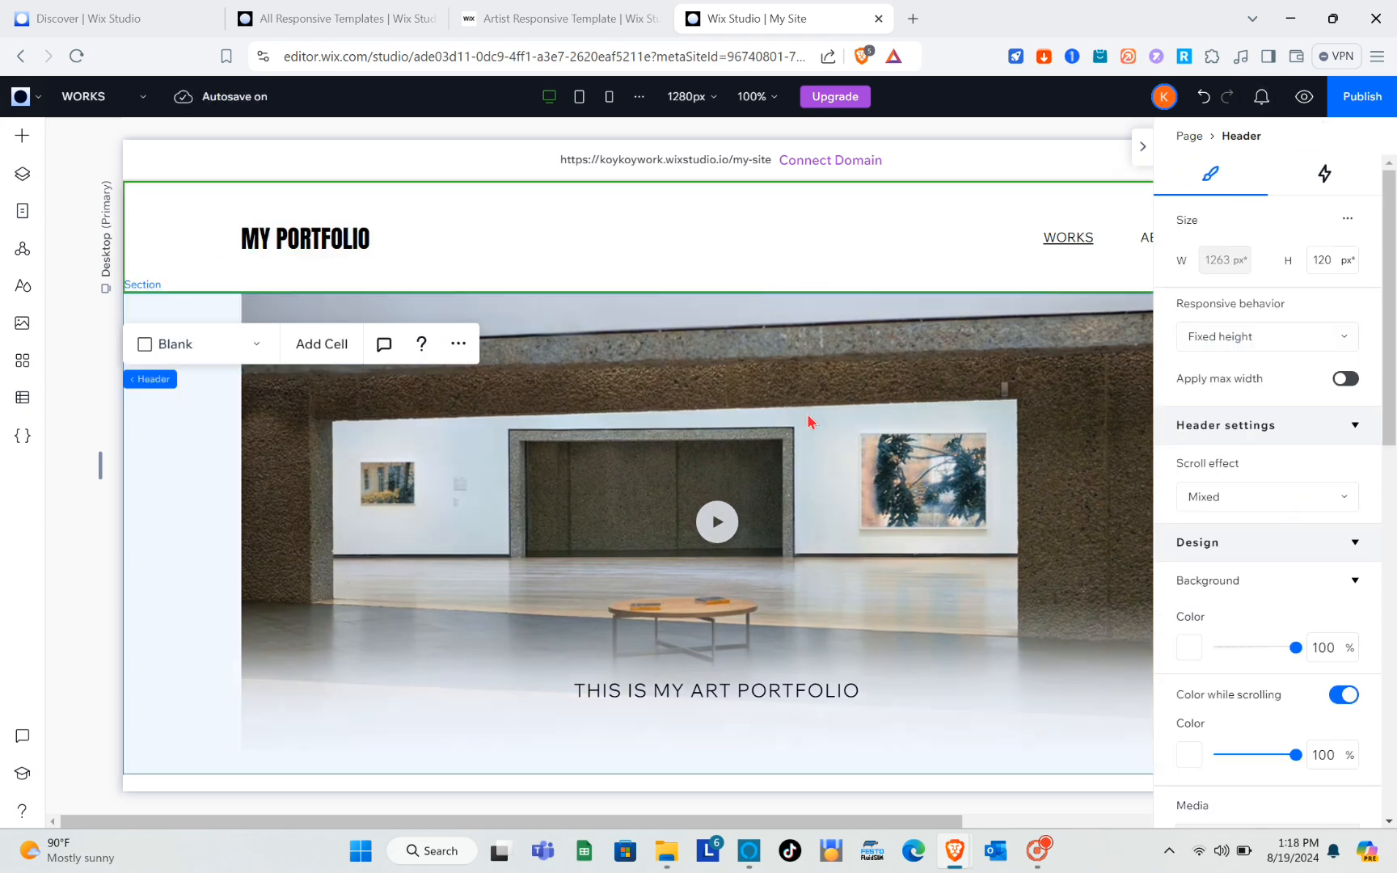
Open the item management of the header's horizontal menu to review its pages, and close it unchanged.
scroll(998, 373, right, 3)
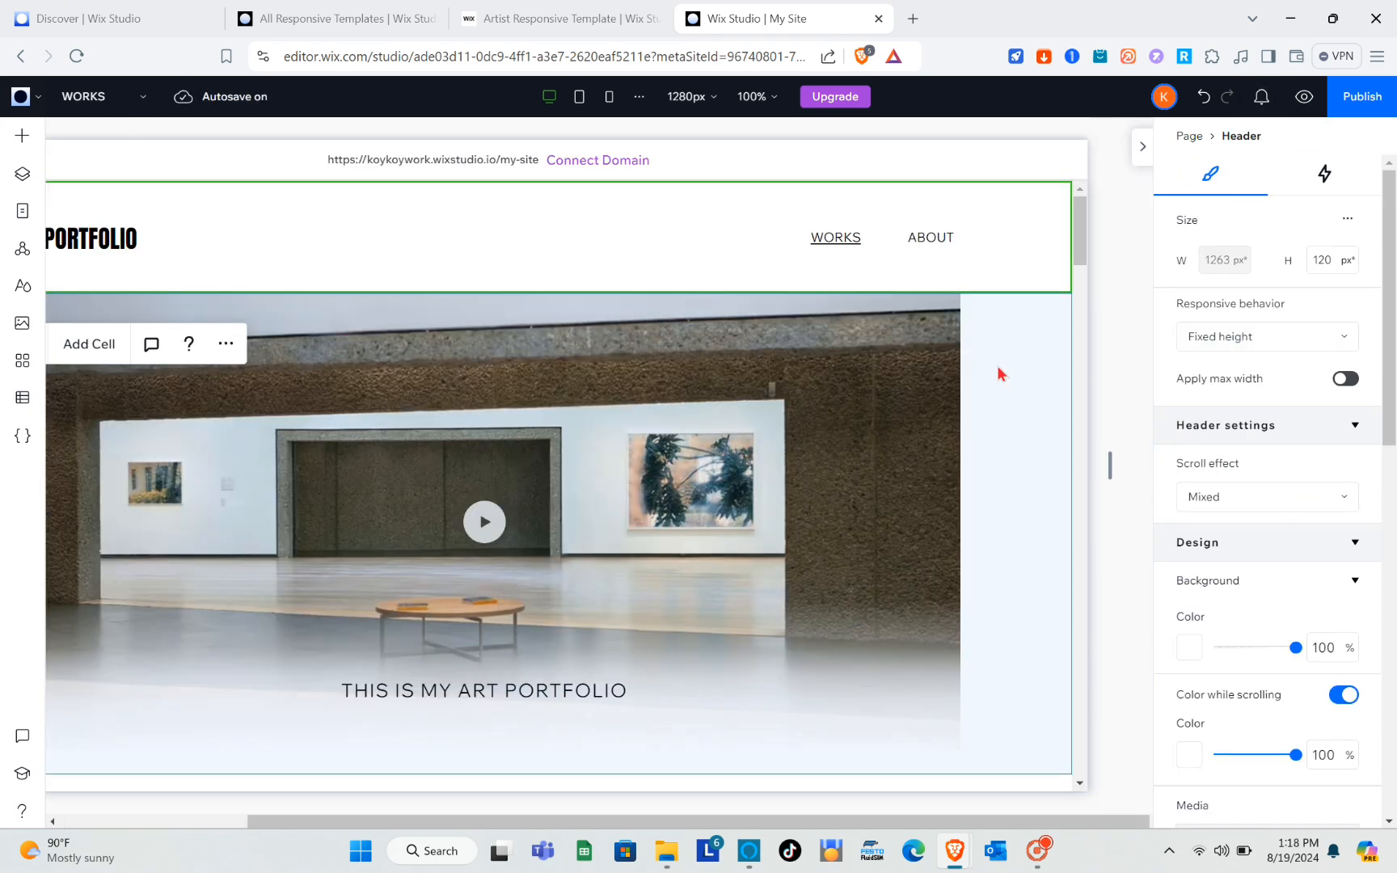
click(936, 245)
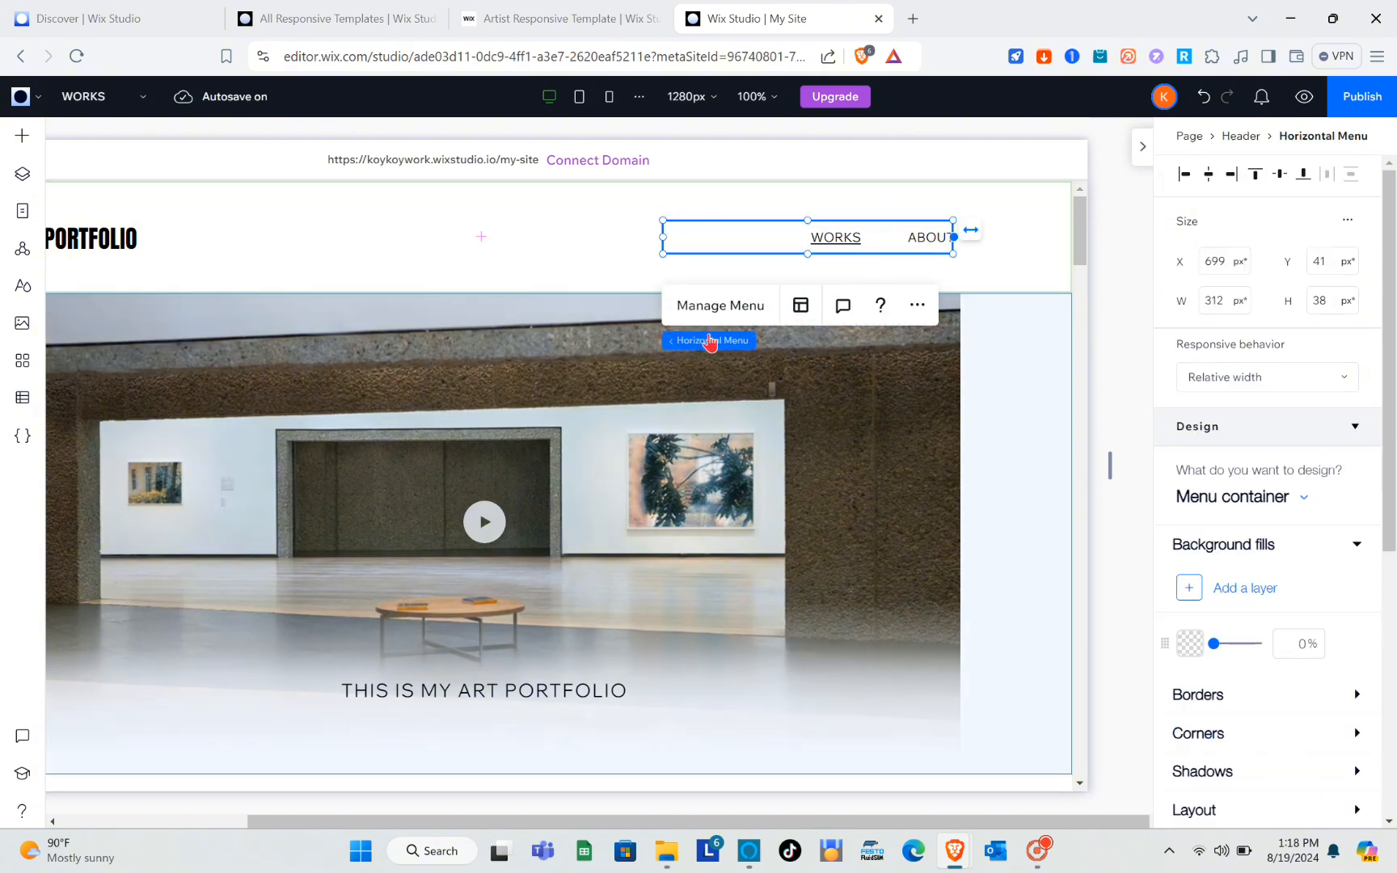
click(700, 306)
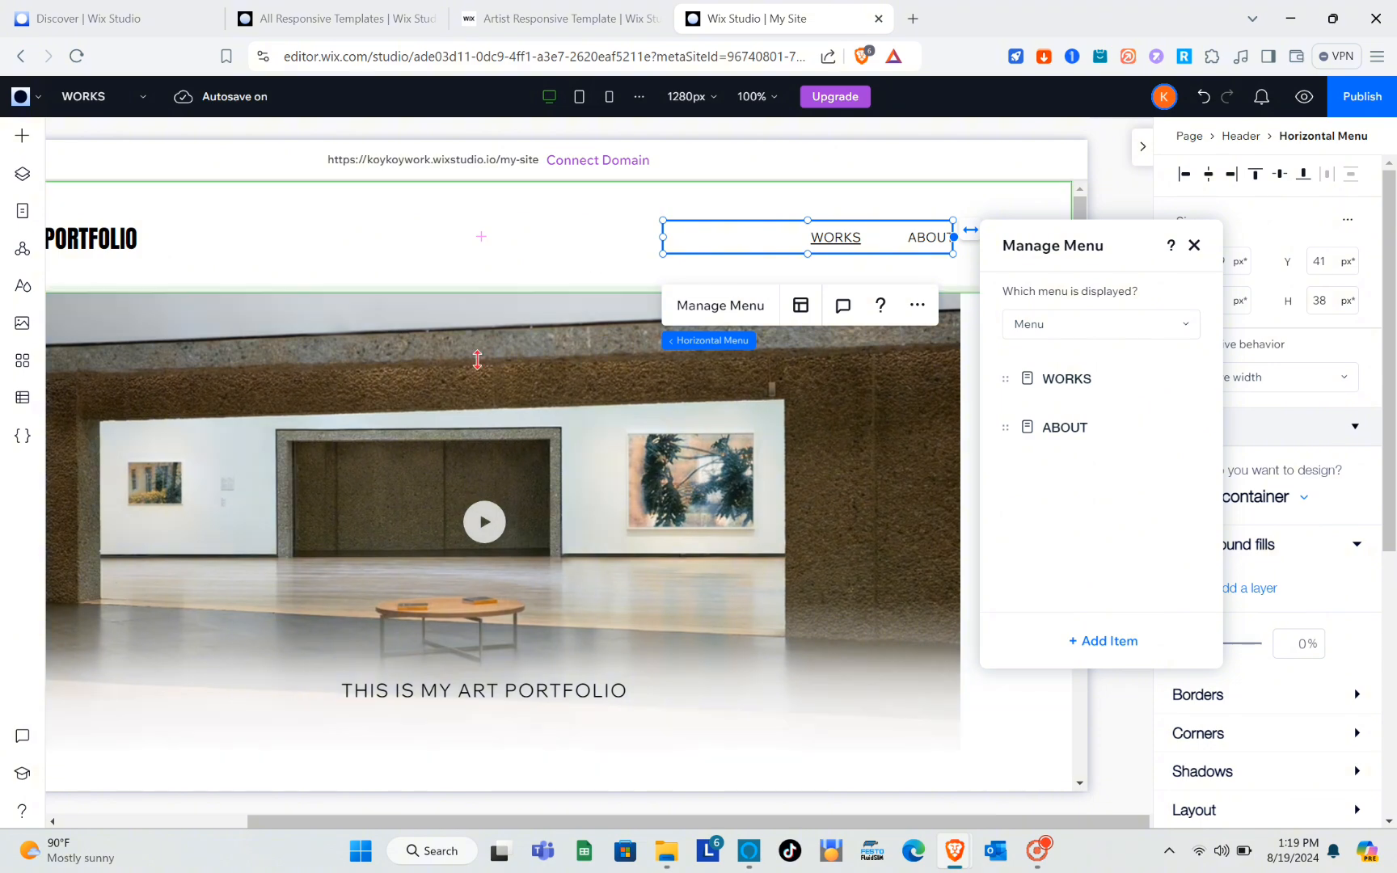
click(477, 396)
Select the large video box below the WORKS page header to show its design settings.
scroll(477, 396, down, 4)
scroll(477, 396, up, 4)
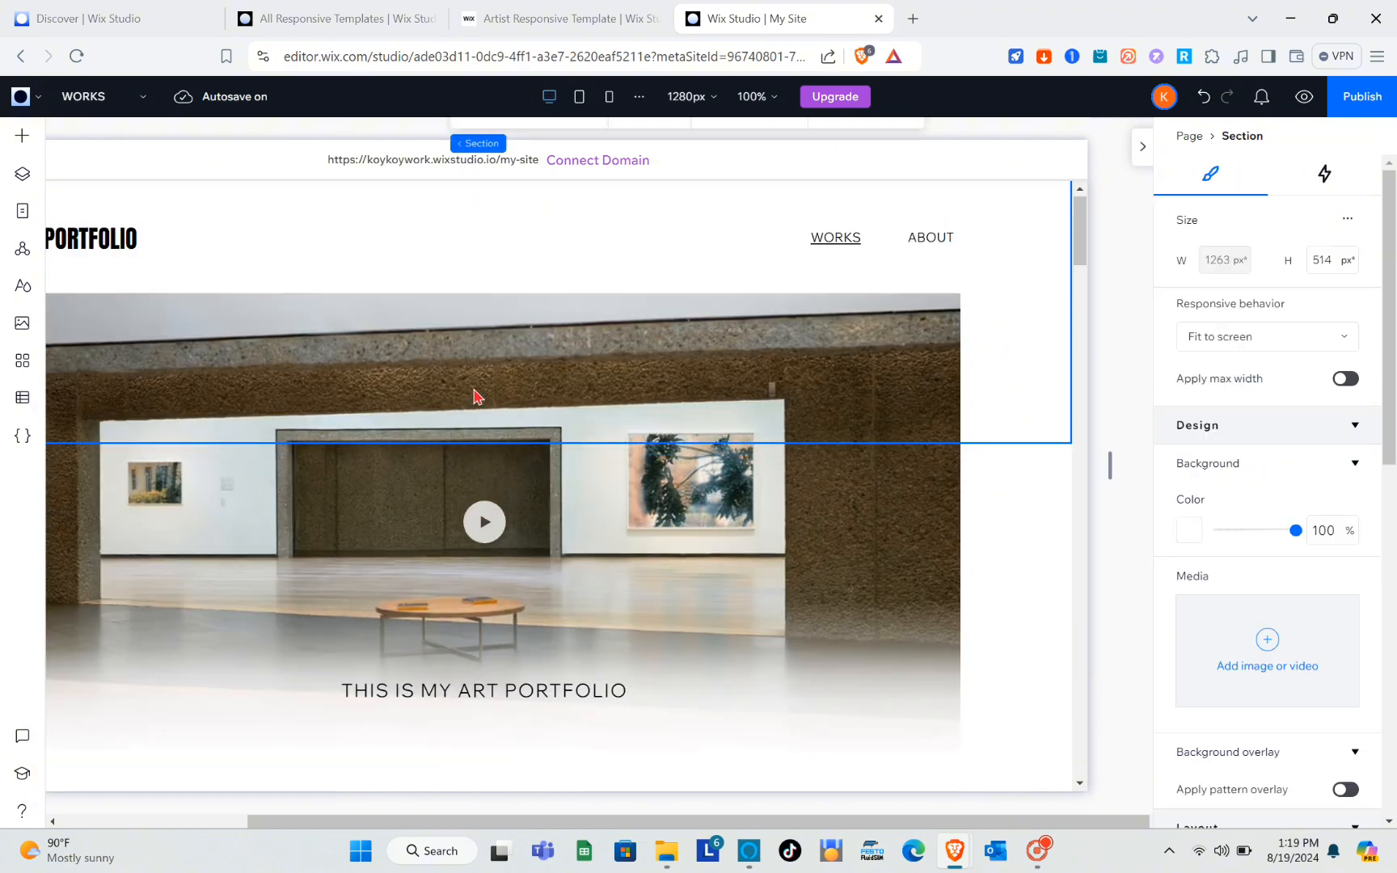
scroll(477, 396, left, 3)
scroll(477, 396, down, 3)
click(717, 266)
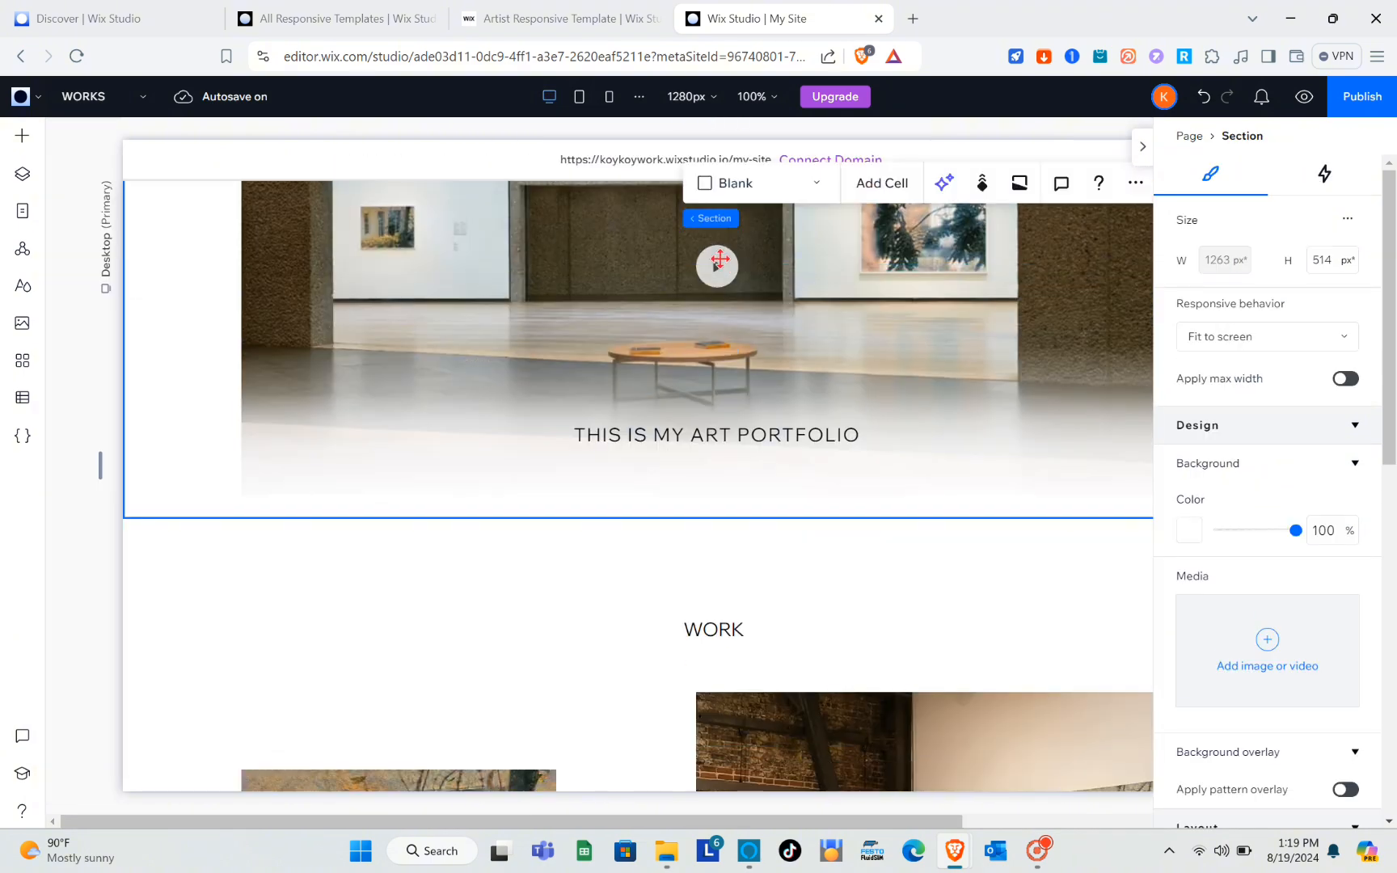
scroll(717, 258, up, 2)
click(717, 263)
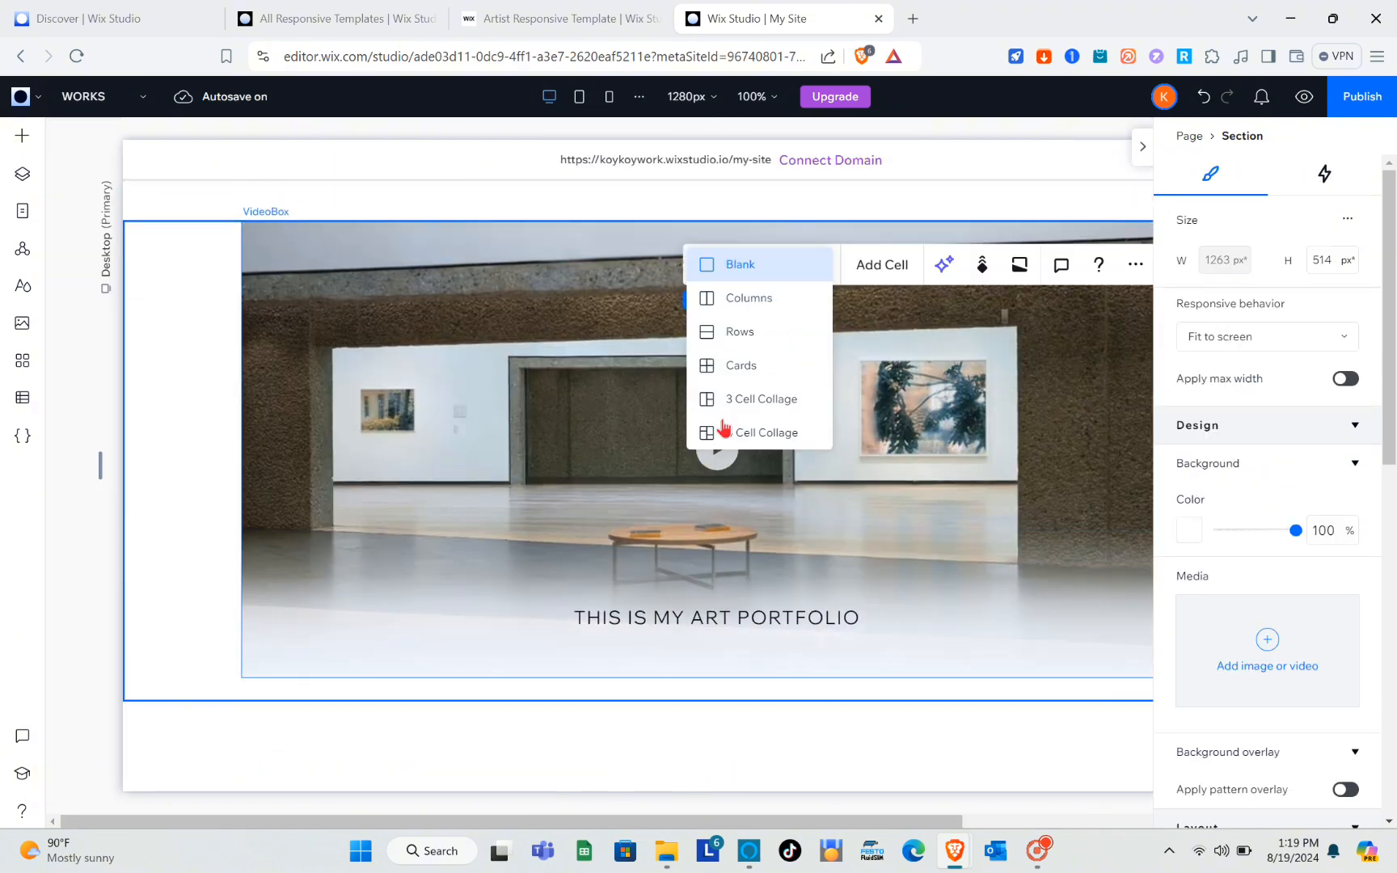
click(721, 477)
click(609, 431)
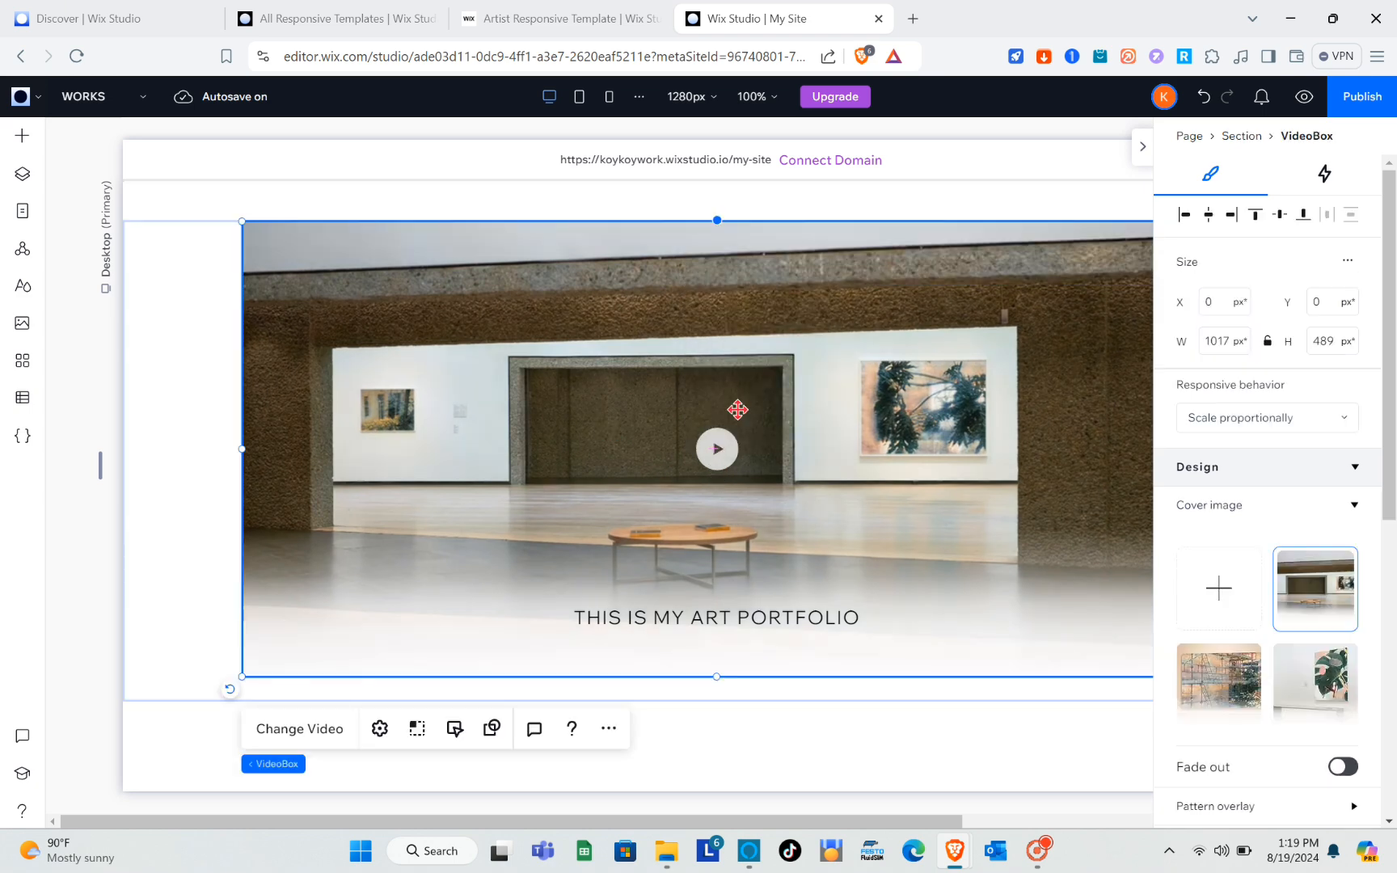
Set the video box's cover image to the Surfer photo from Media from Wix and check it on the page.
scroll(1305, 590, down, 1)
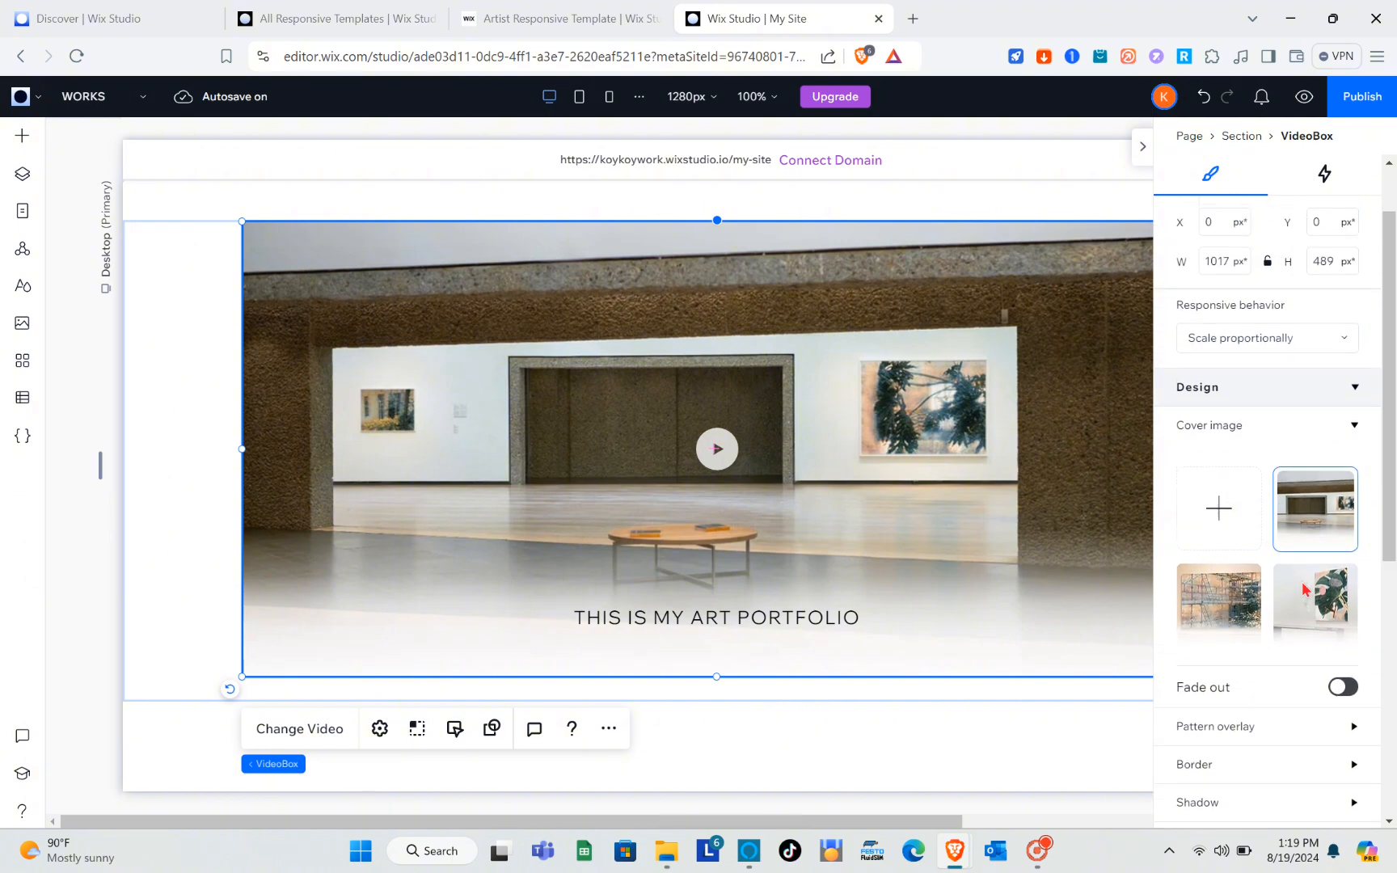
scroll(1256, 458, down, 3)
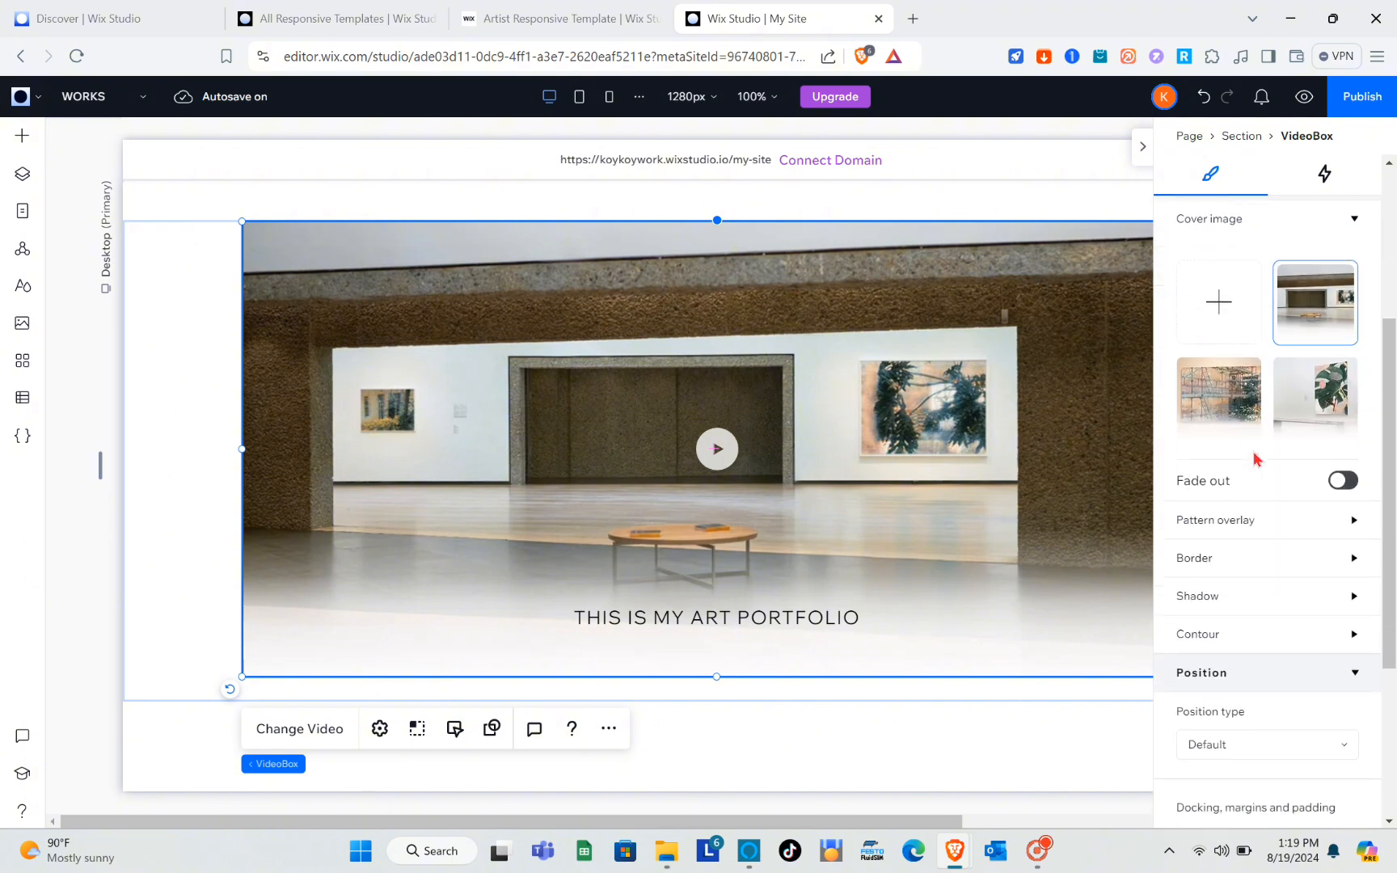
scroll(1256, 458, up, 3)
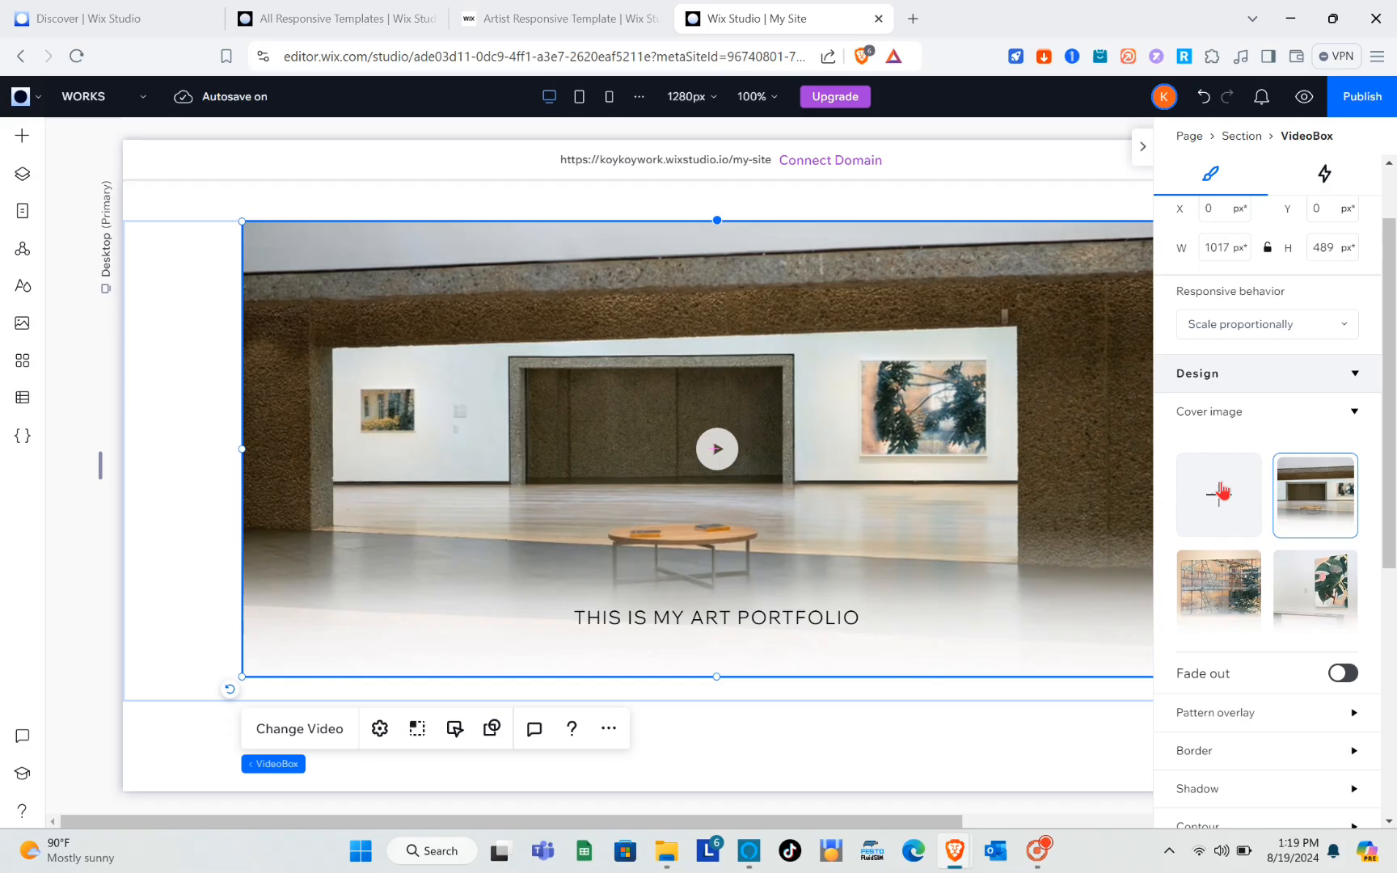
click(1063, 412)
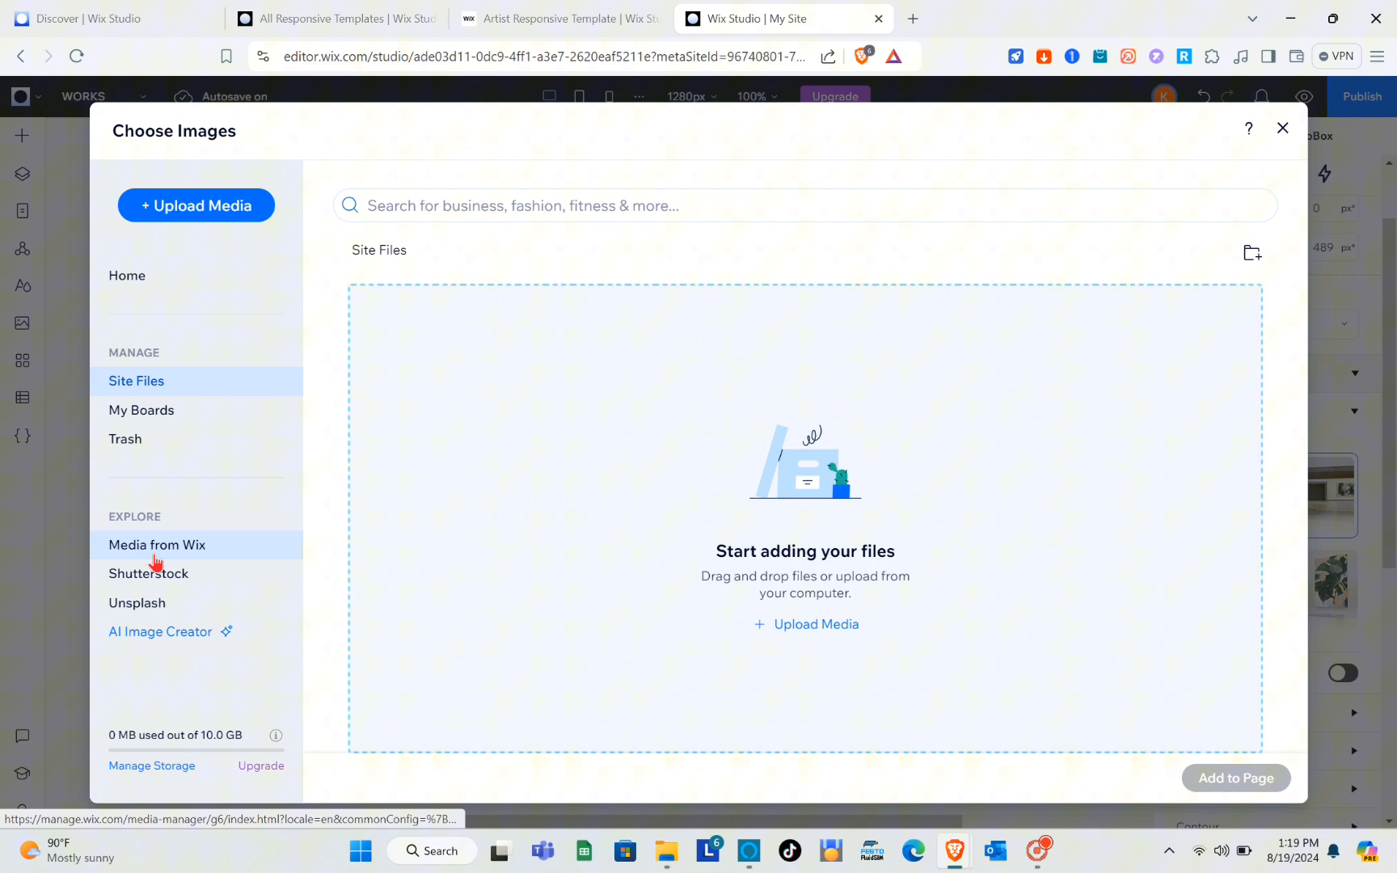
click(225, 503)
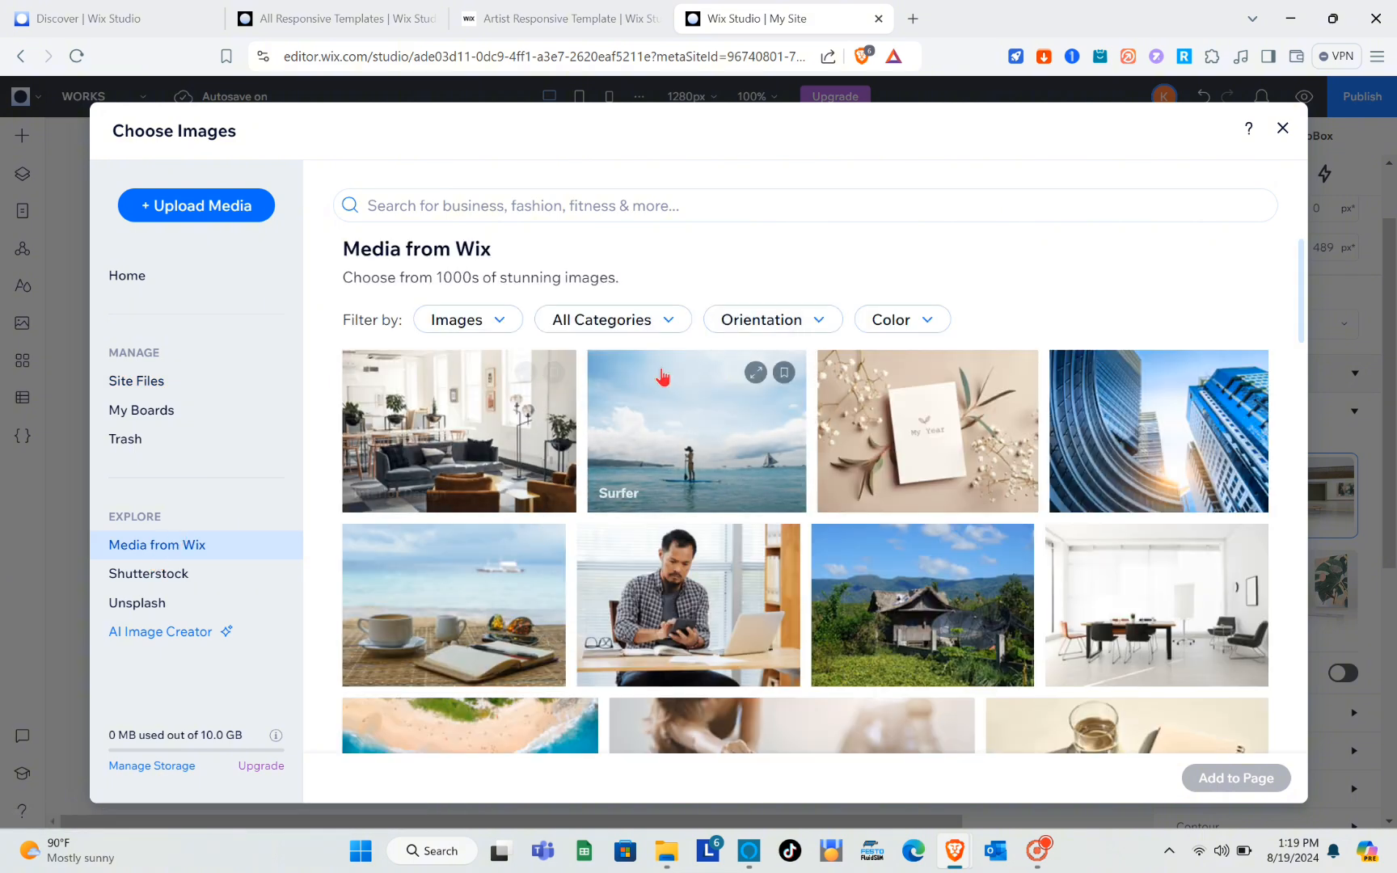
click(693, 449)
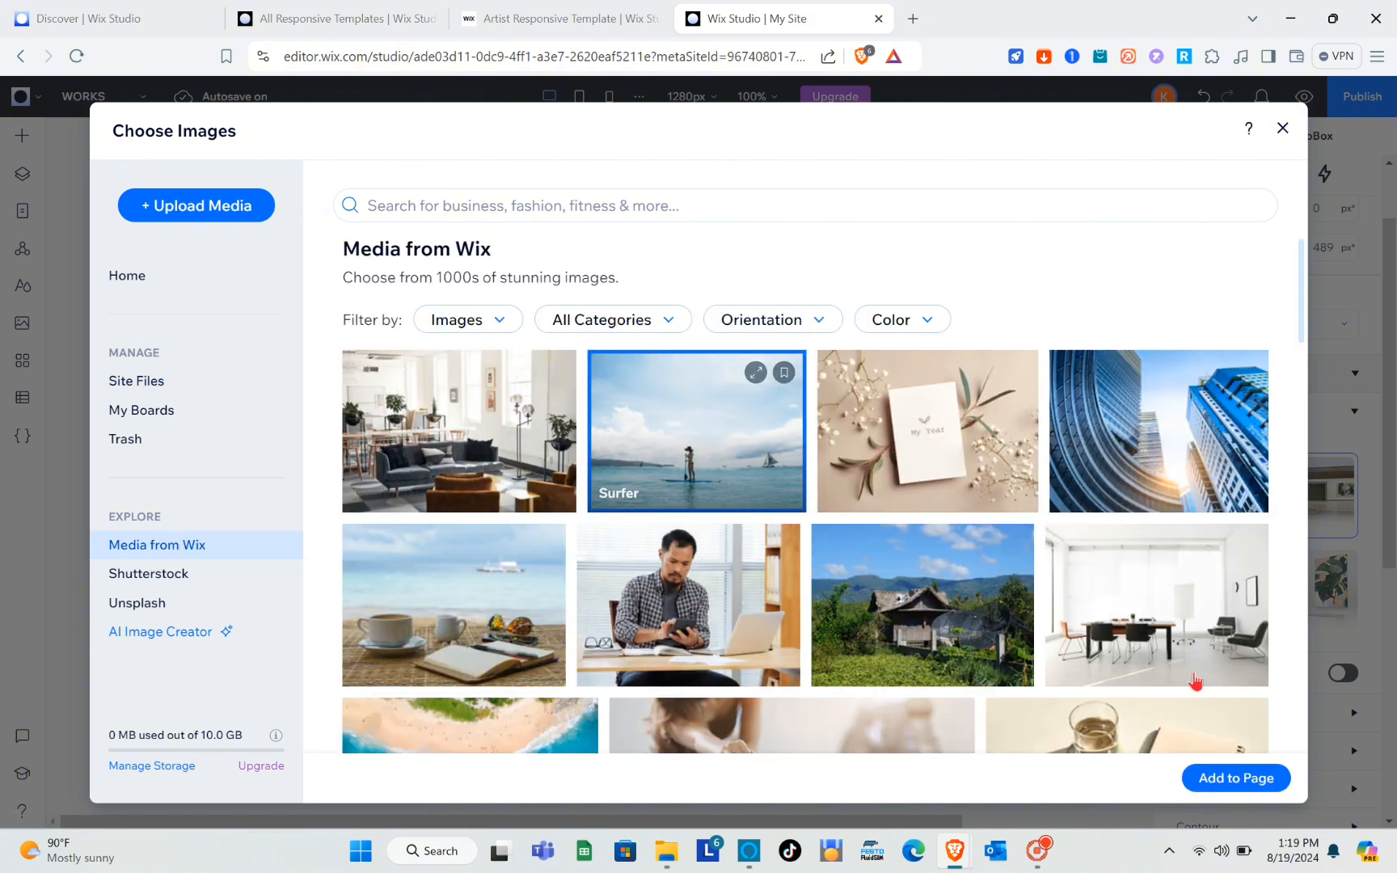
click(1242, 782)
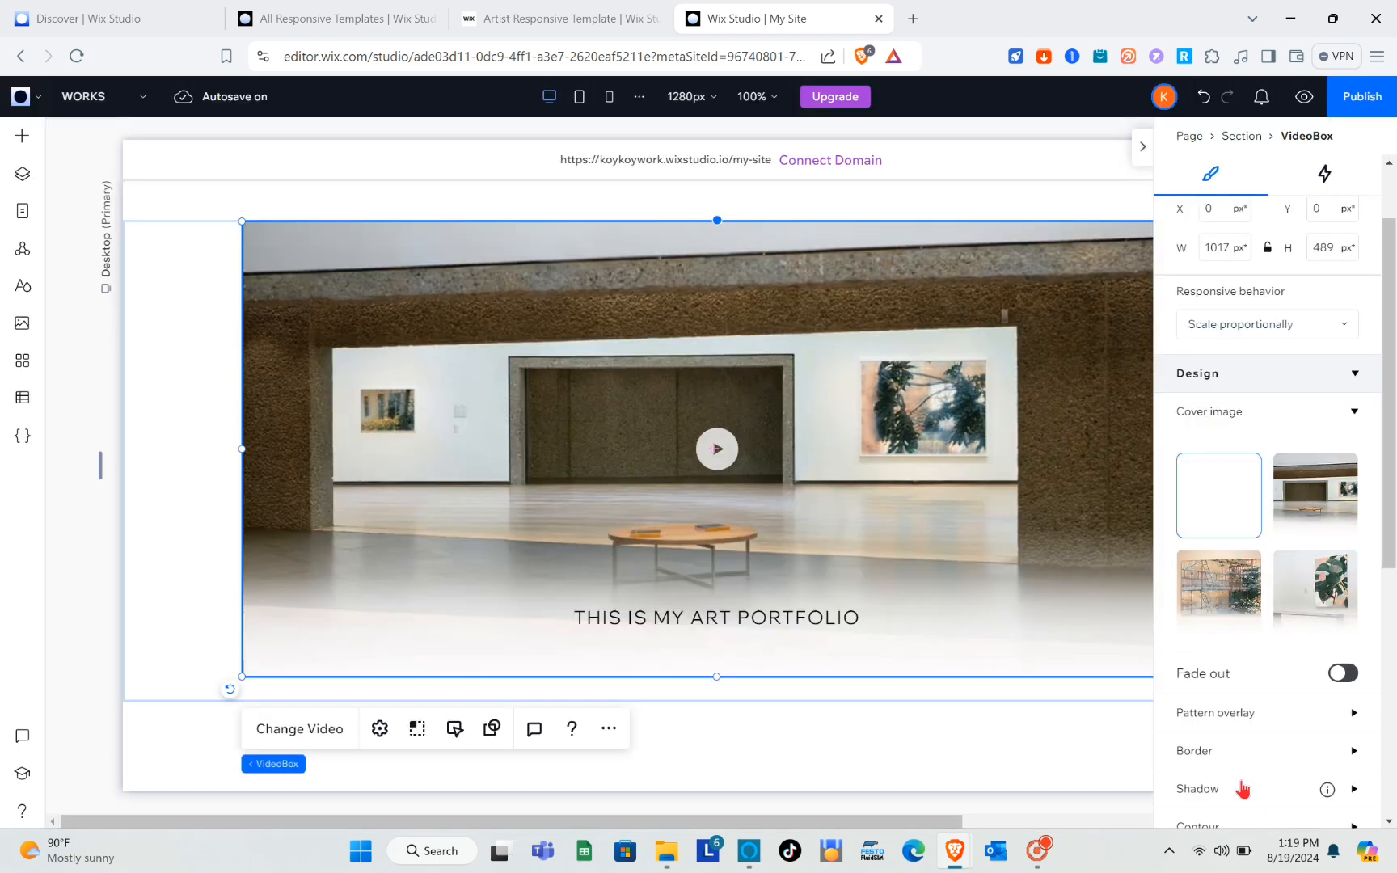
scroll(789, 586, down, 5)
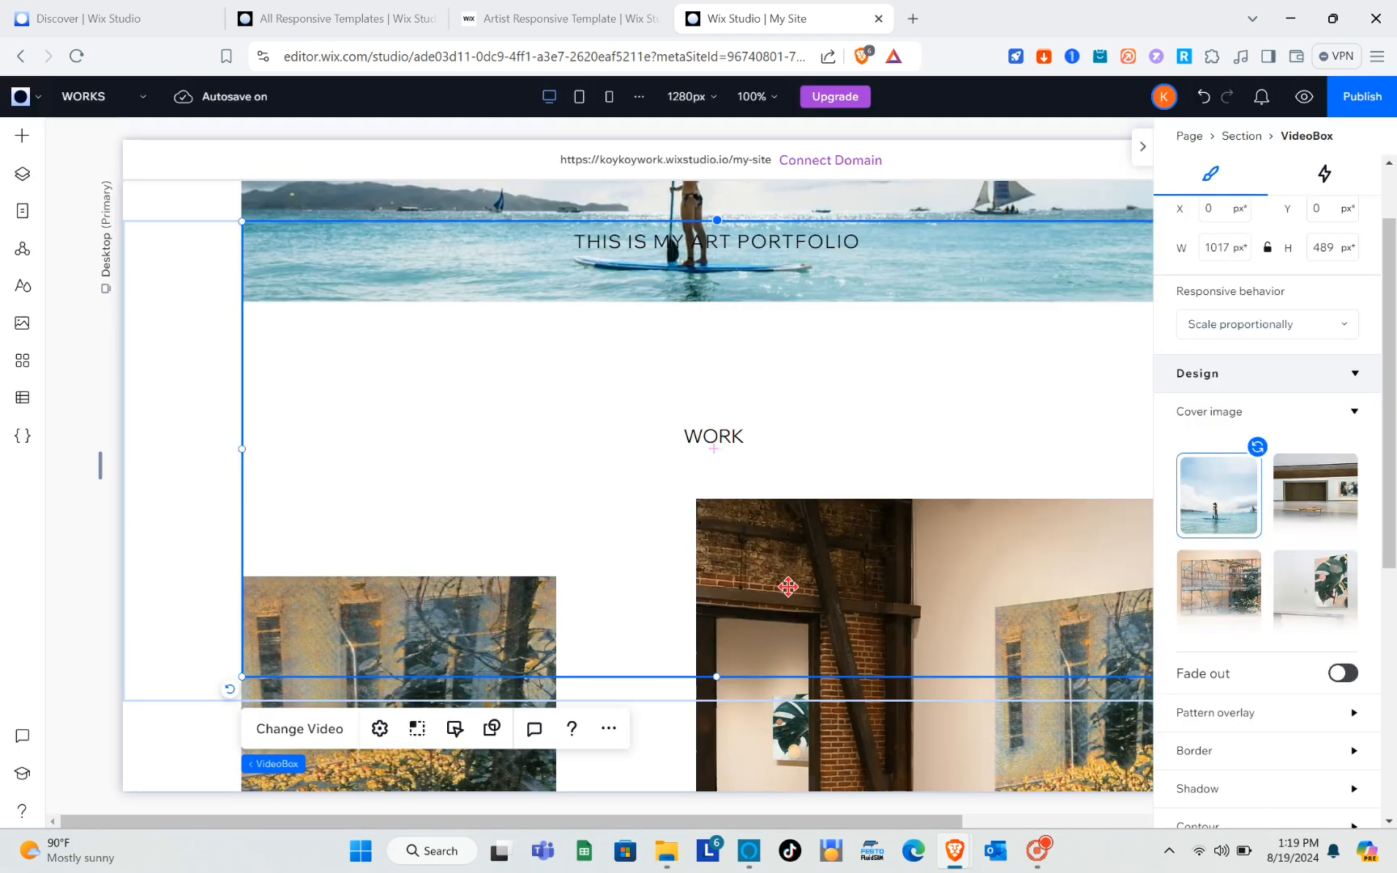
scroll(788, 586, up, 3)
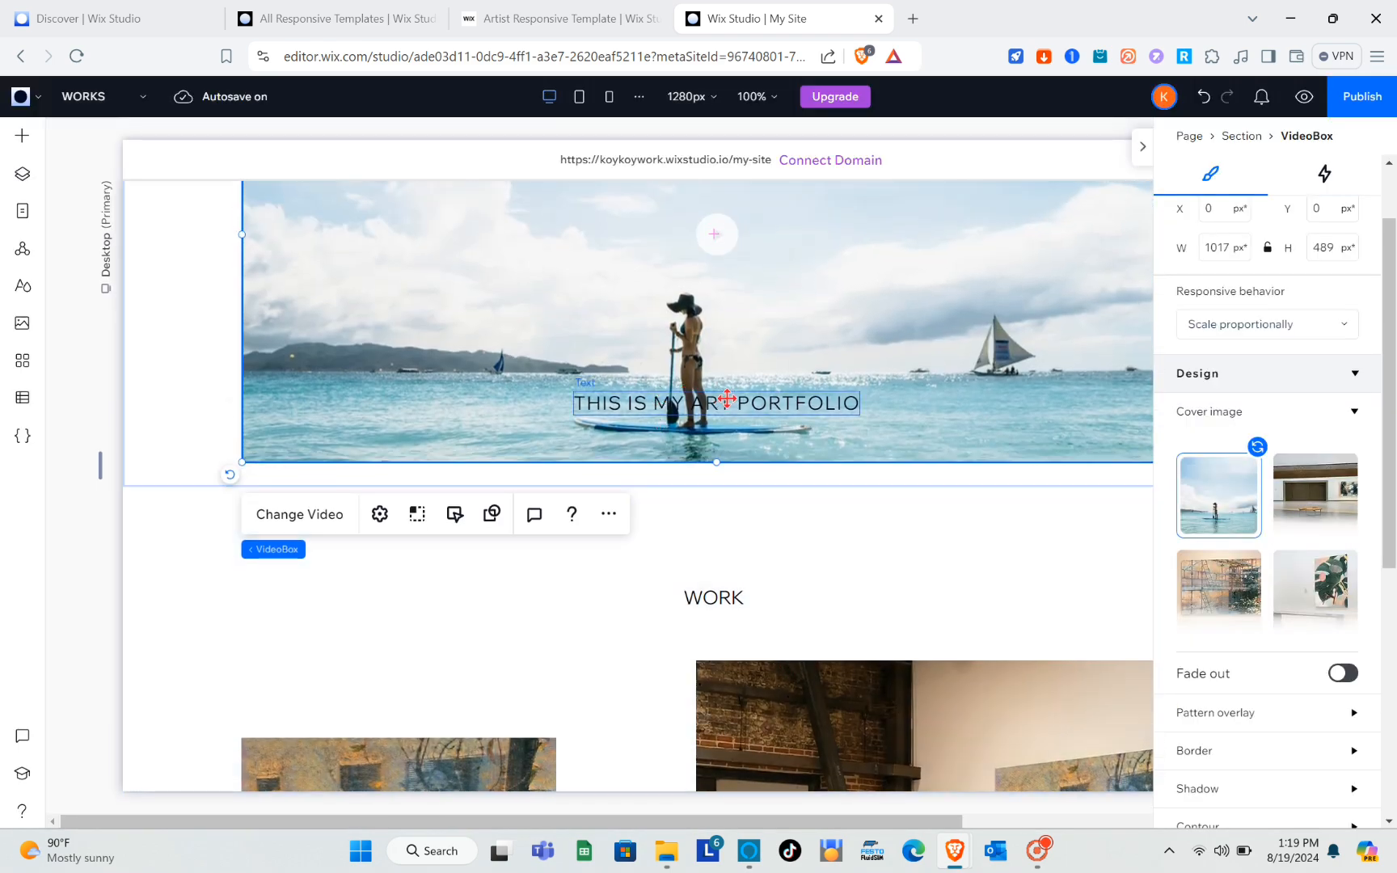
scroll(812, 405, up, 1)
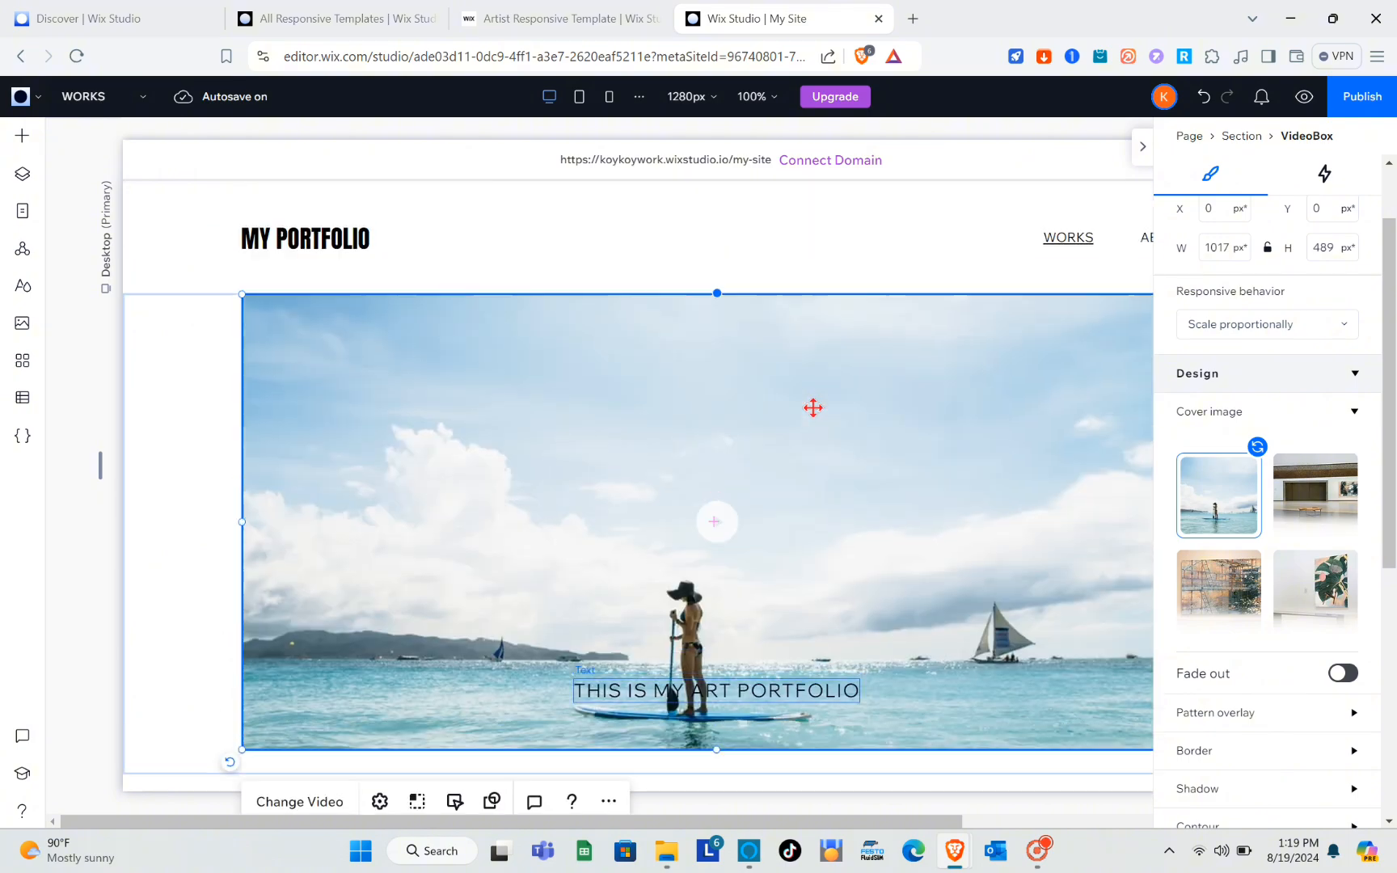
Set the background color of the section holding the three-artwork Pro Gallery to the theme's dark gray, #6E6E6E.
scroll(811, 406, down, 5)
scroll(812, 407, down, 10)
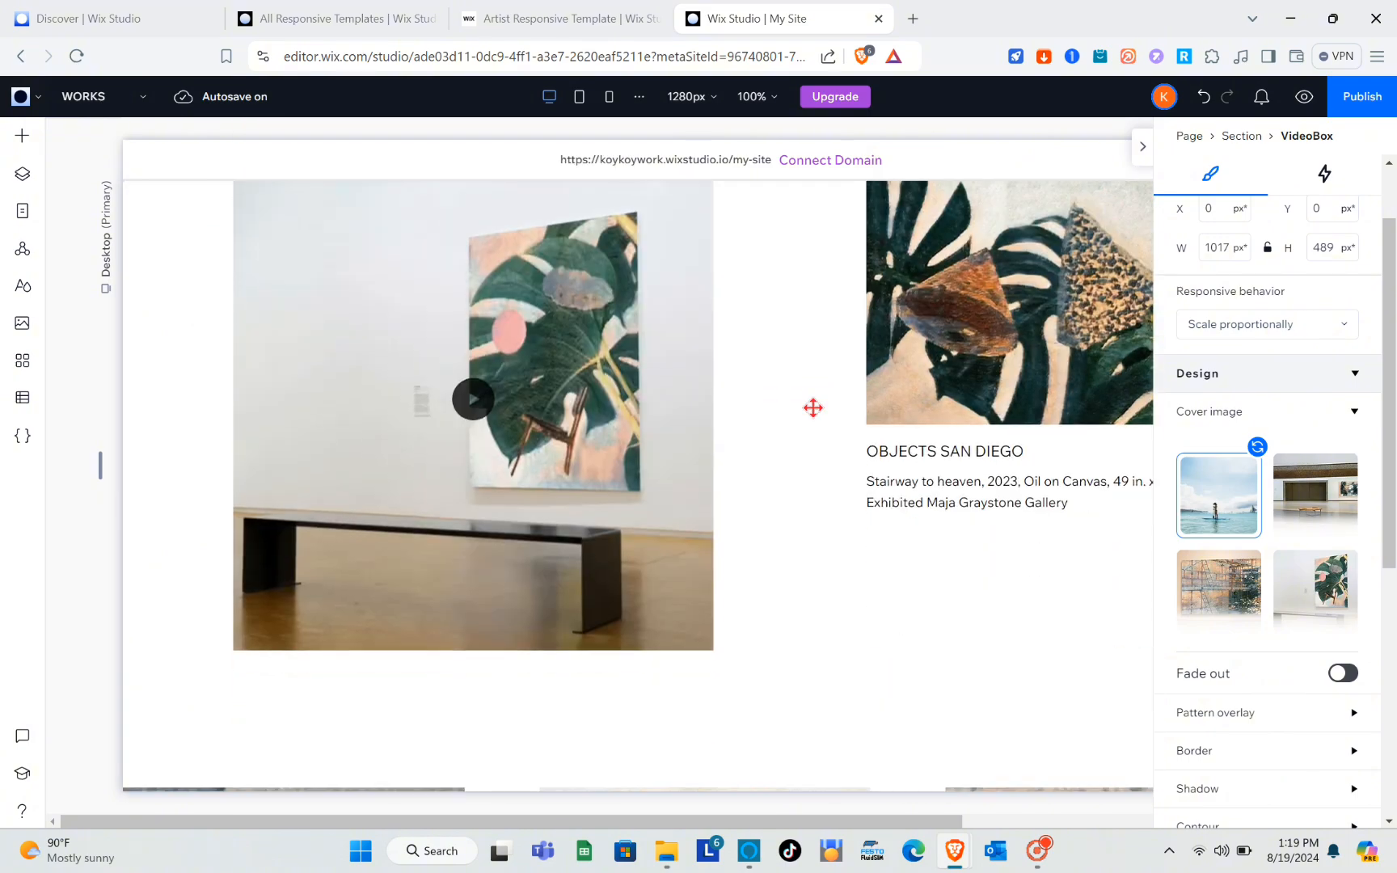
scroll(813, 408, down, 5)
scroll(811, 404, up, 7)
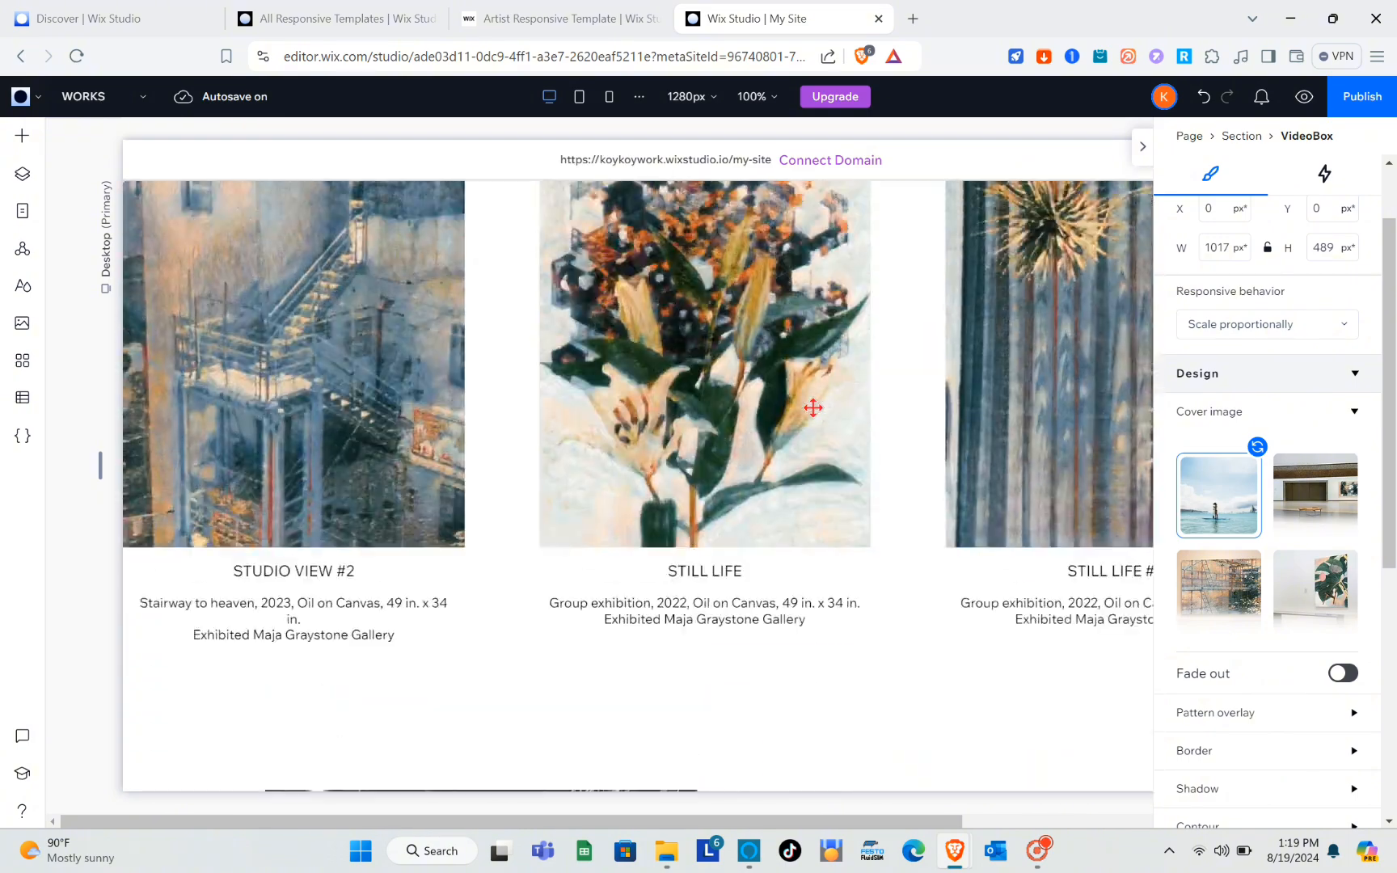
click(618, 360)
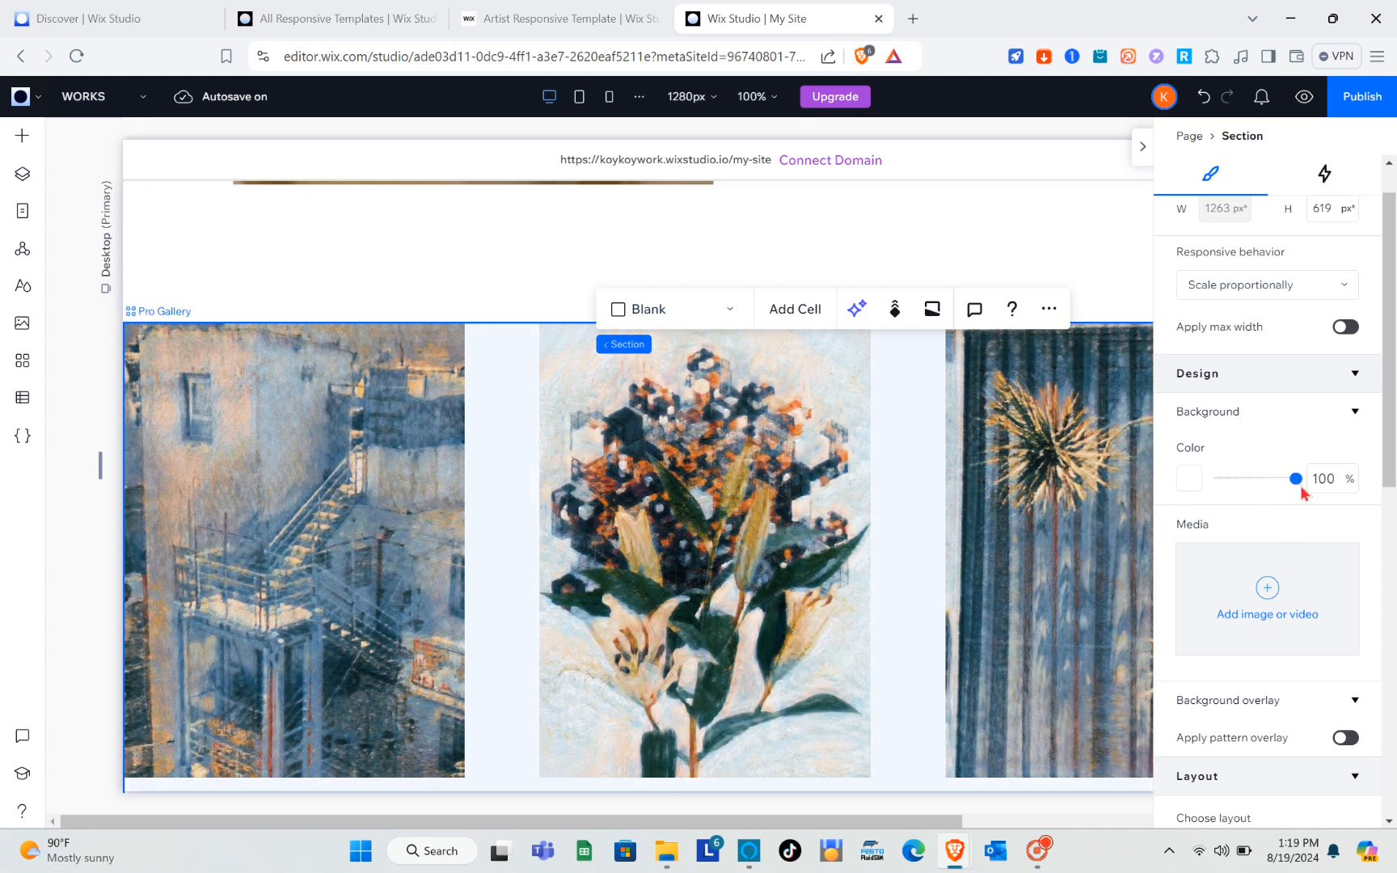
click(1191, 481)
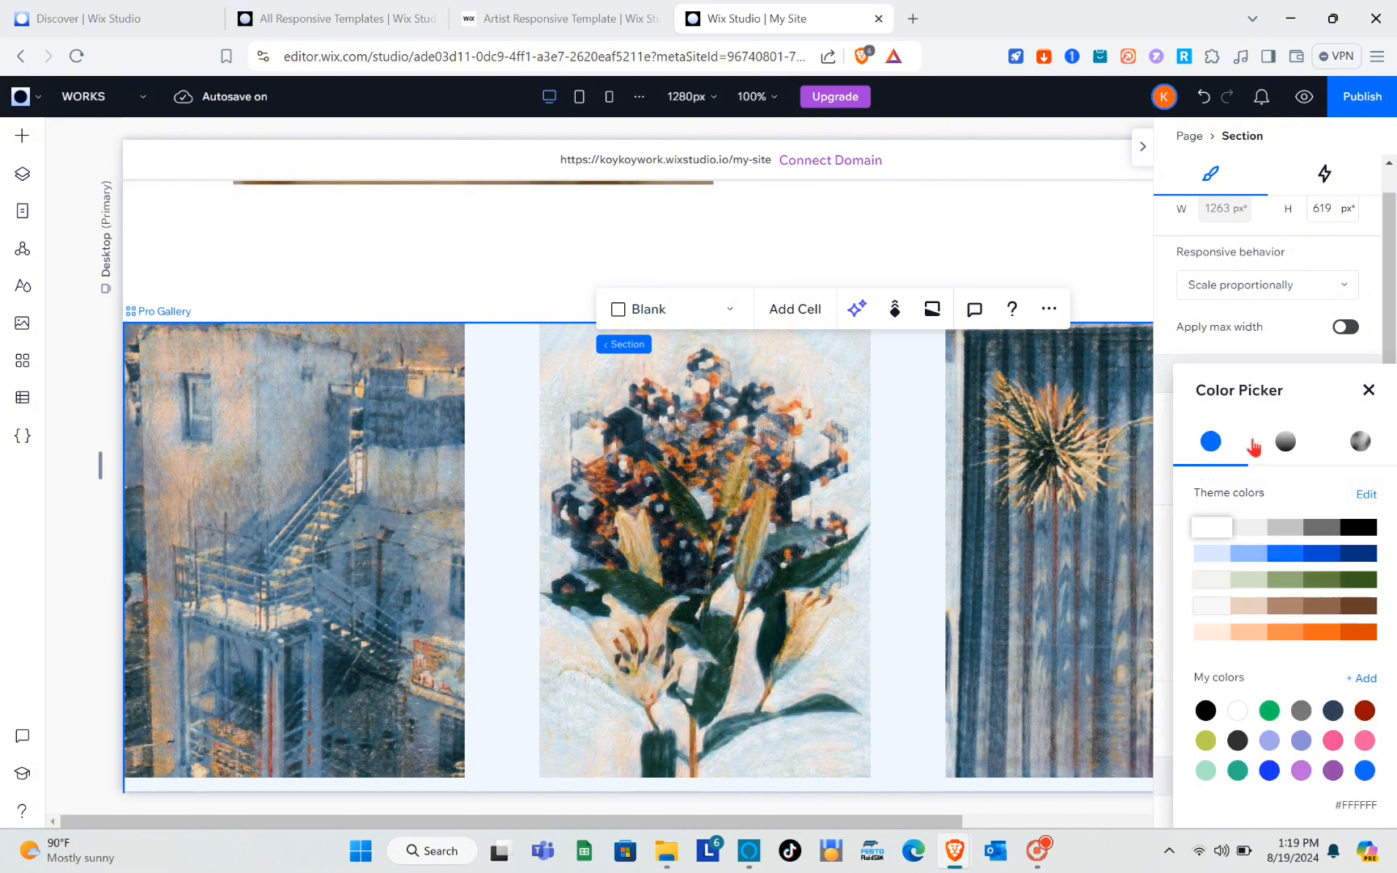
click(1317, 530)
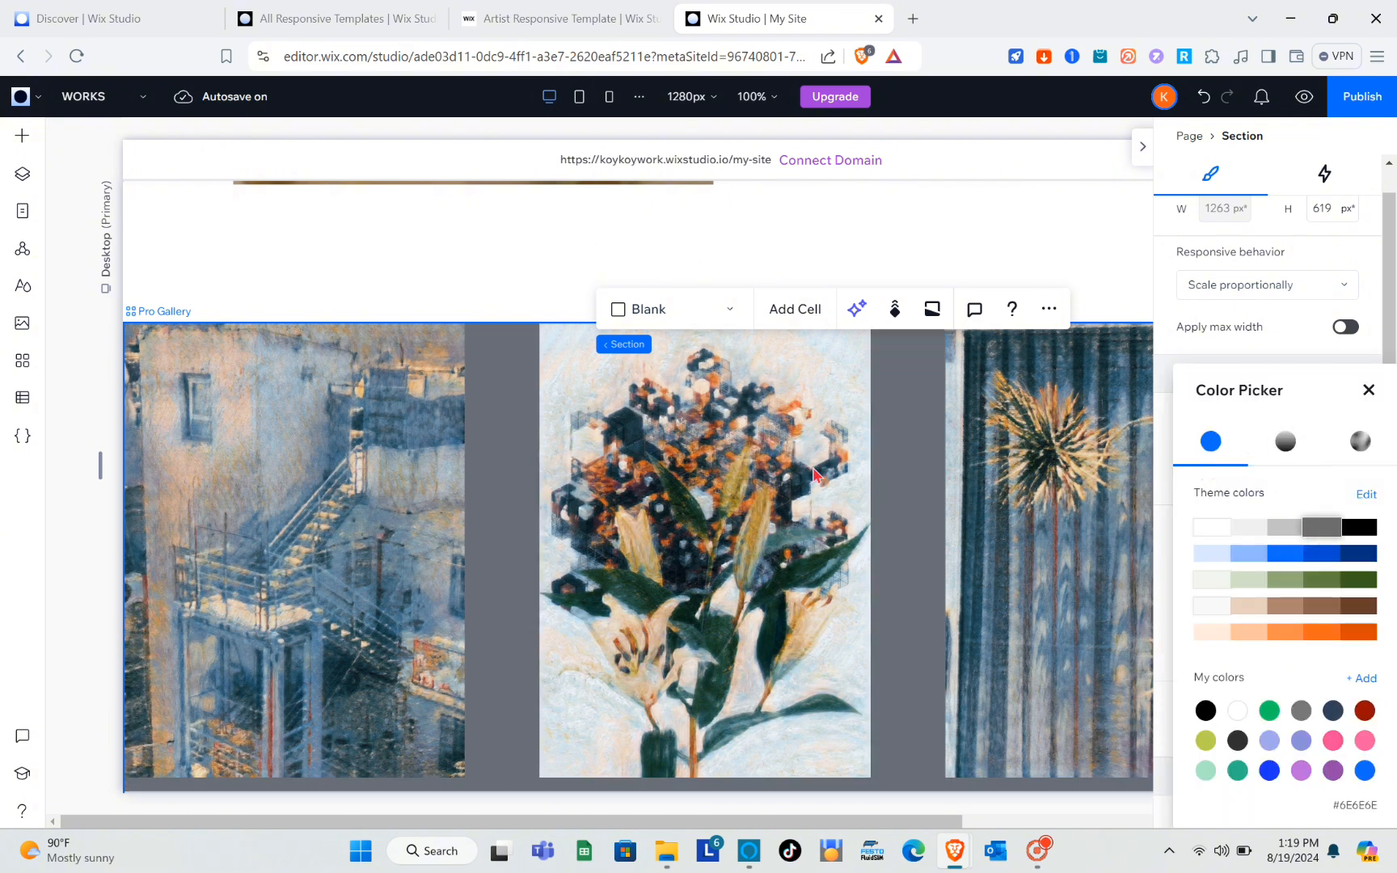
click(1301, 345)
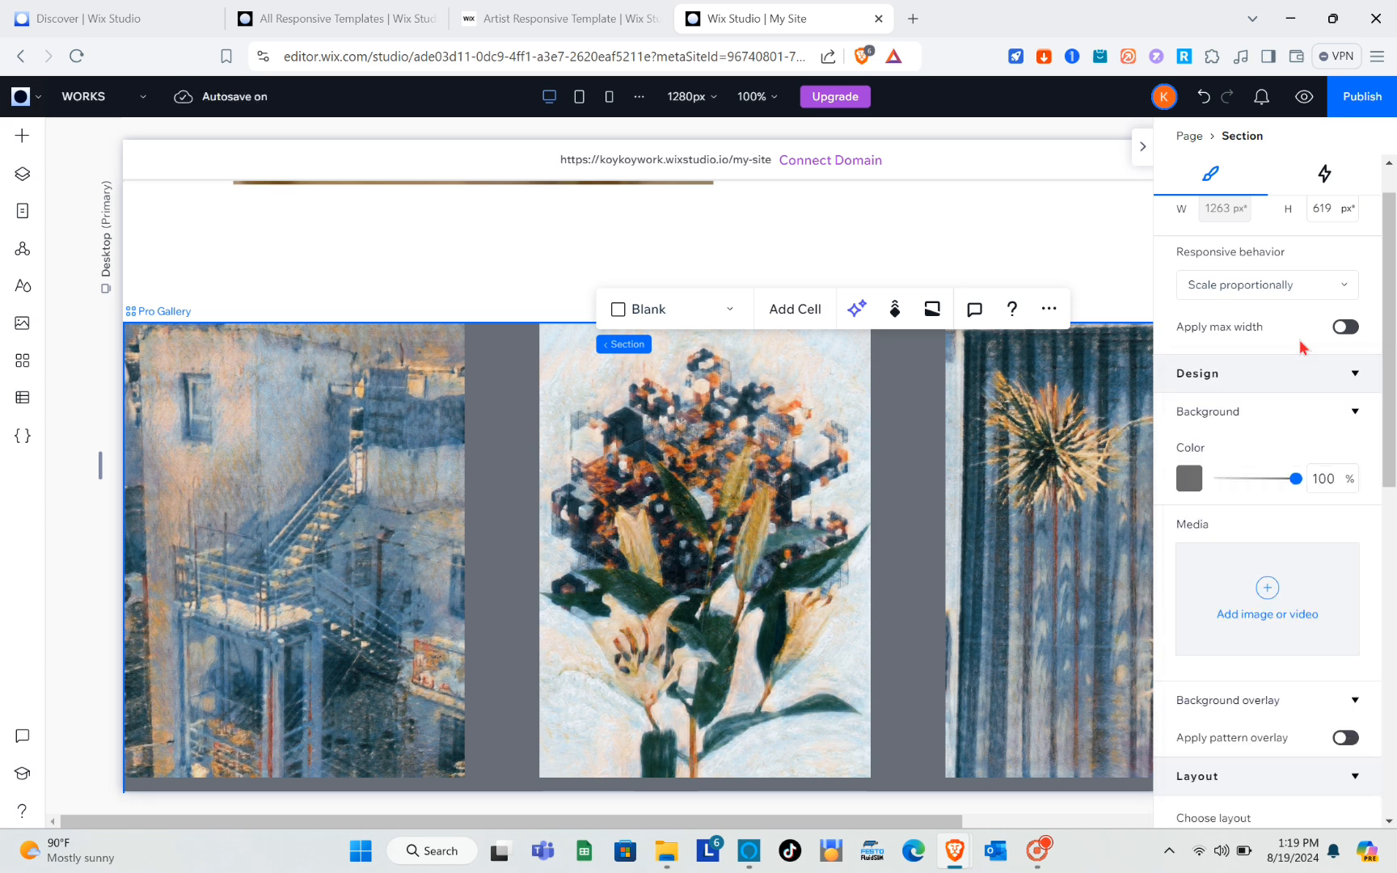
scroll(1251, 561, down, 3)
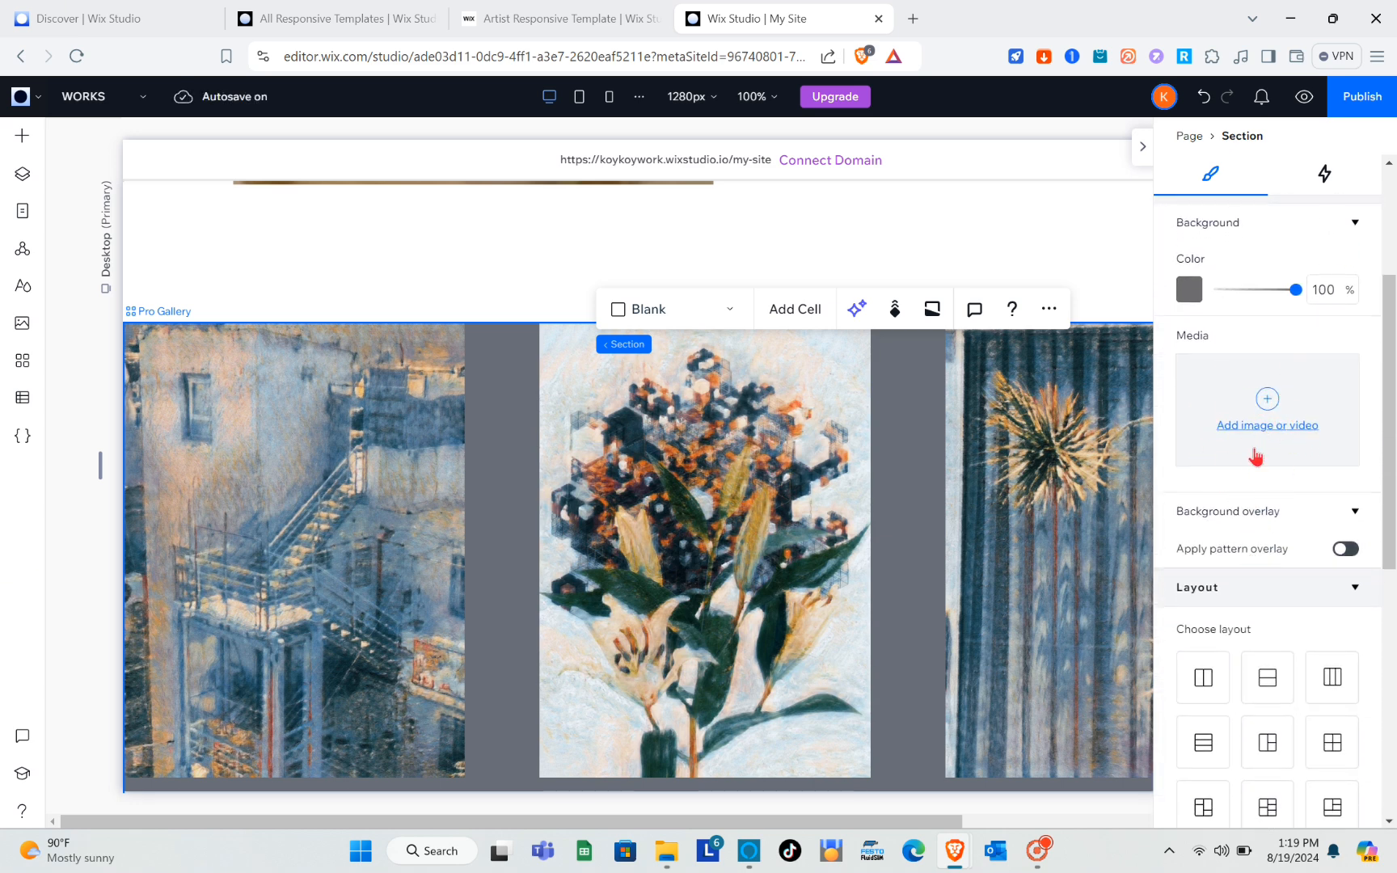
scroll(1268, 412, down, 4)
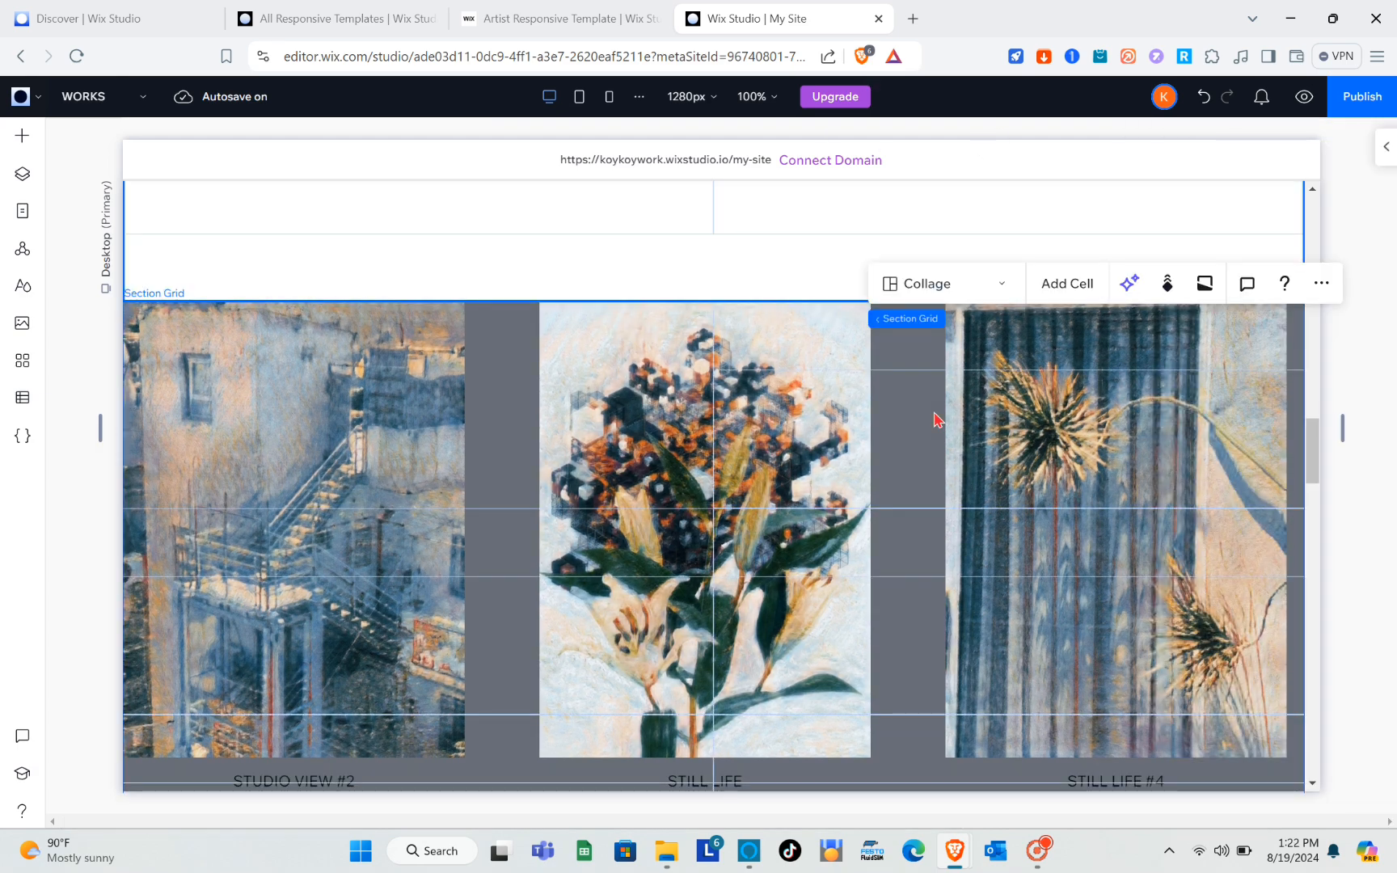
Set the background color of the section holding the STUDIO VIEW #3 artwork to the theme's light brown, #A9806F.
scroll(935, 418, down, 10)
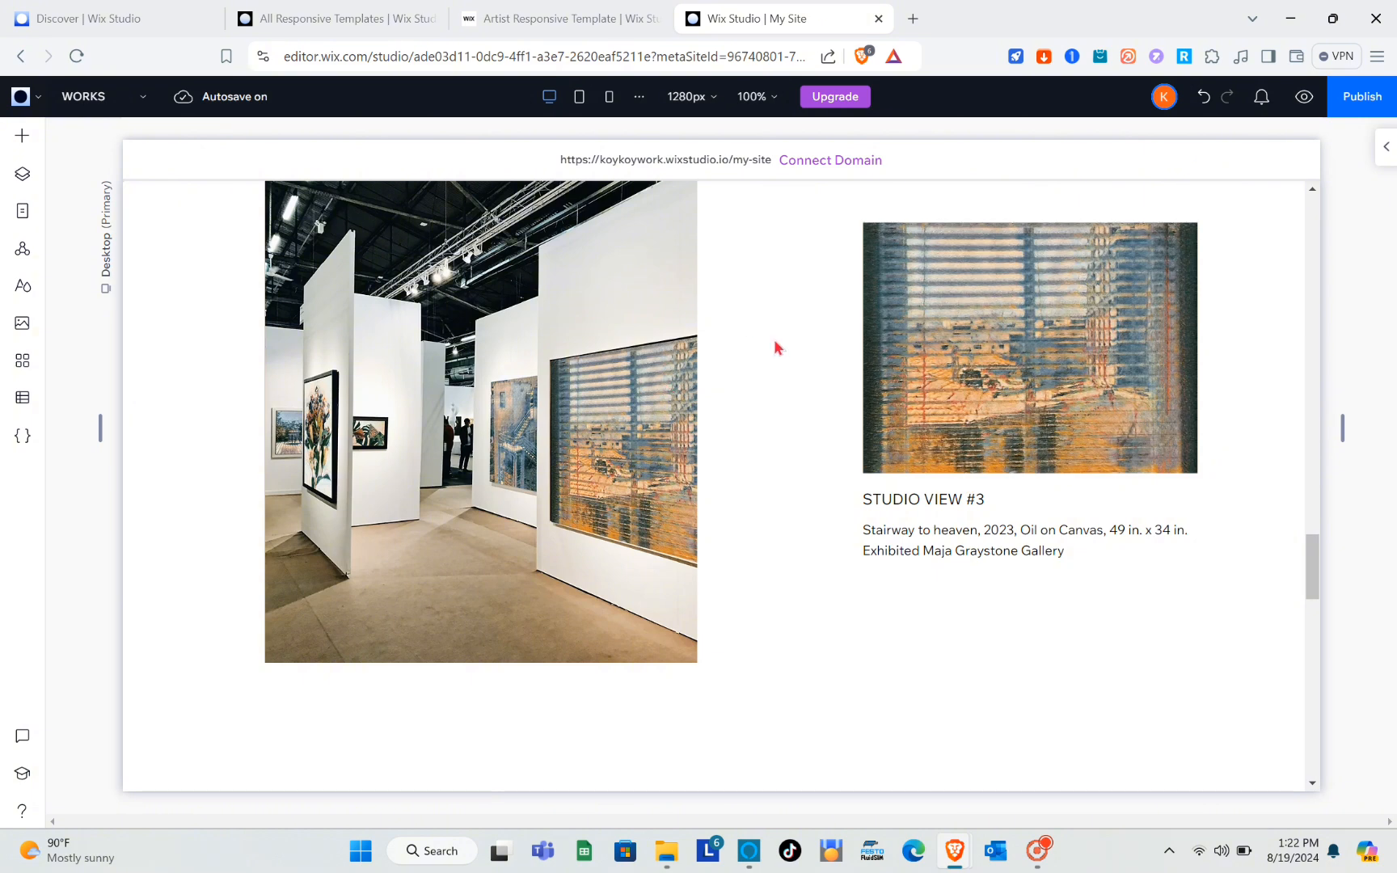
click(591, 402)
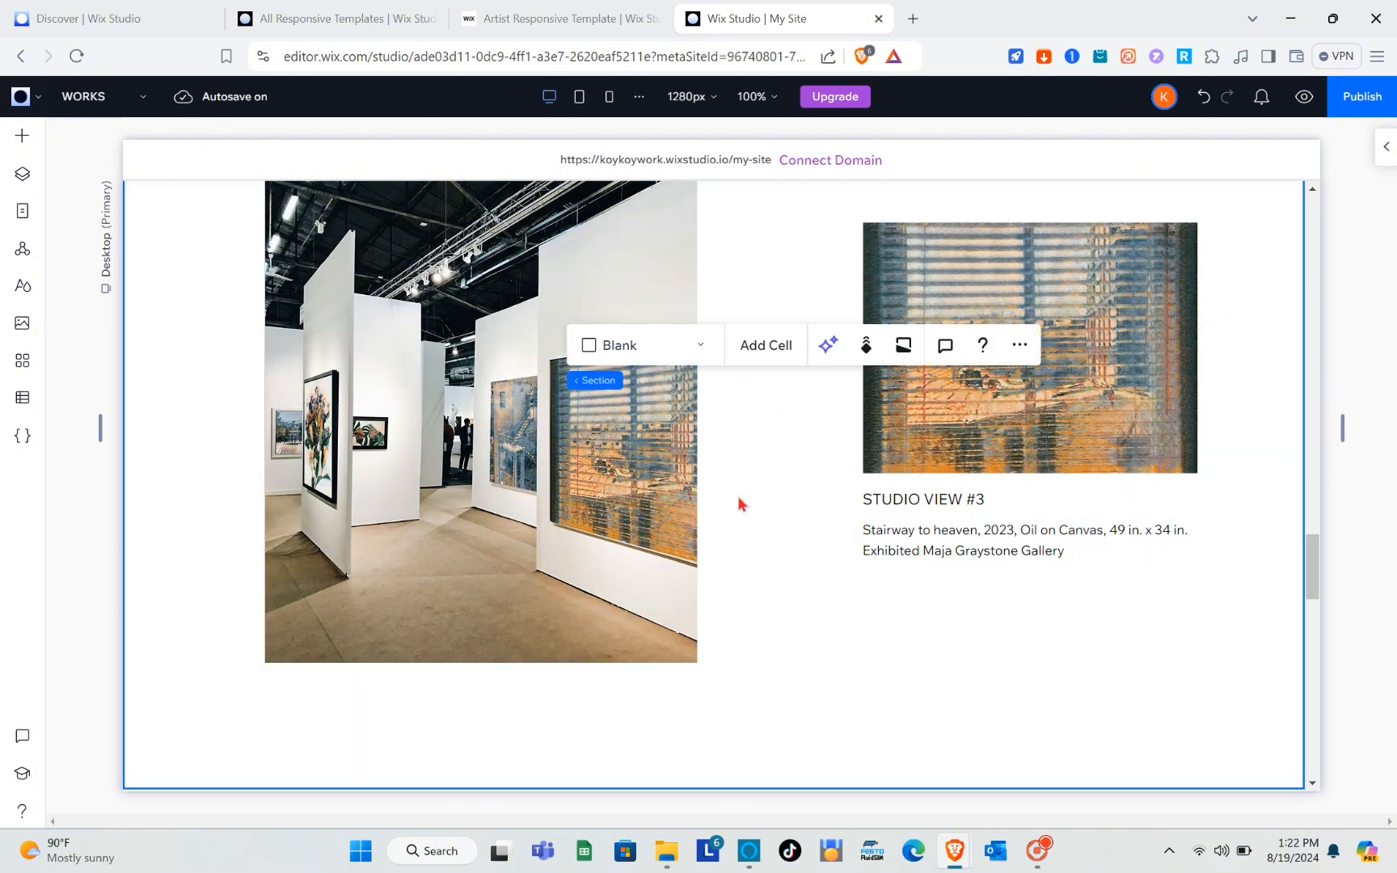
scroll(737, 508, up, 1)
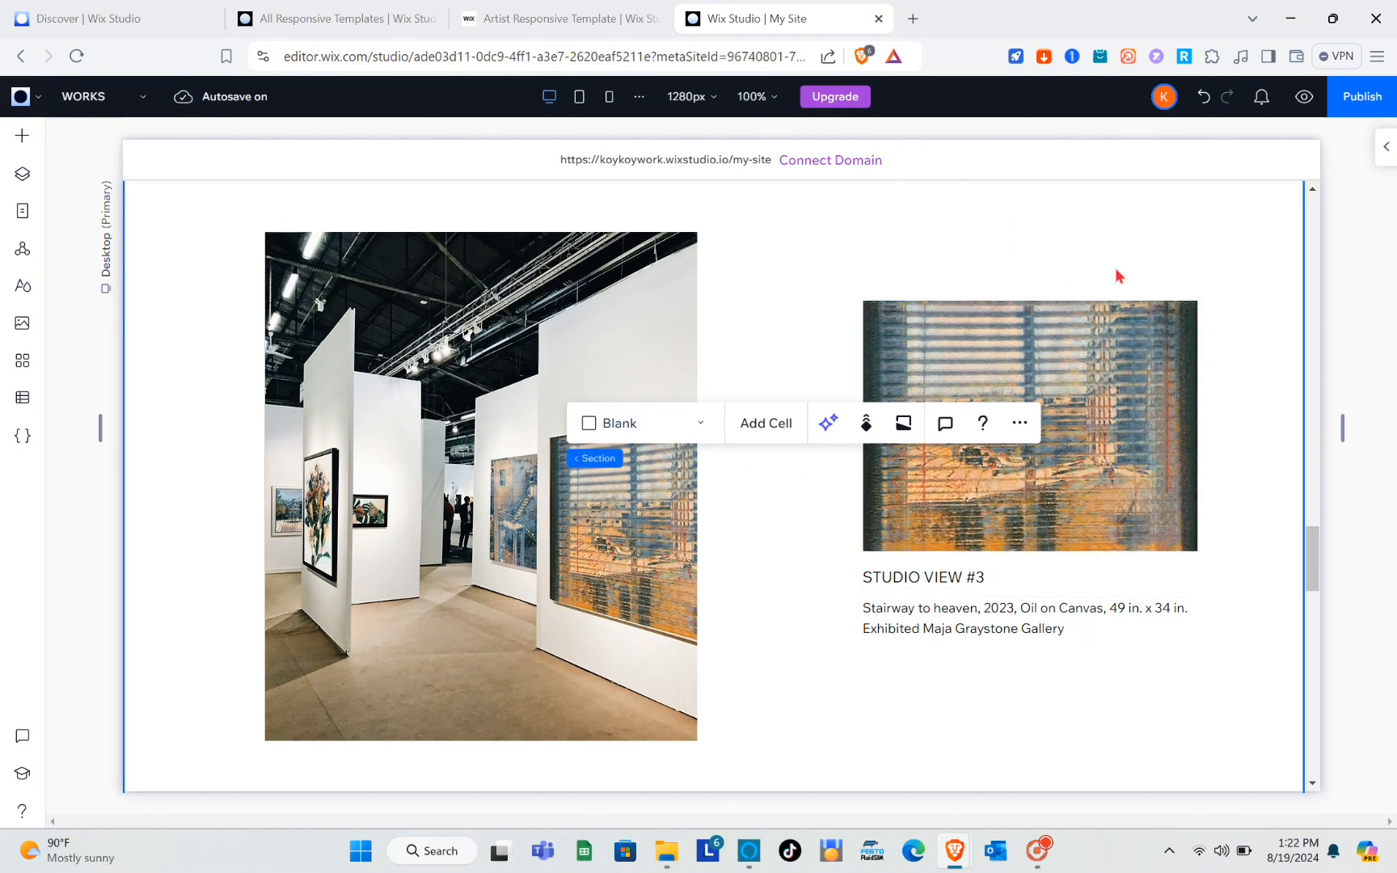
click(1382, 152)
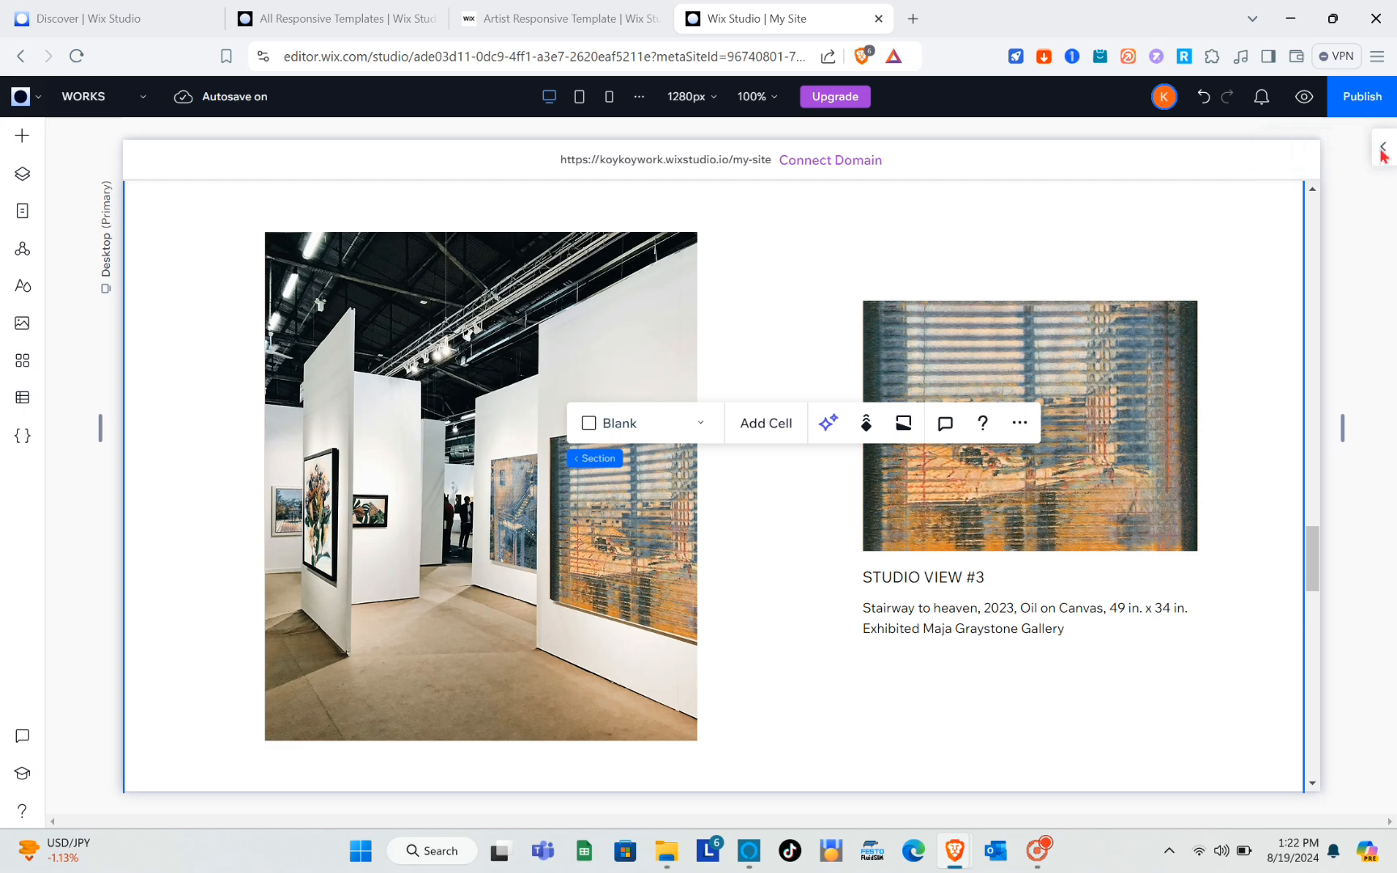
scroll(1274, 501, down, 5)
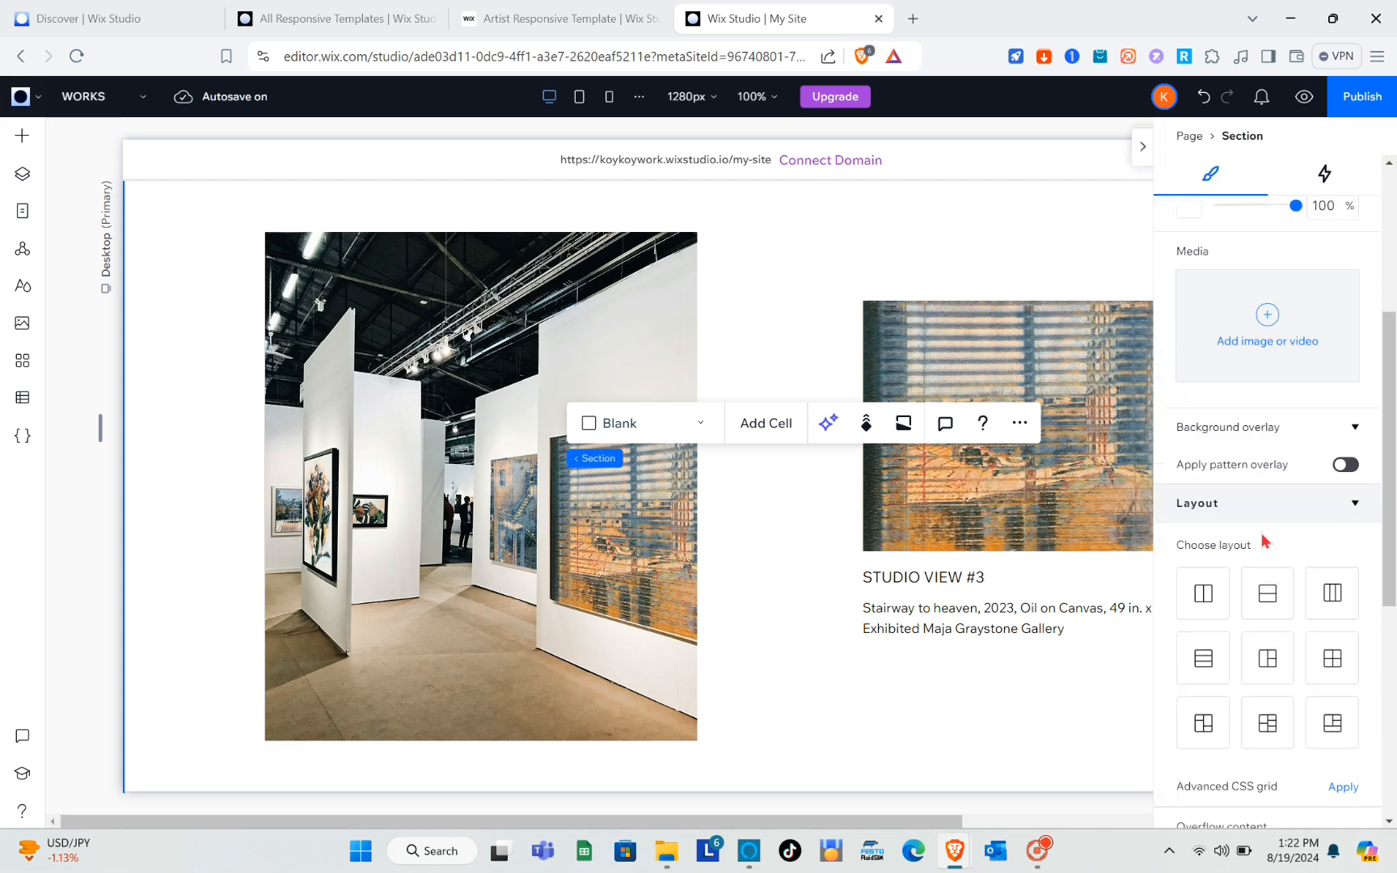
scroll(1280, 546, up, 5)
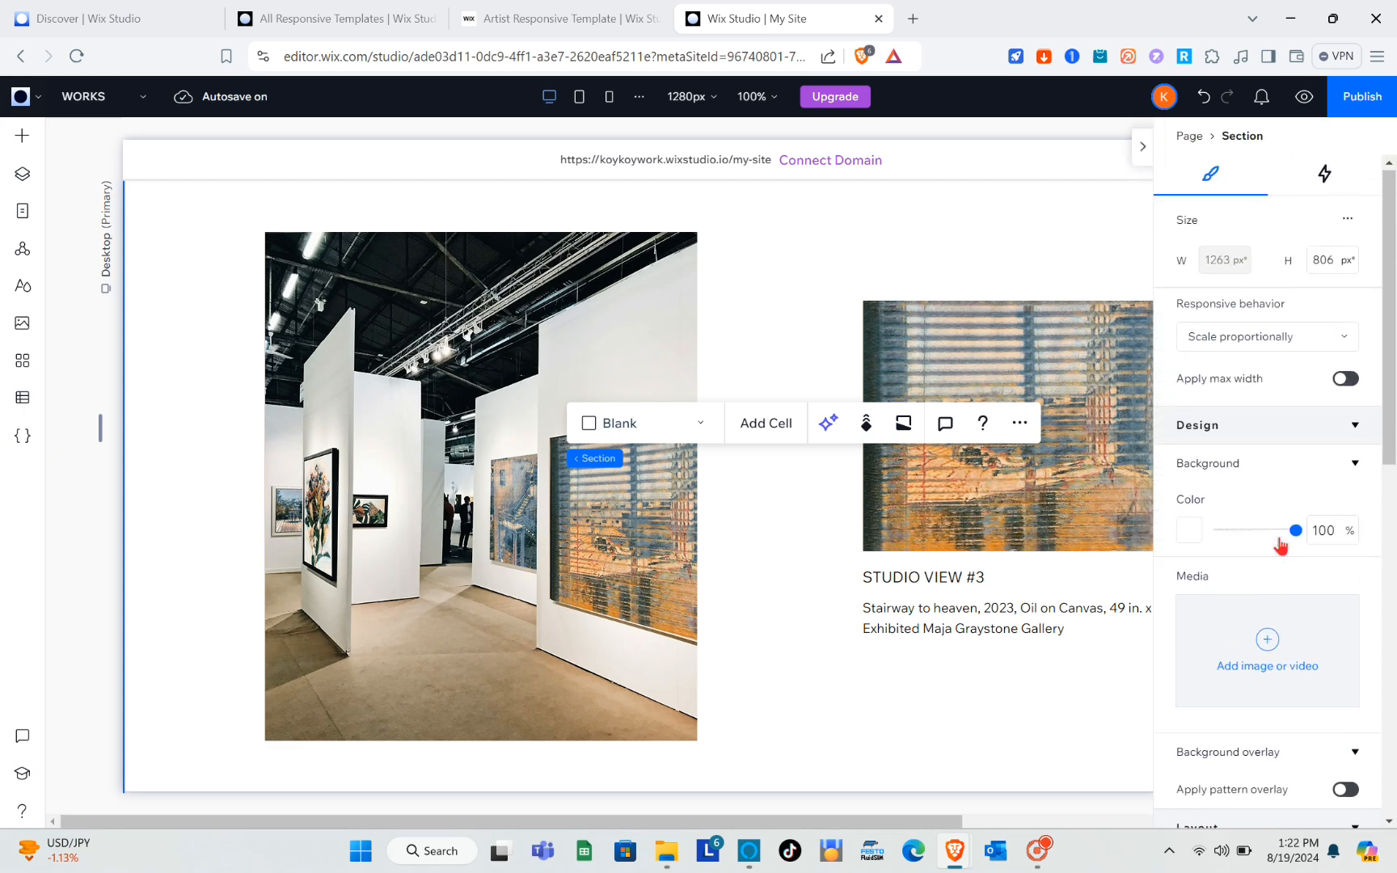
click(1189, 531)
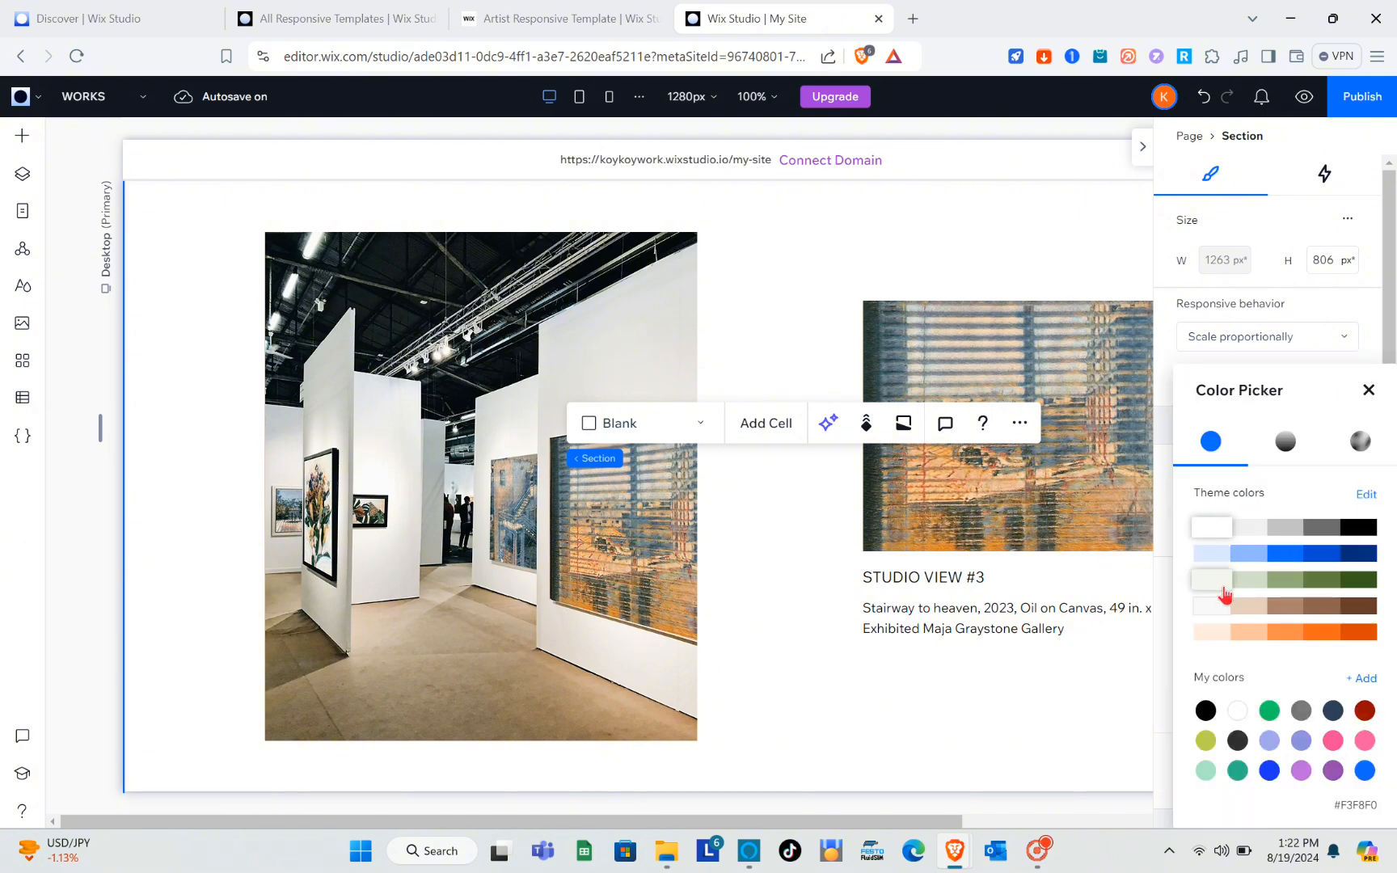
click(1254, 612)
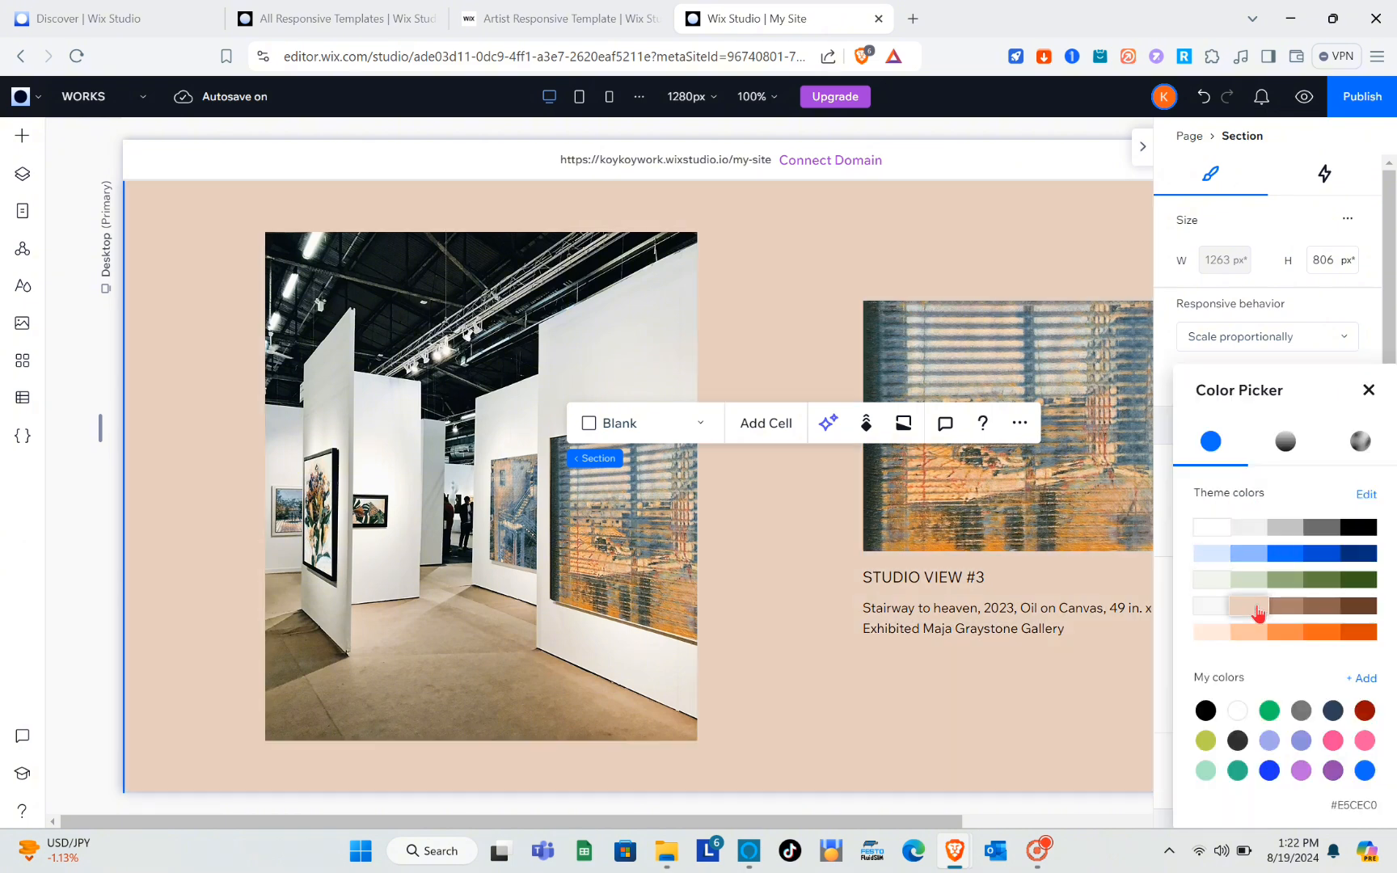
click(1283, 608)
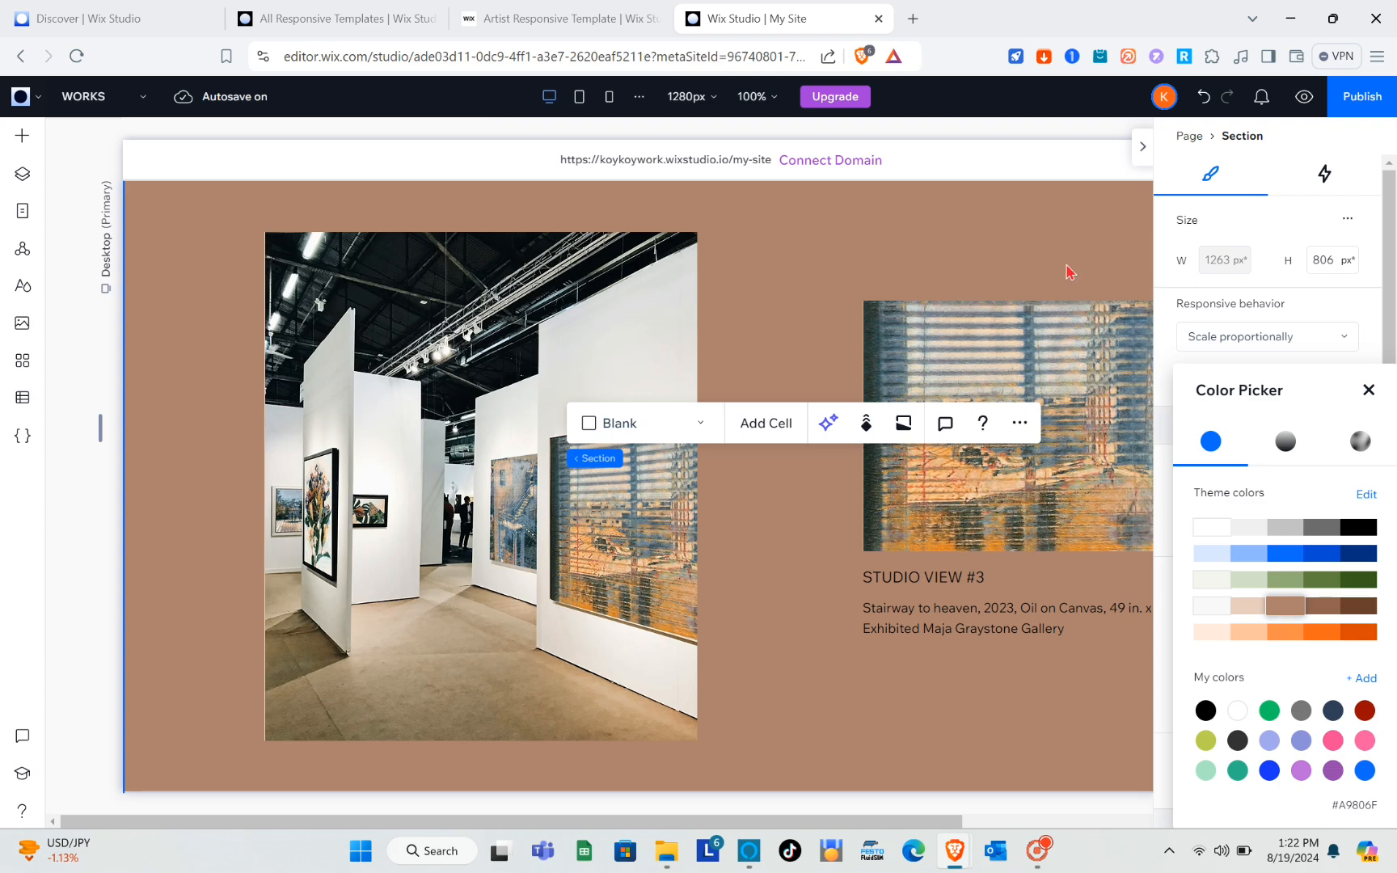
click(1065, 270)
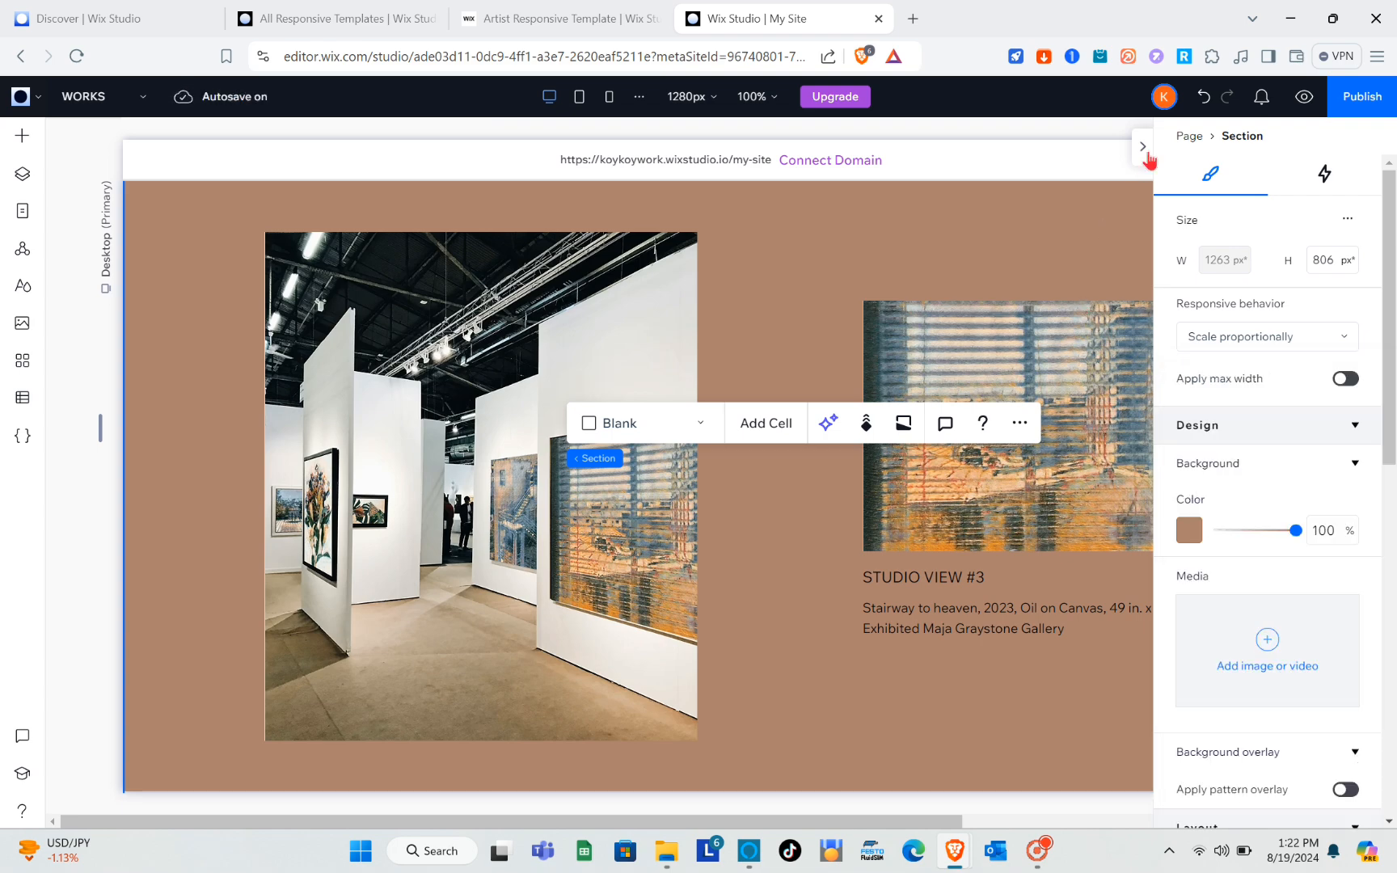
click(1142, 147)
Delete the STILL LIFE title below the gallery-wall picture and open the Stairway to heaven caption beneath it for editing.
scroll(992, 475, down, 10)
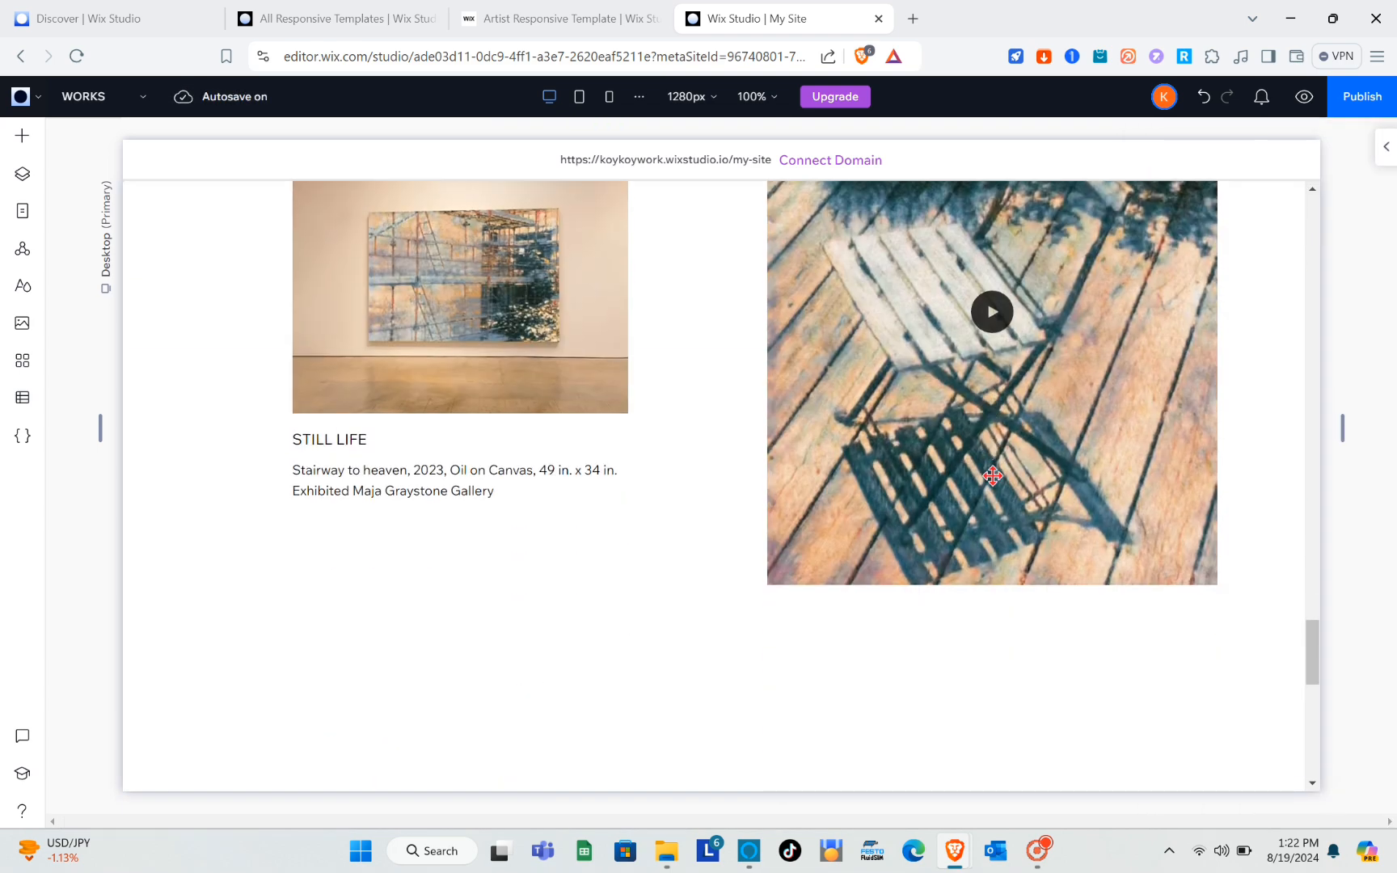
click(351, 442)
click(353, 442)
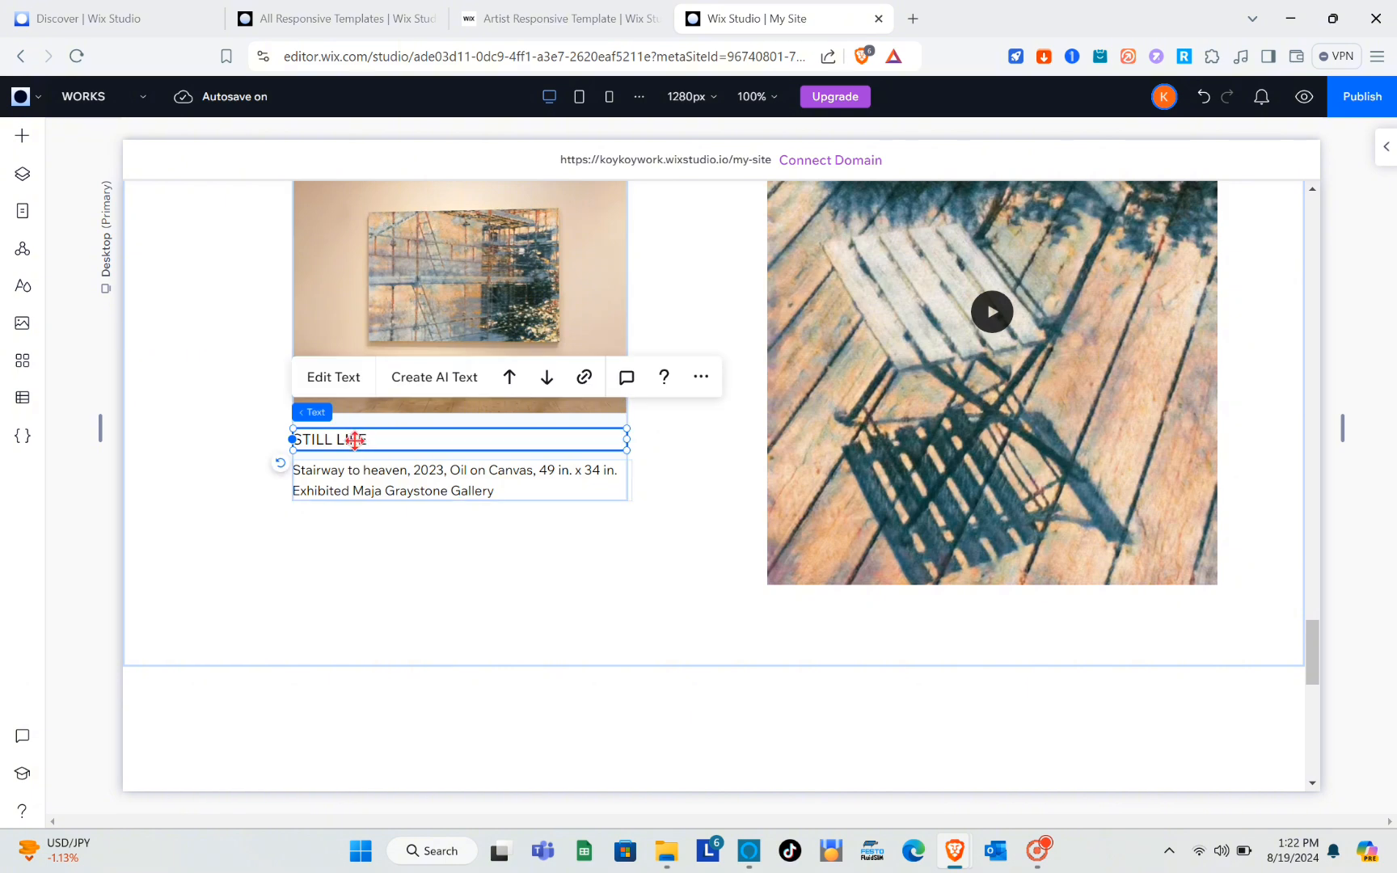
key(Delete)
click(355, 440)
click(355, 439)
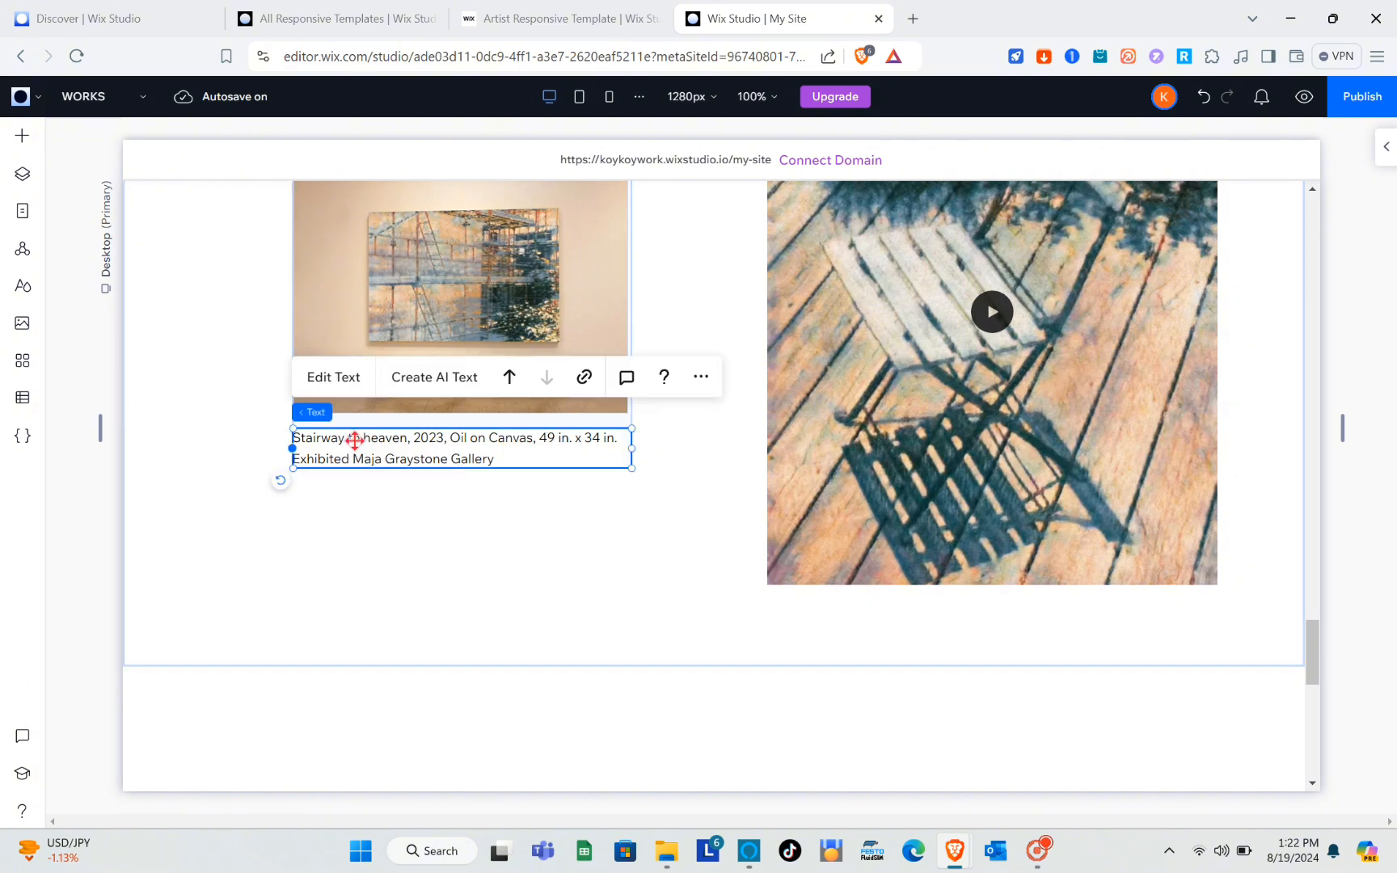
double_click(396, 455)
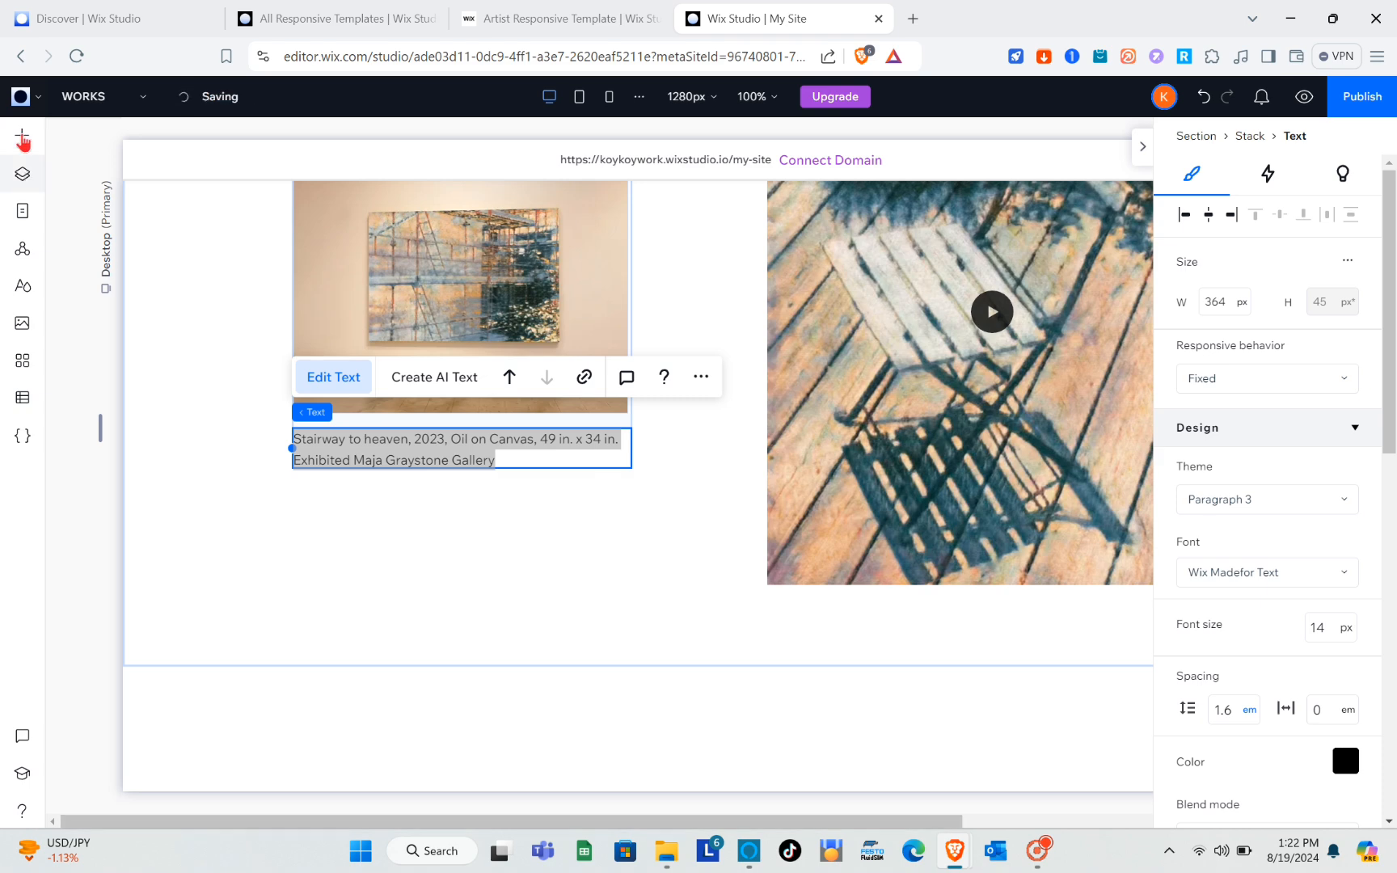
Add the styled blue gradient Contact Us button and place it below the Stairway to heaven caption at about X 203, Y 656.
click(20, 139)
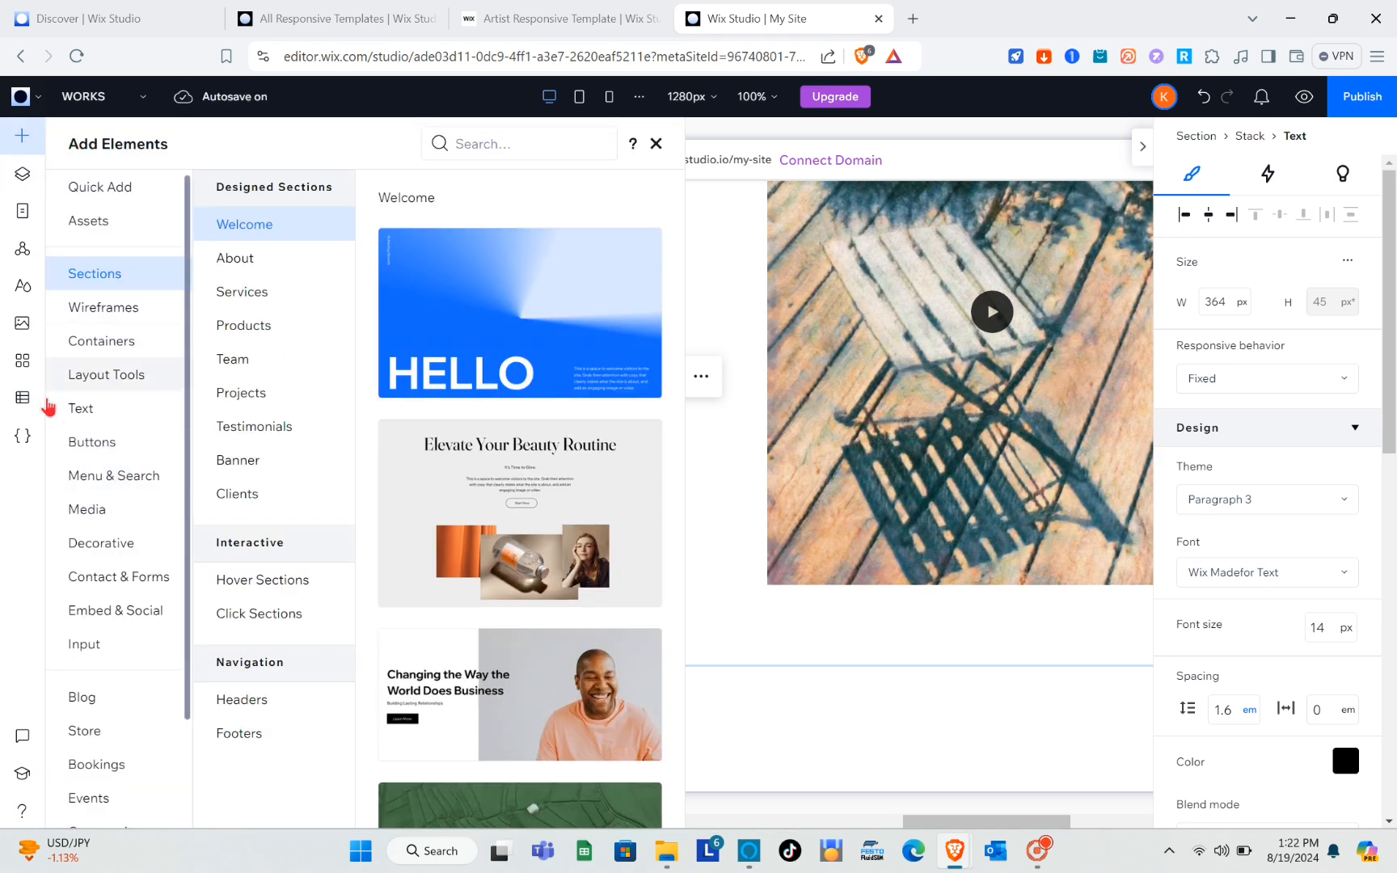
click(106, 421)
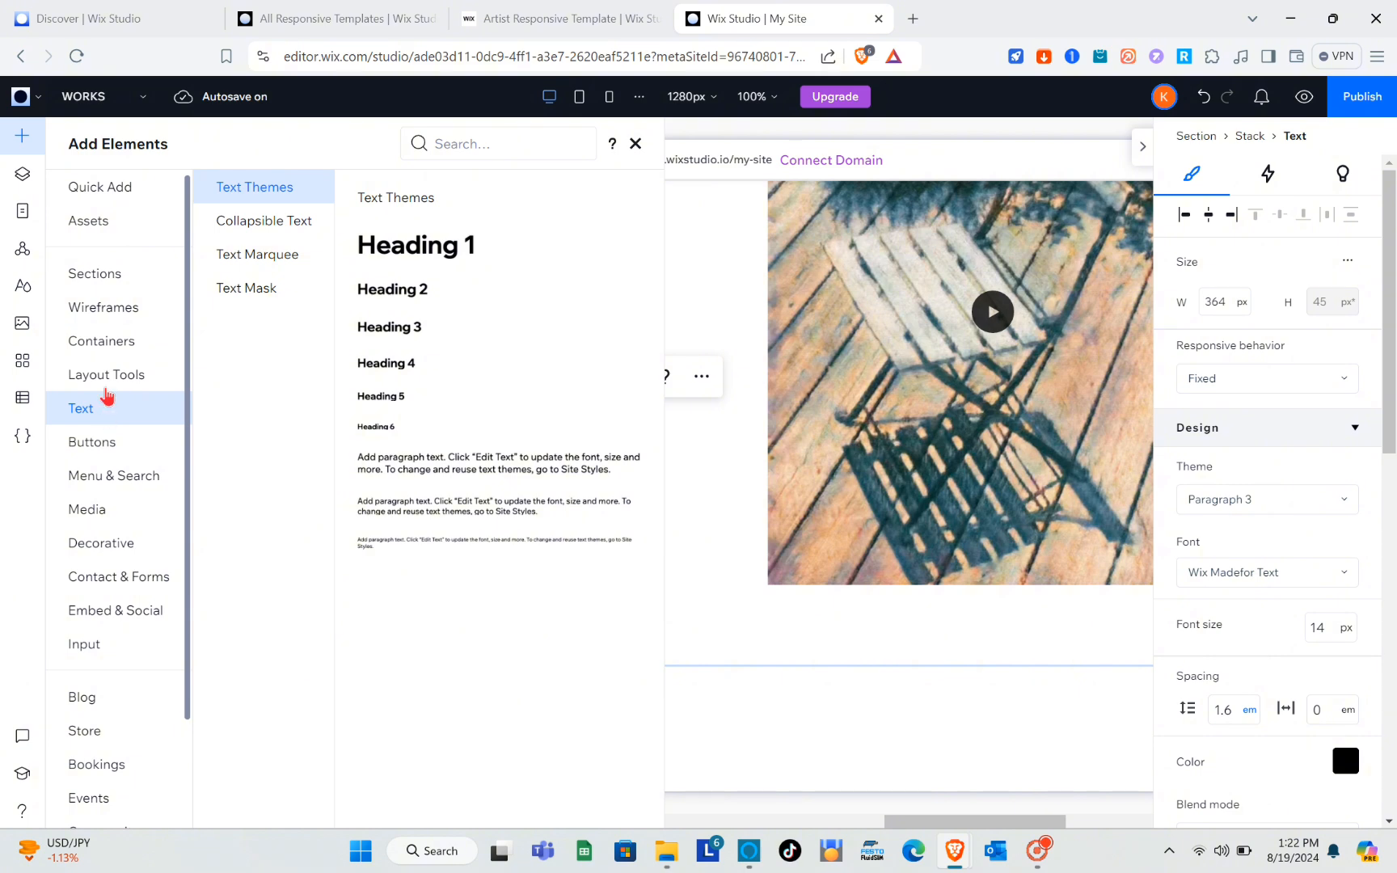
click(93, 446)
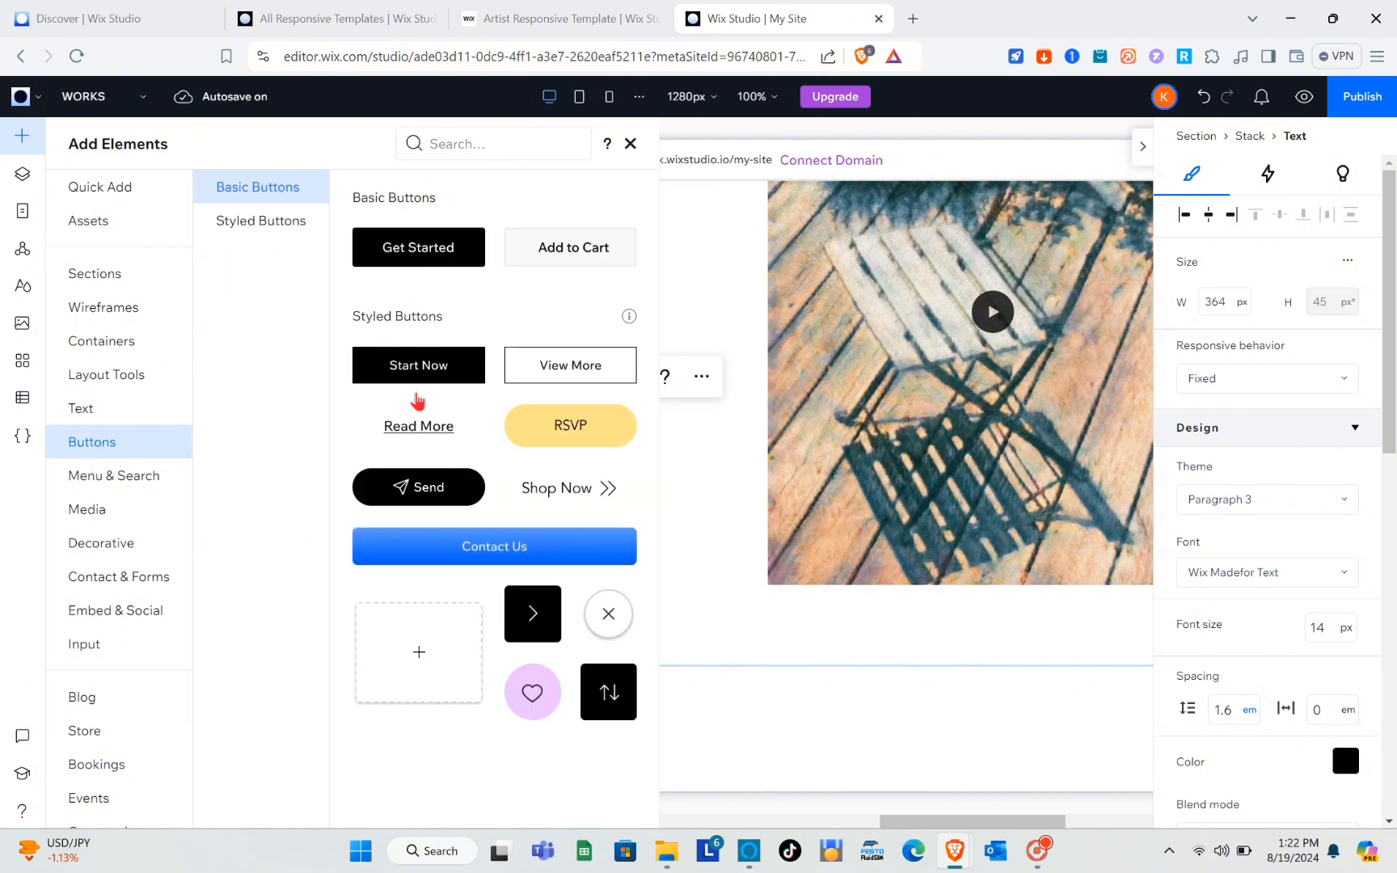
drag(487, 546, 506, 461)
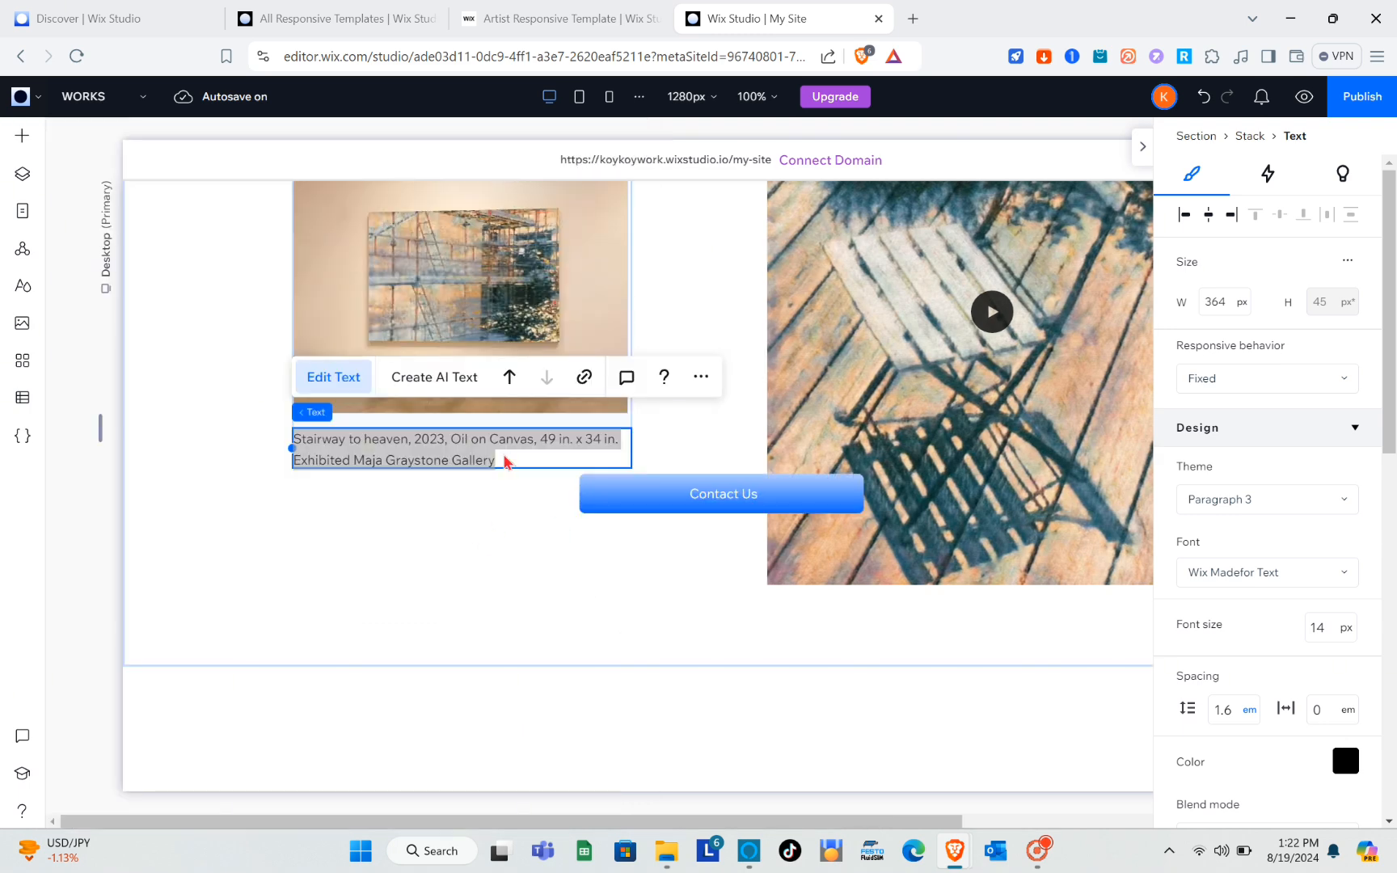
click(718, 507)
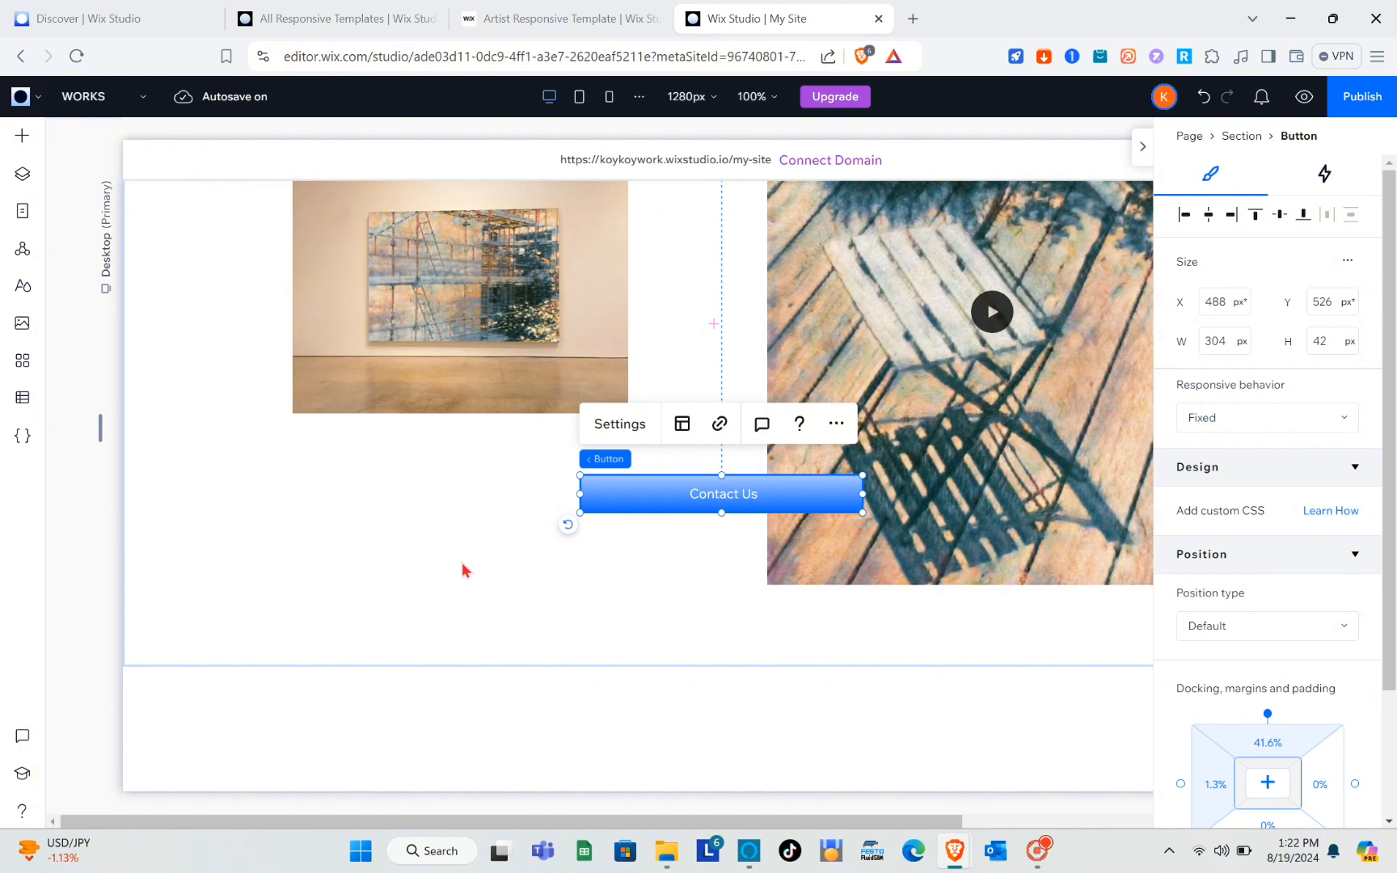
drag(685, 492, 677, 514)
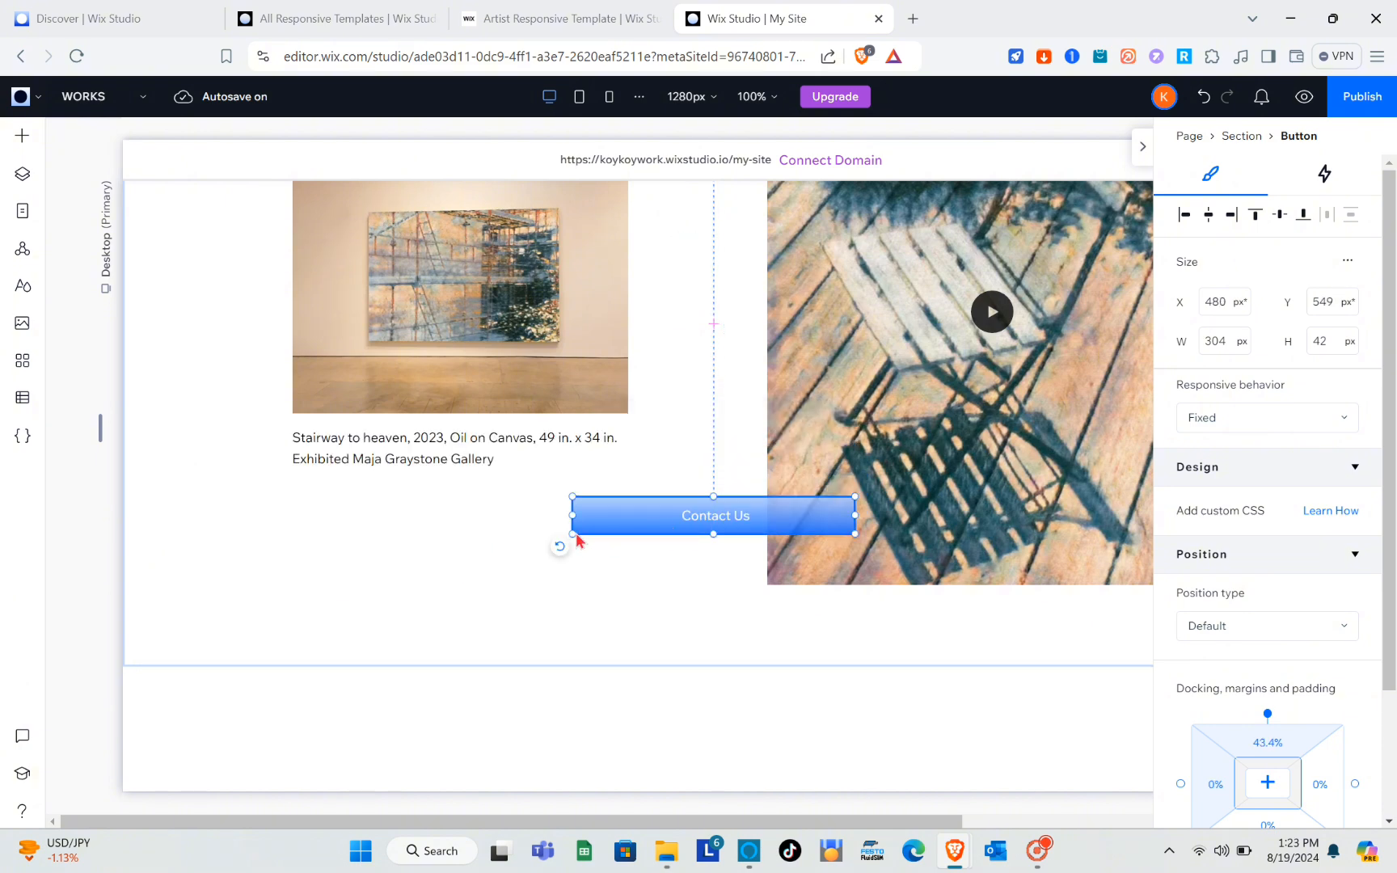
drag(561, 545, 377, 606)
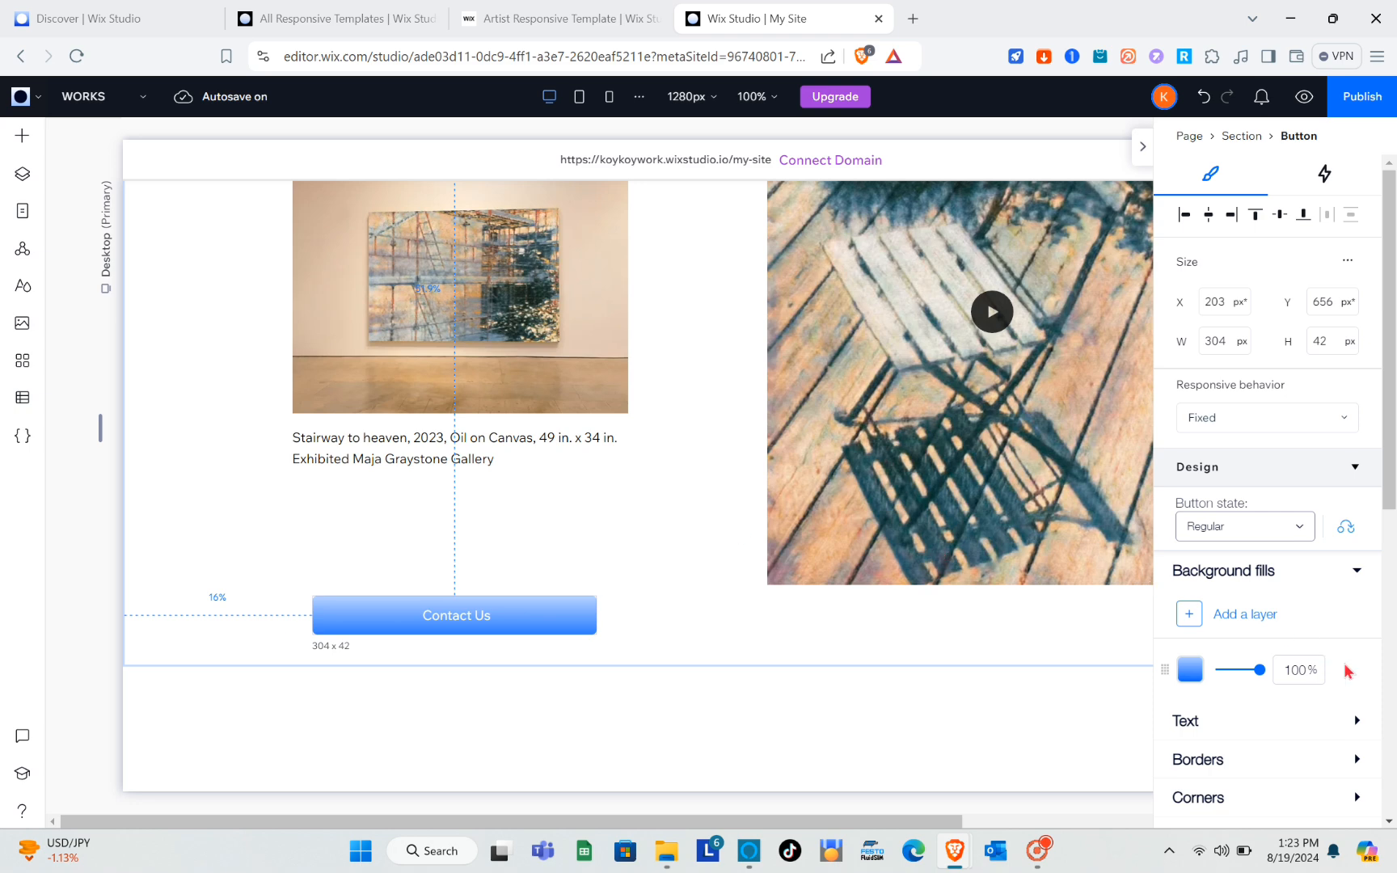
Change the Contact Us button's background fill from the gradient to the theme's solid brown, #8B614F.
click(1188, 671)
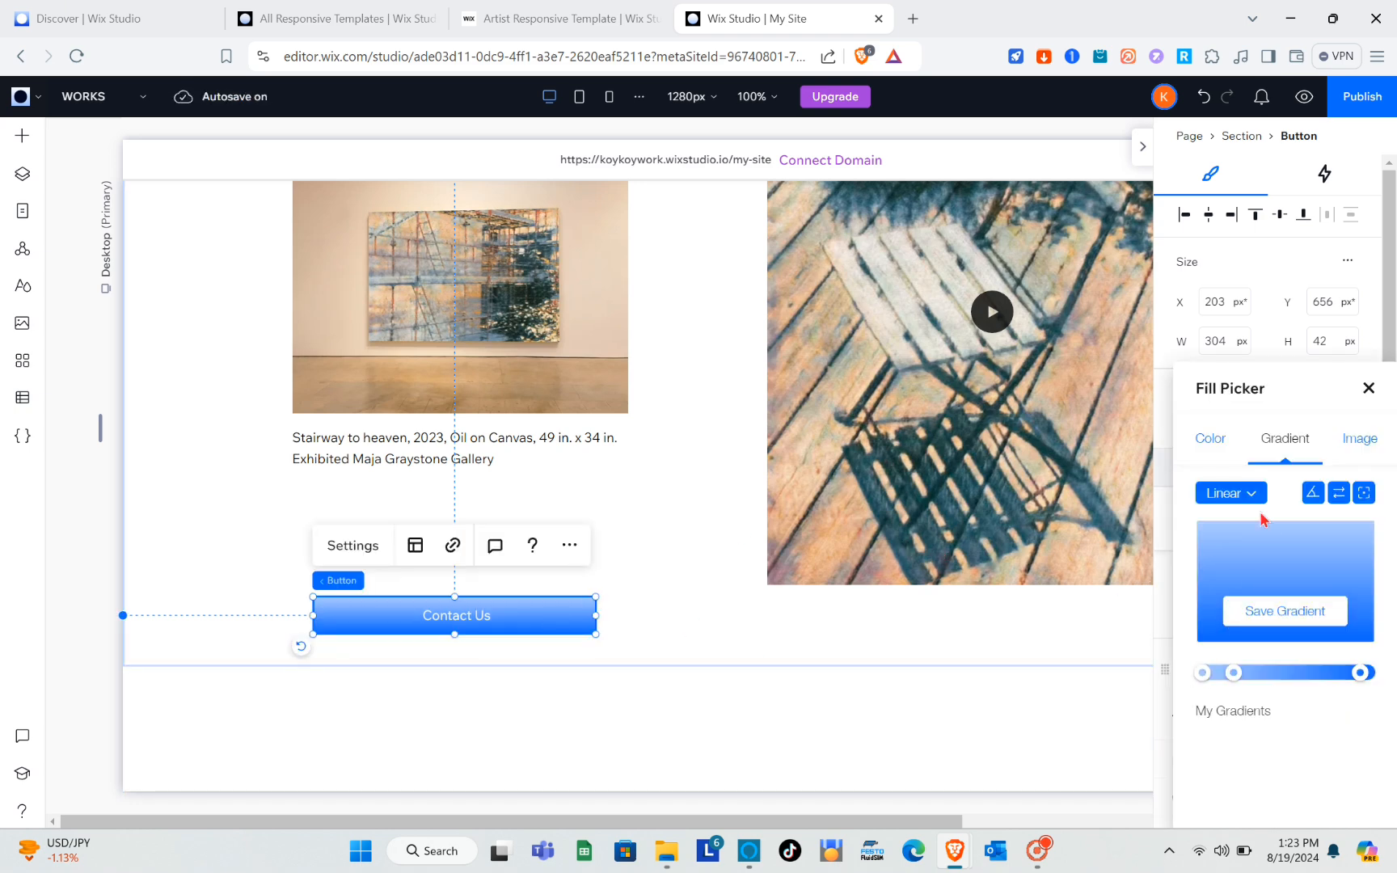
click(1210, 444)
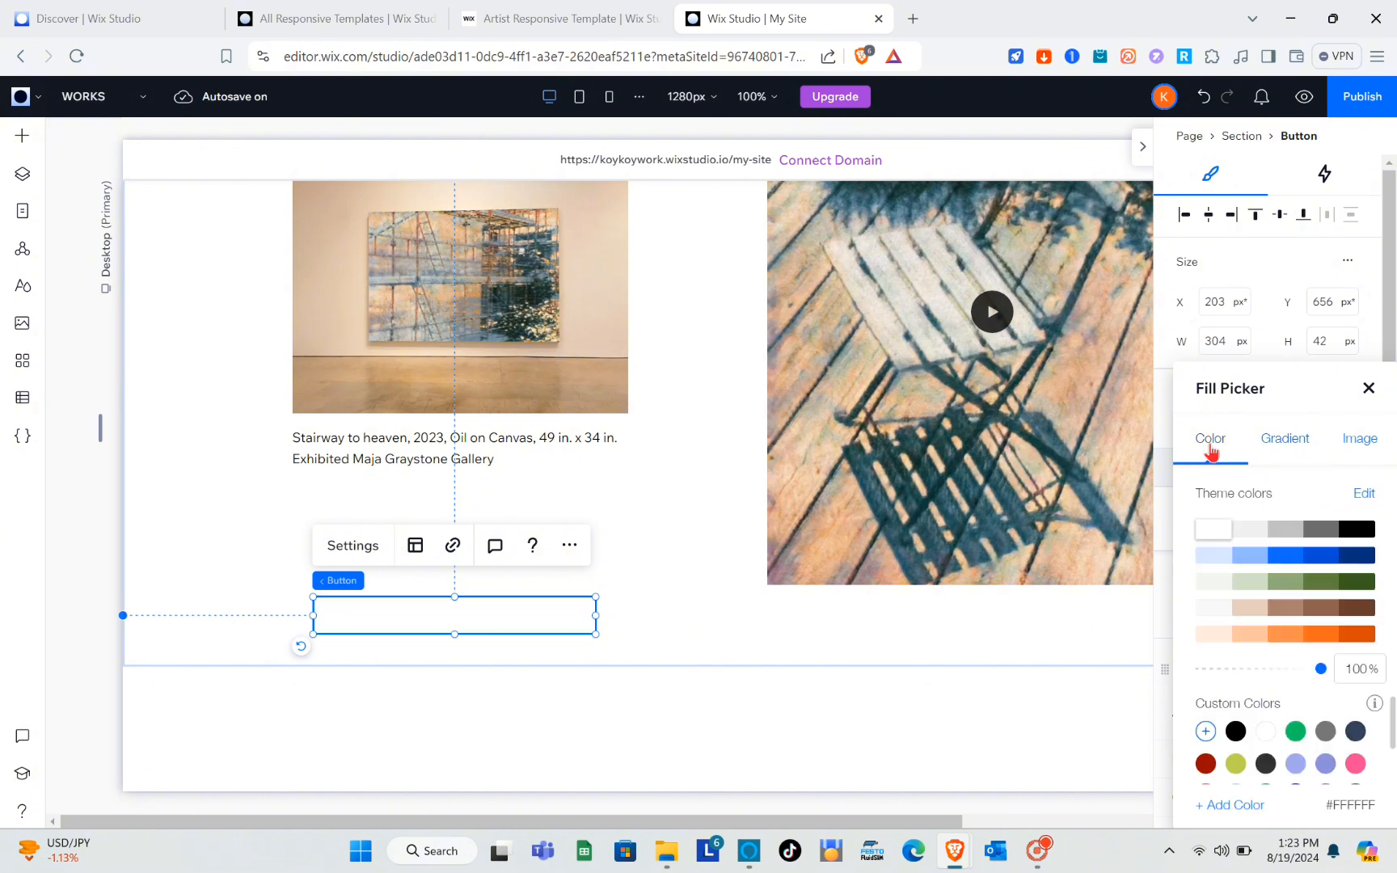
click(1270, 530)
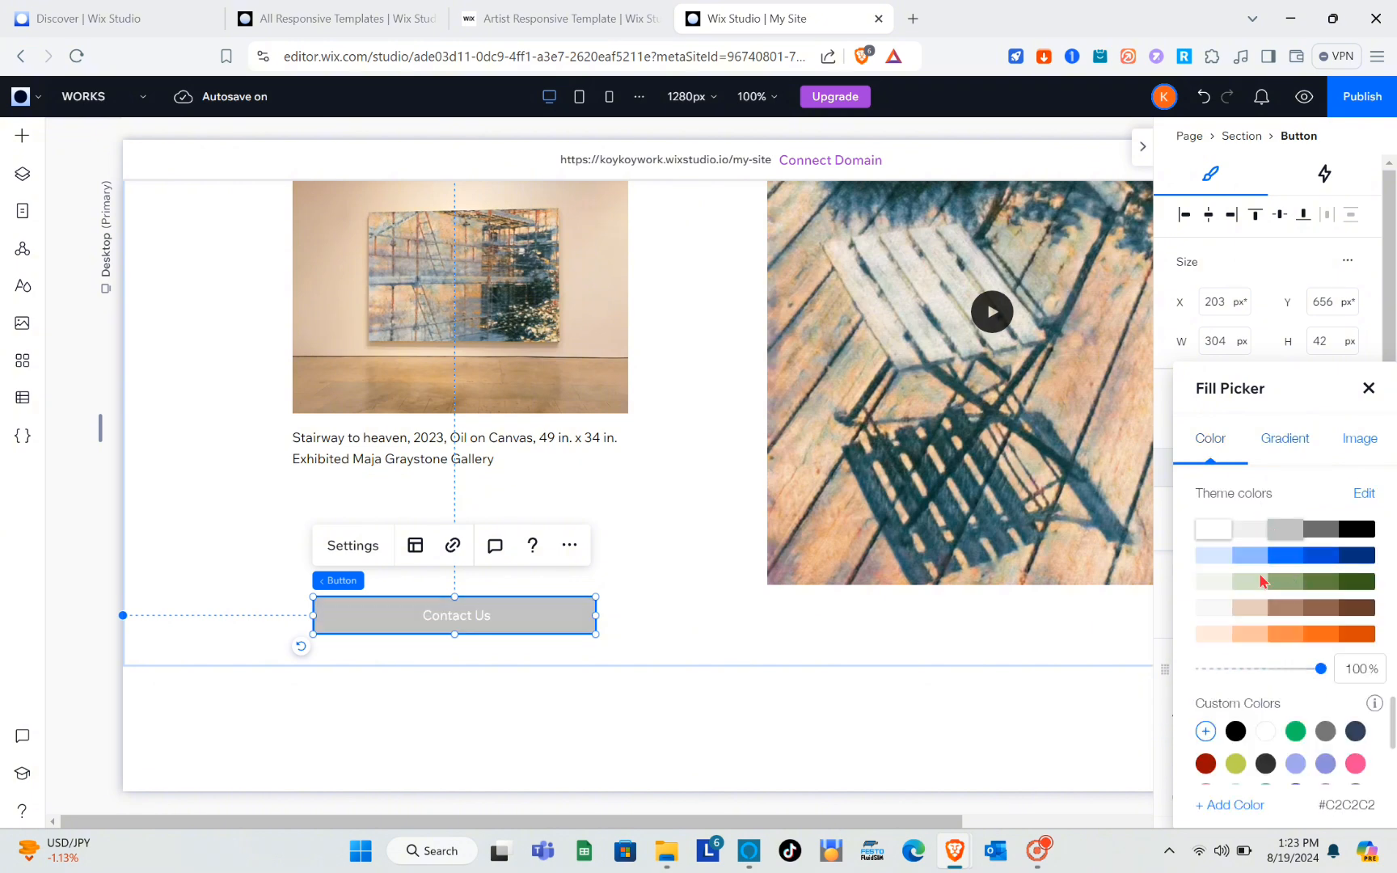
click(1301, 632)
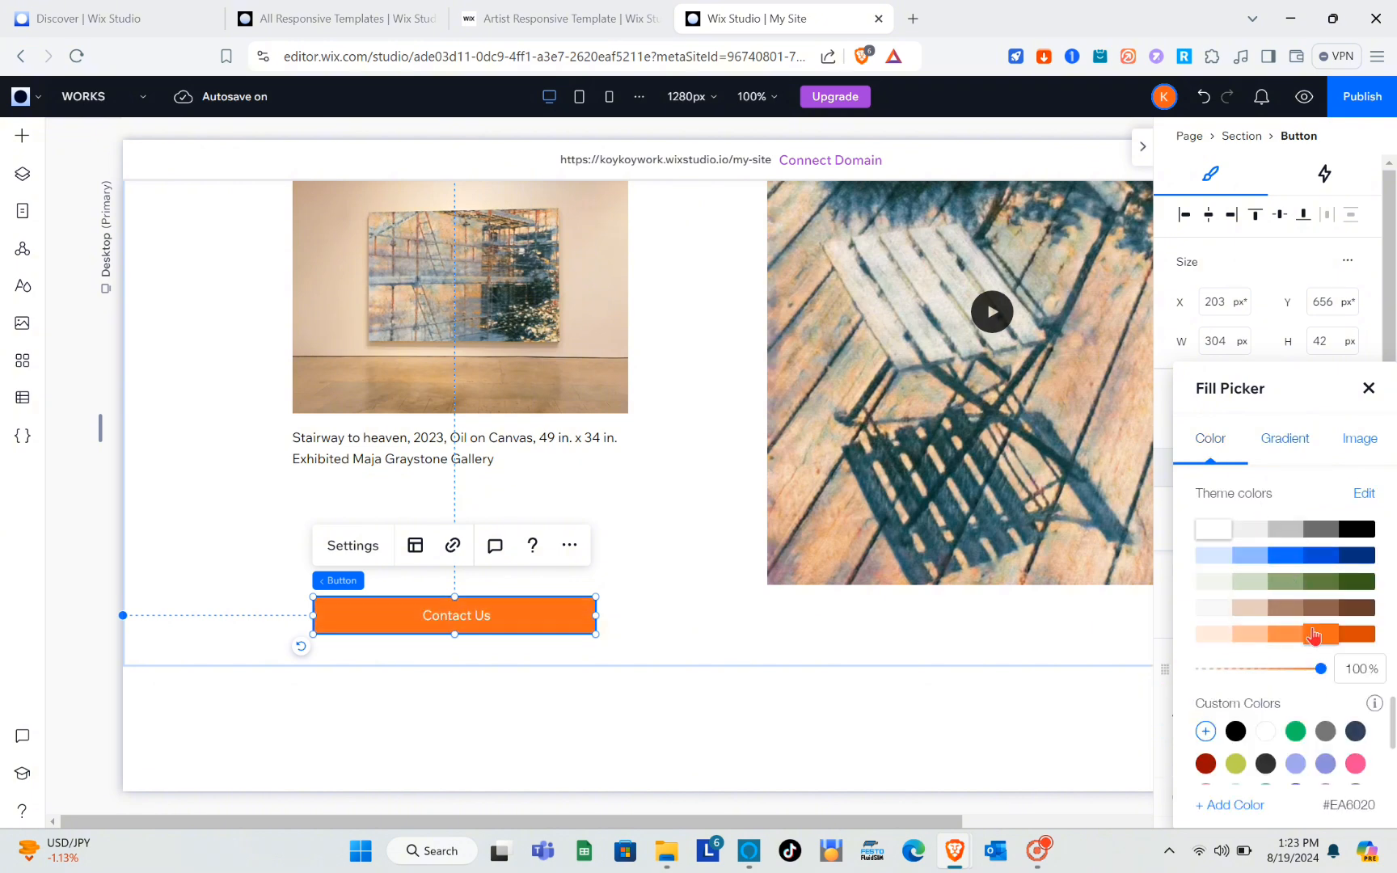
click(1321, 611)
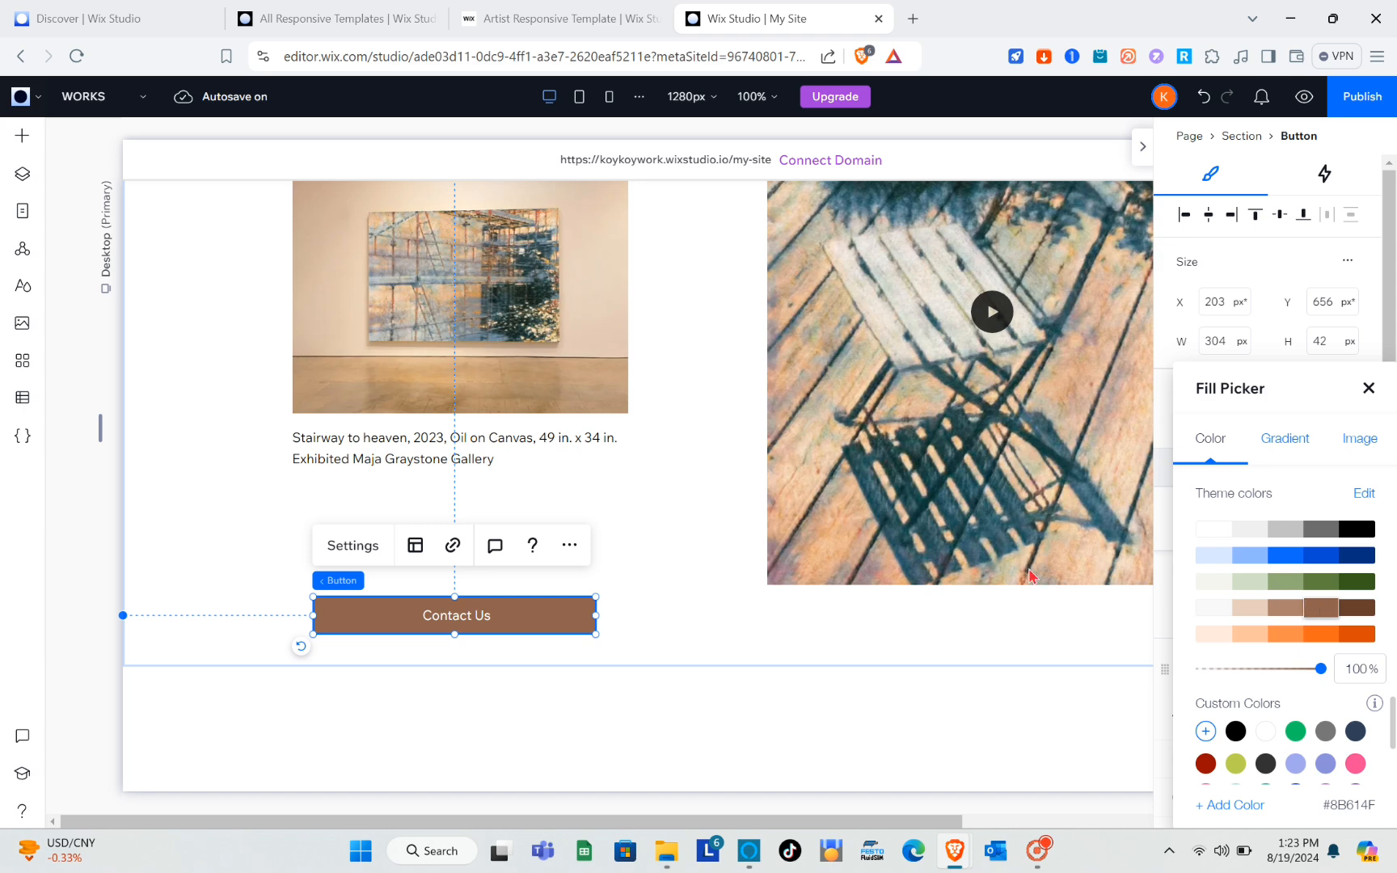
key(Escape)
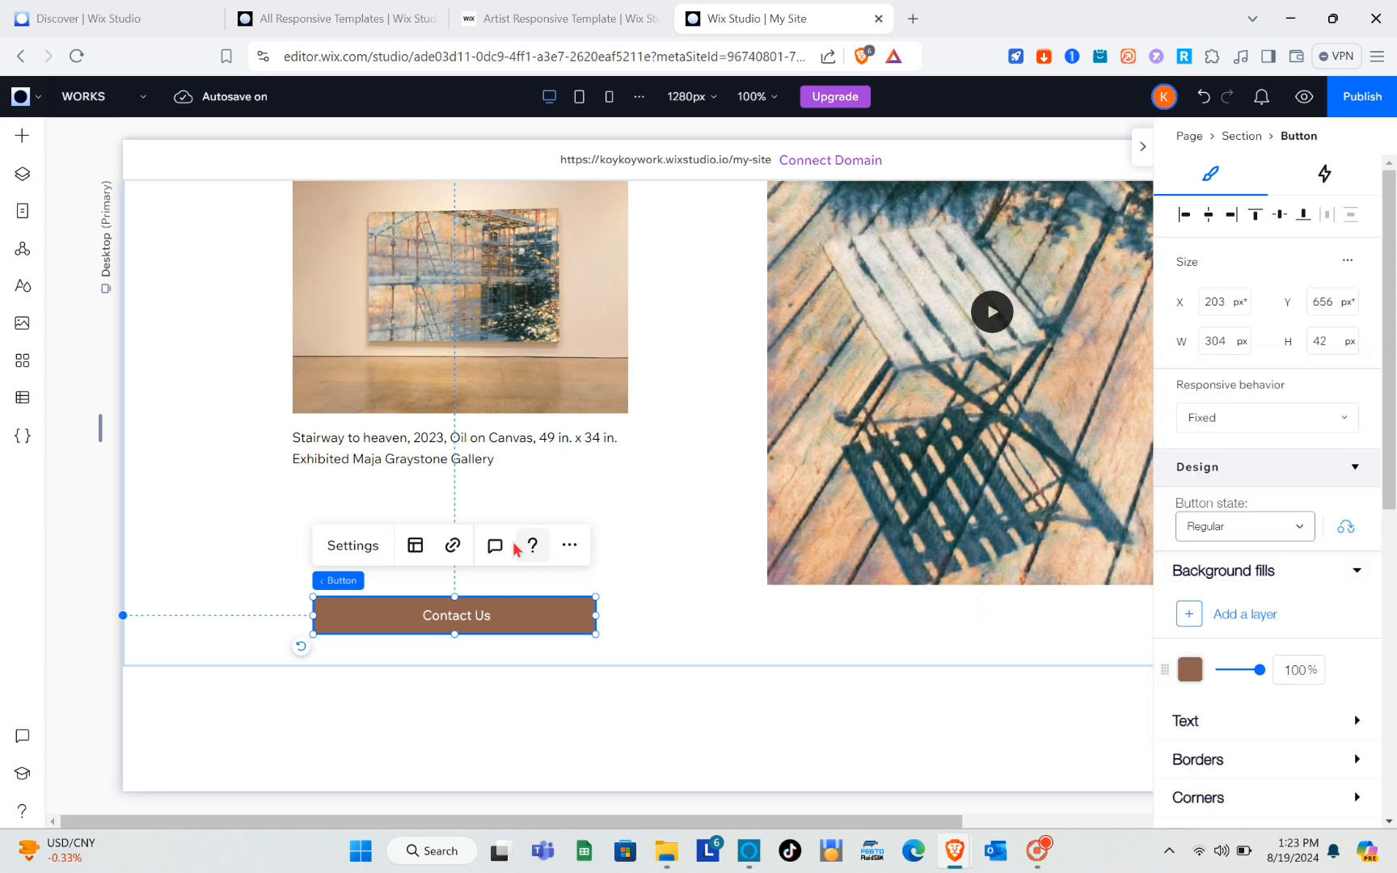
Review the Contact Us button's link options for a page in a new window and a web address, and close them without linking.
click(455, 542)
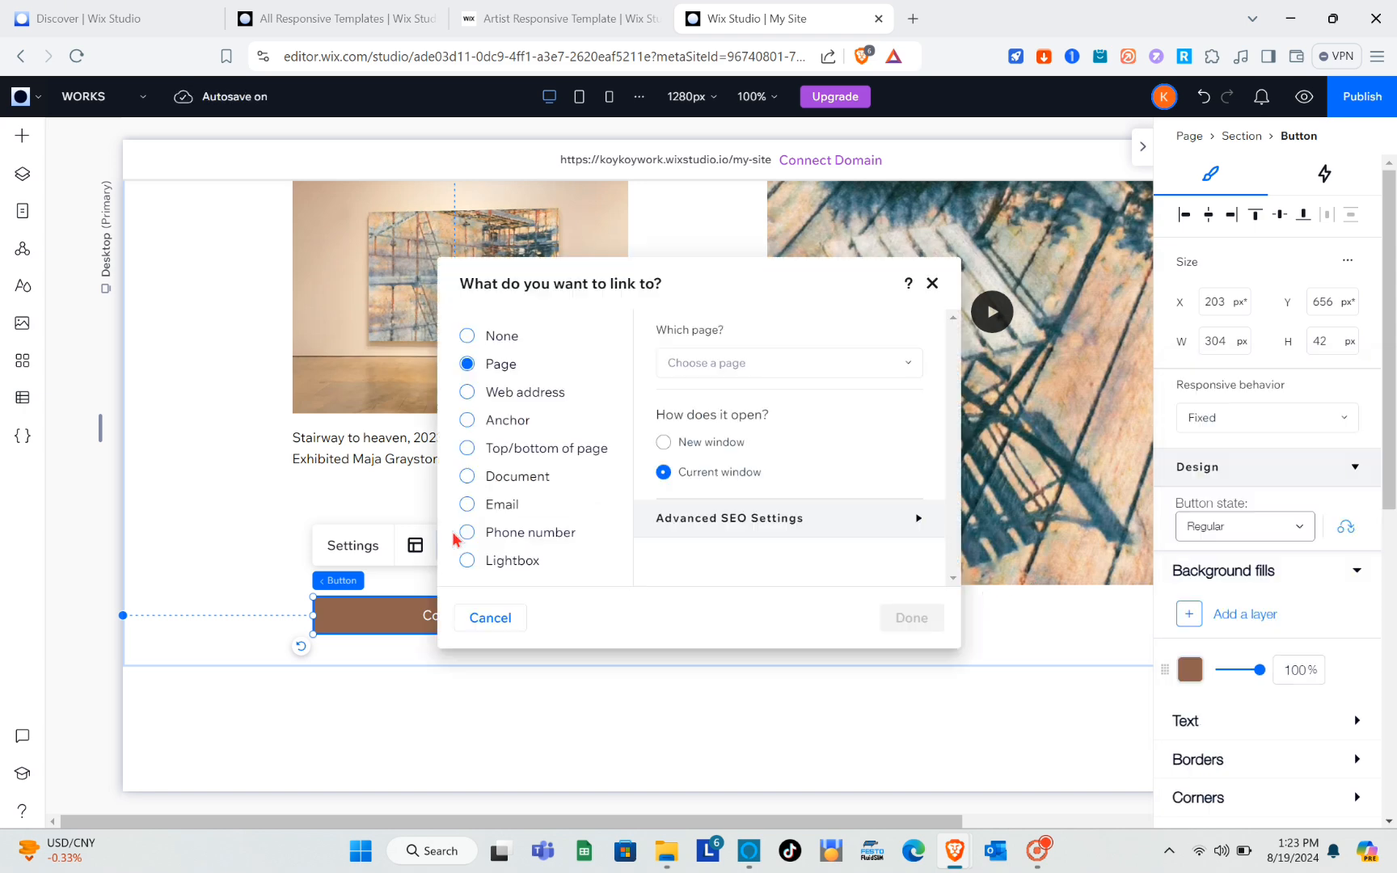
click(668, 443)
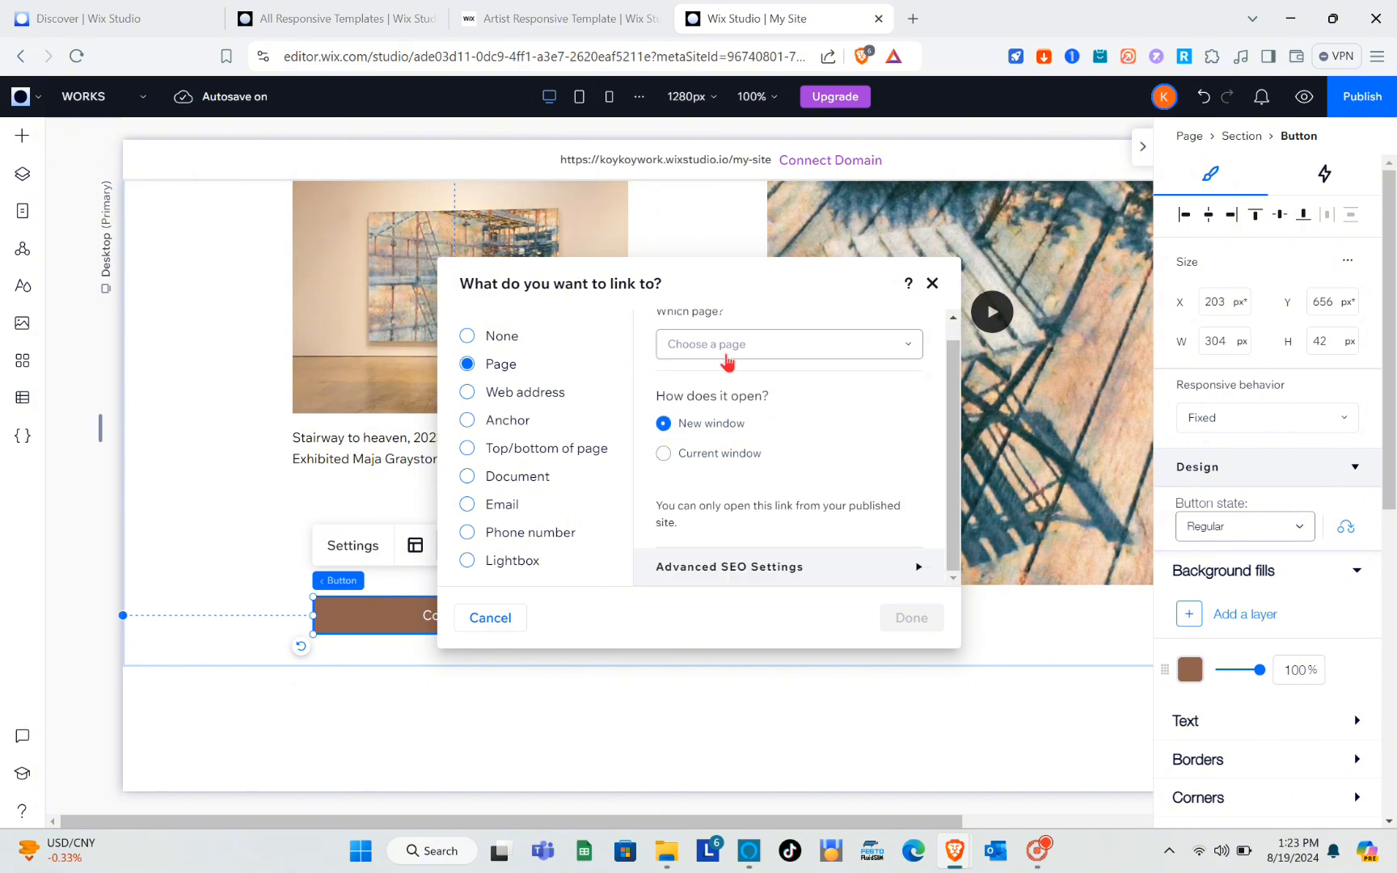
click(726, 362)
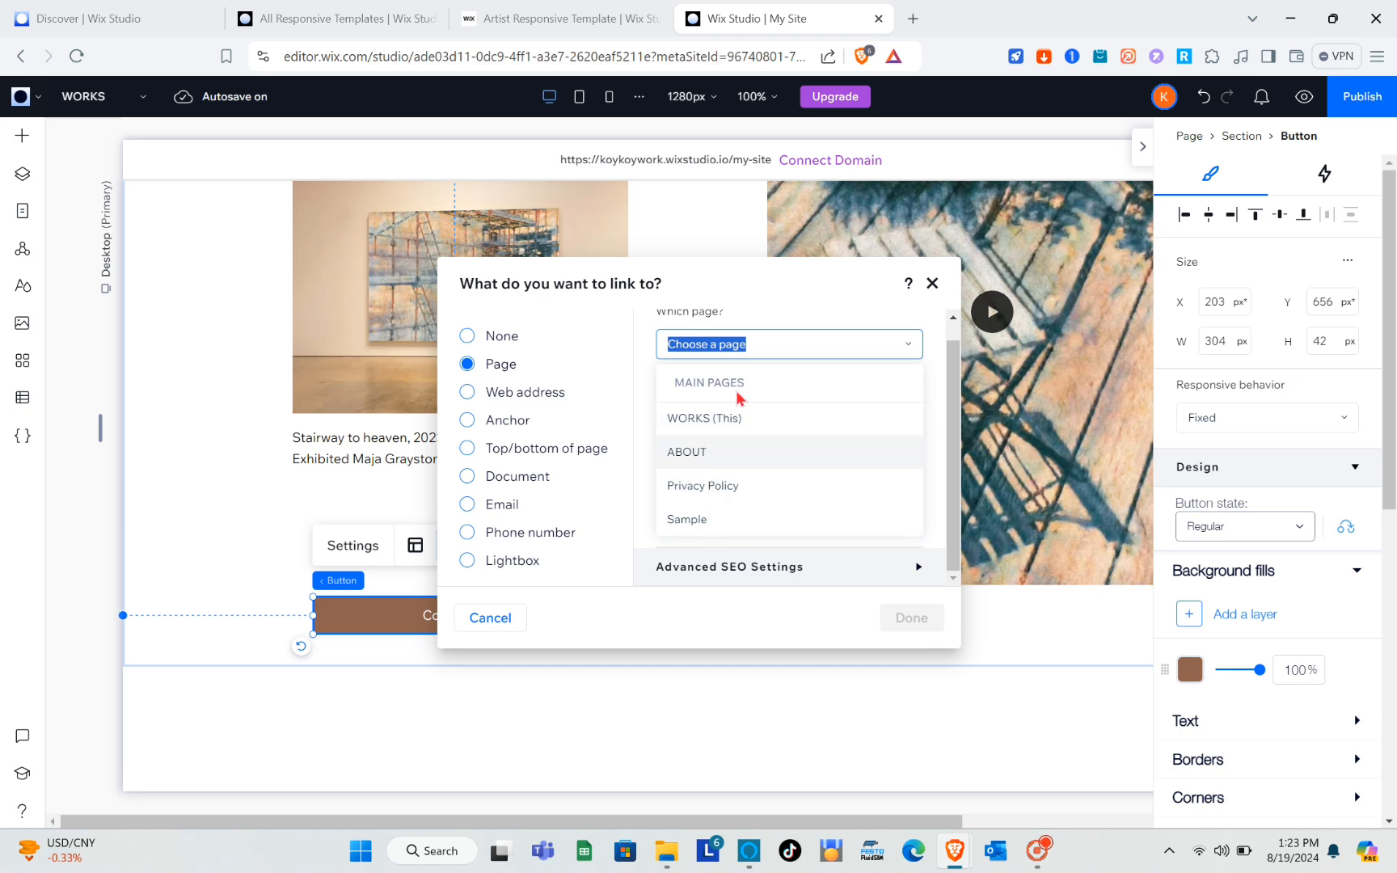
click(763, 363)
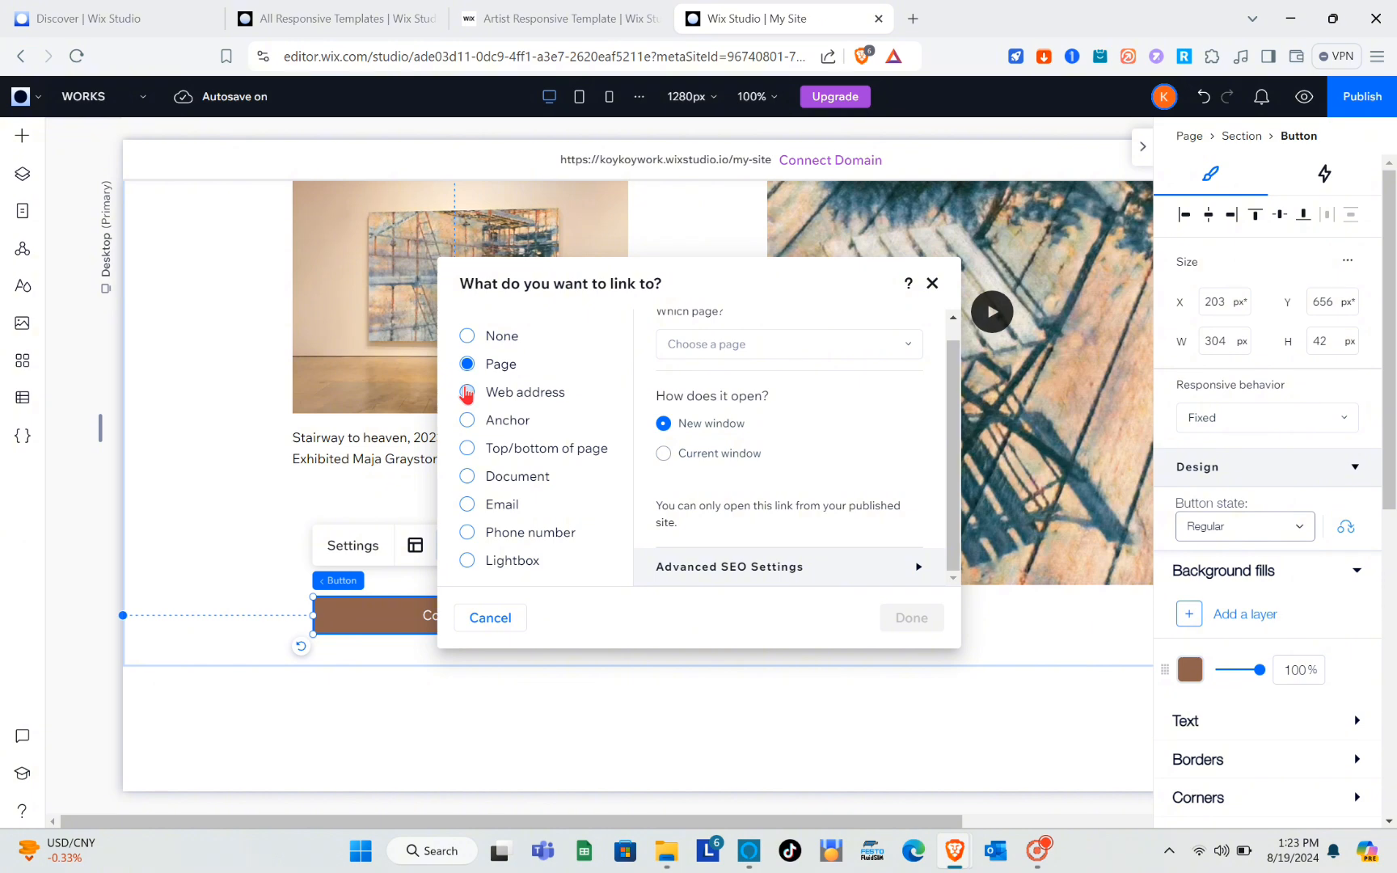
click(467, 393)
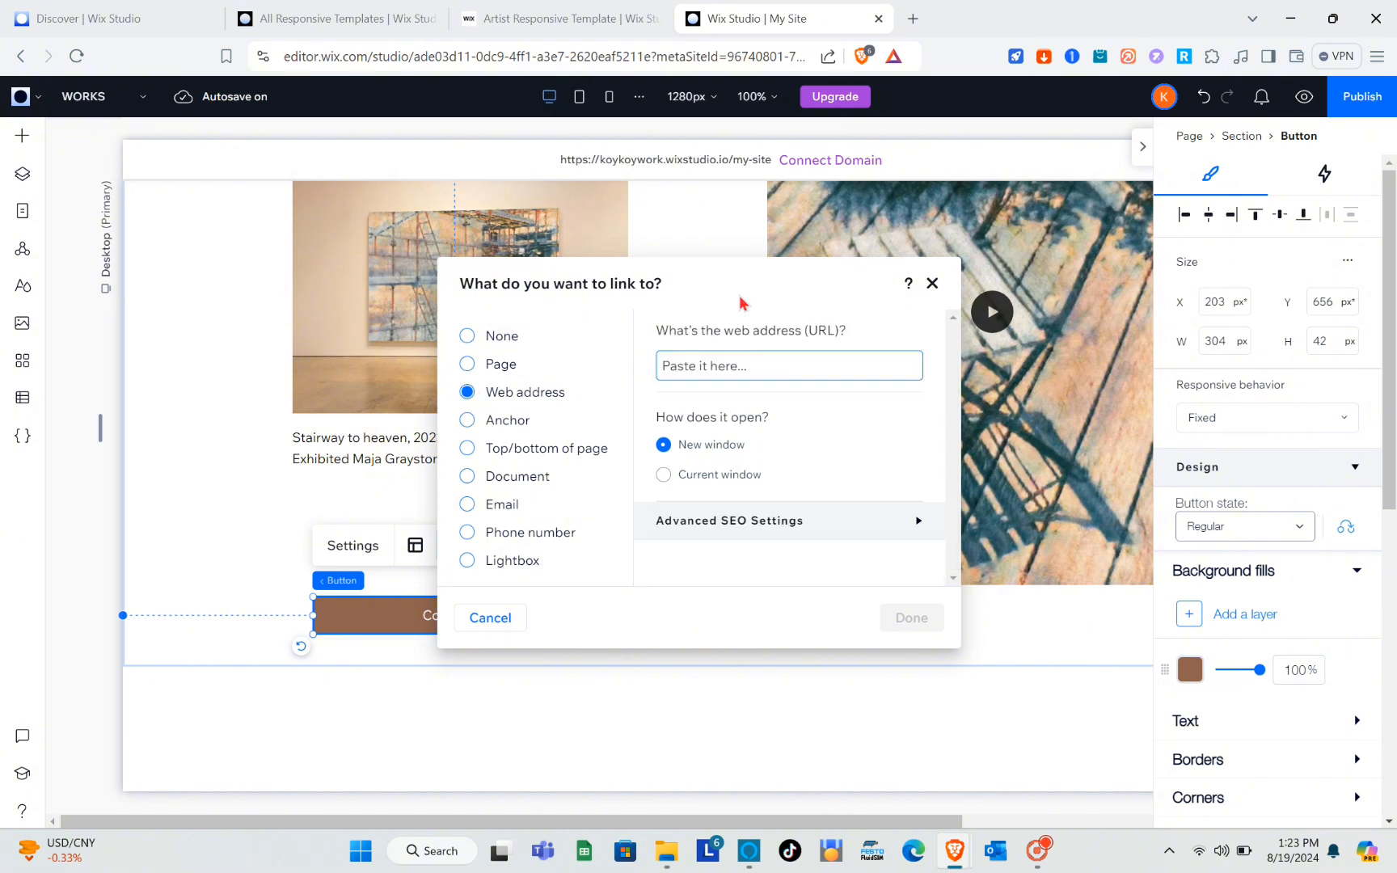
click(932, 284)
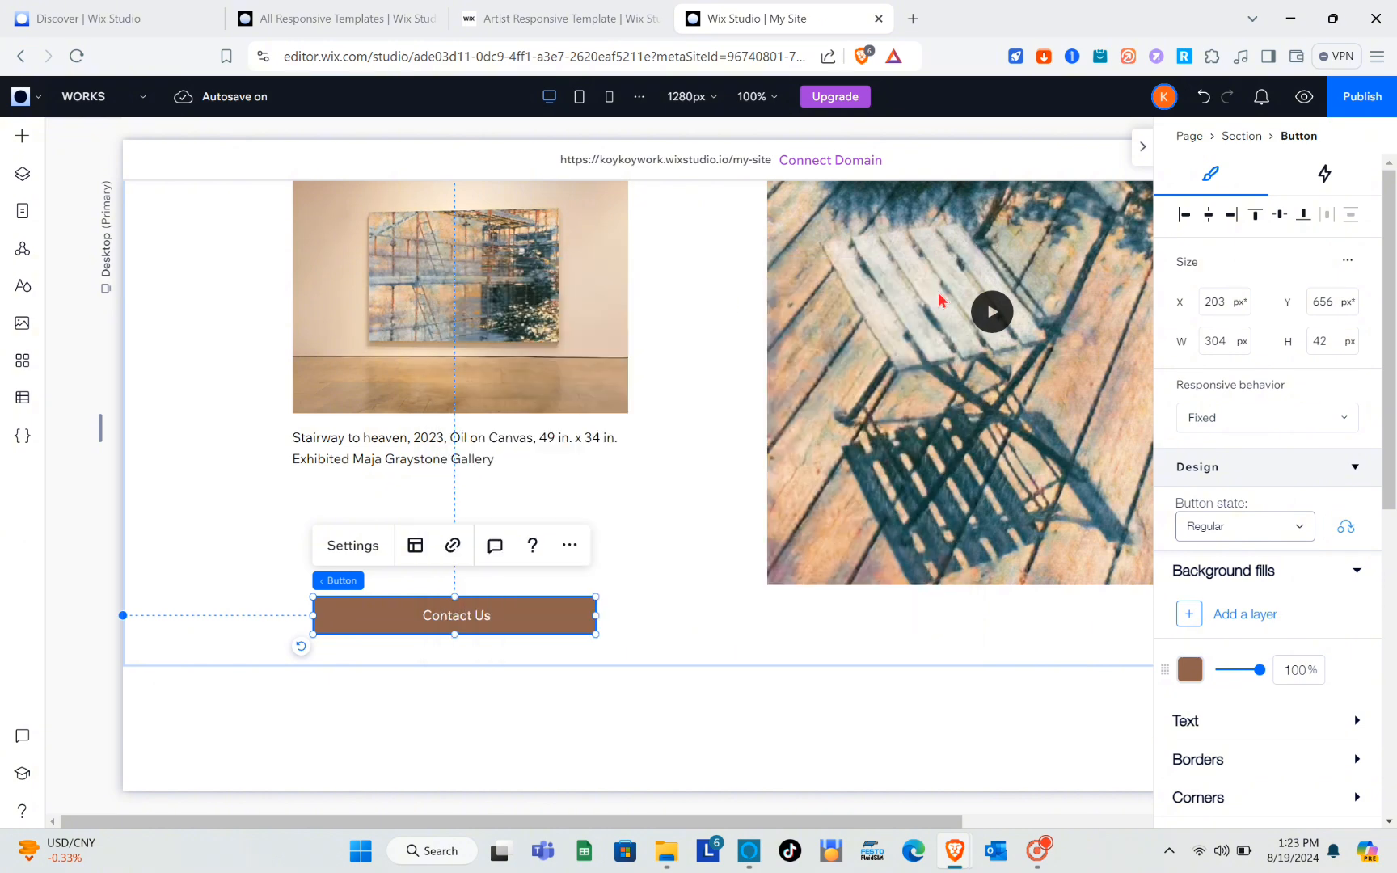
Select the section holding the Contact Us button and look over it and the brown section above.
click(633, 661)
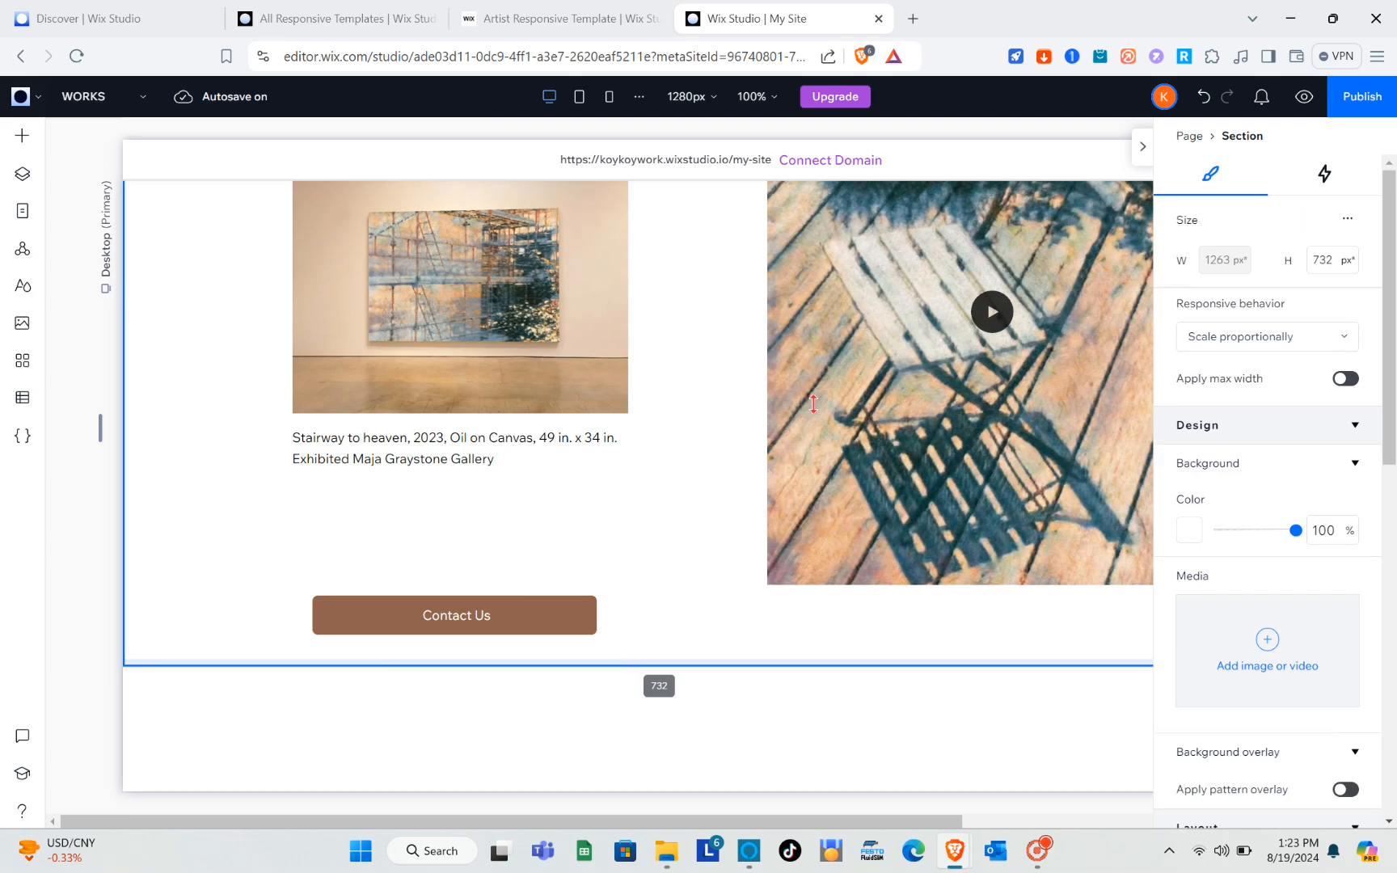
scroll(910, 661, down, 5)
scroll(910, 661, up, 15)
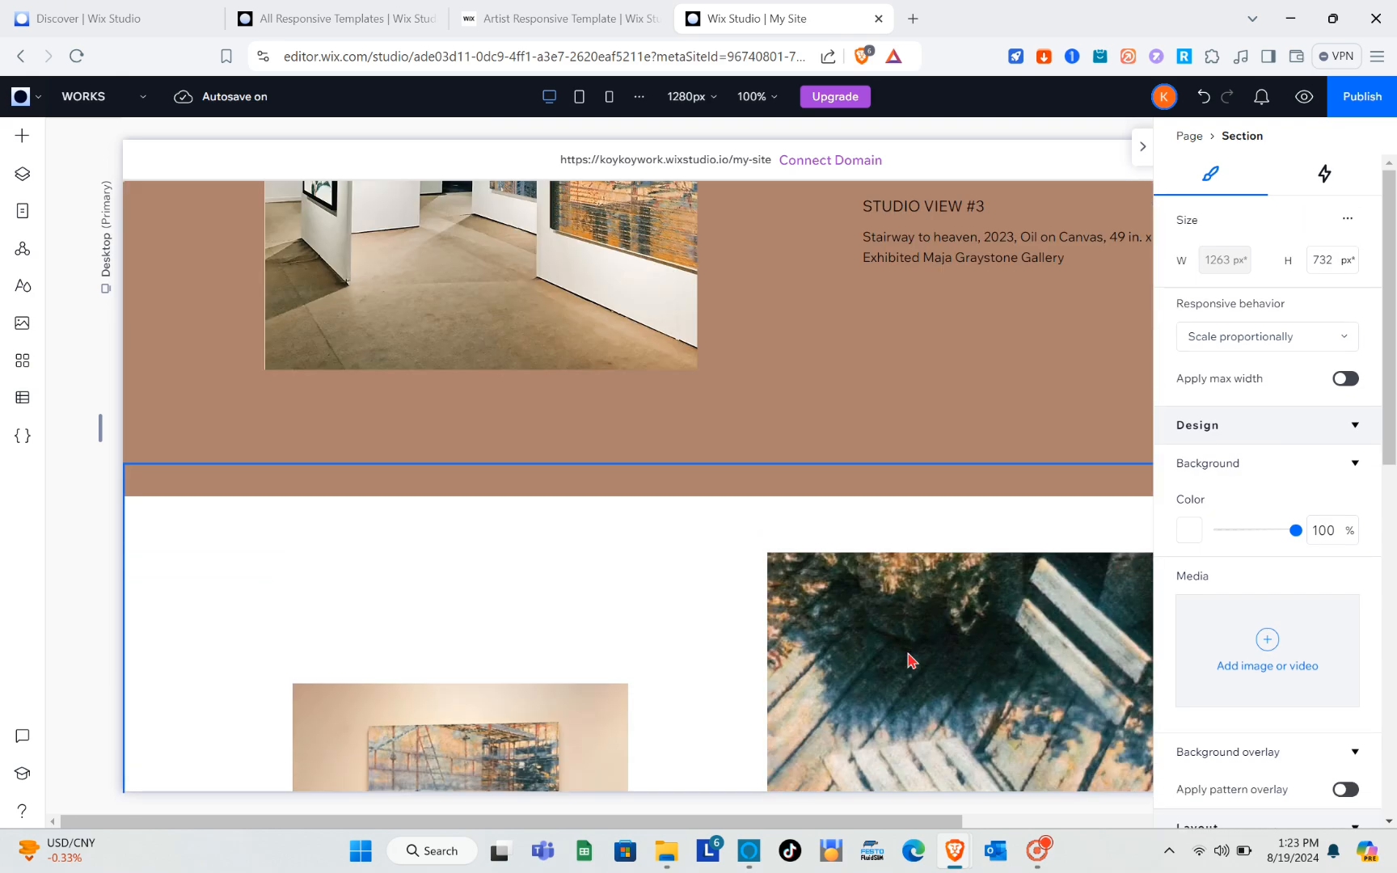